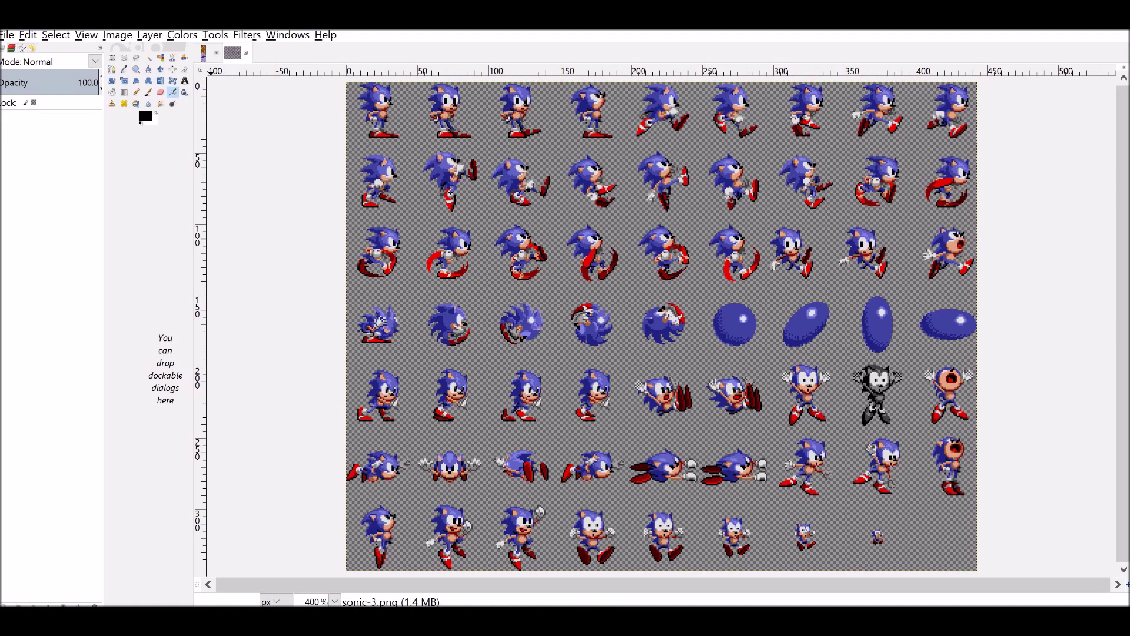
Examine the greenhillzone.png tile sheet and return to the sonic-3.png sprite sheet
left_click(203, 52)
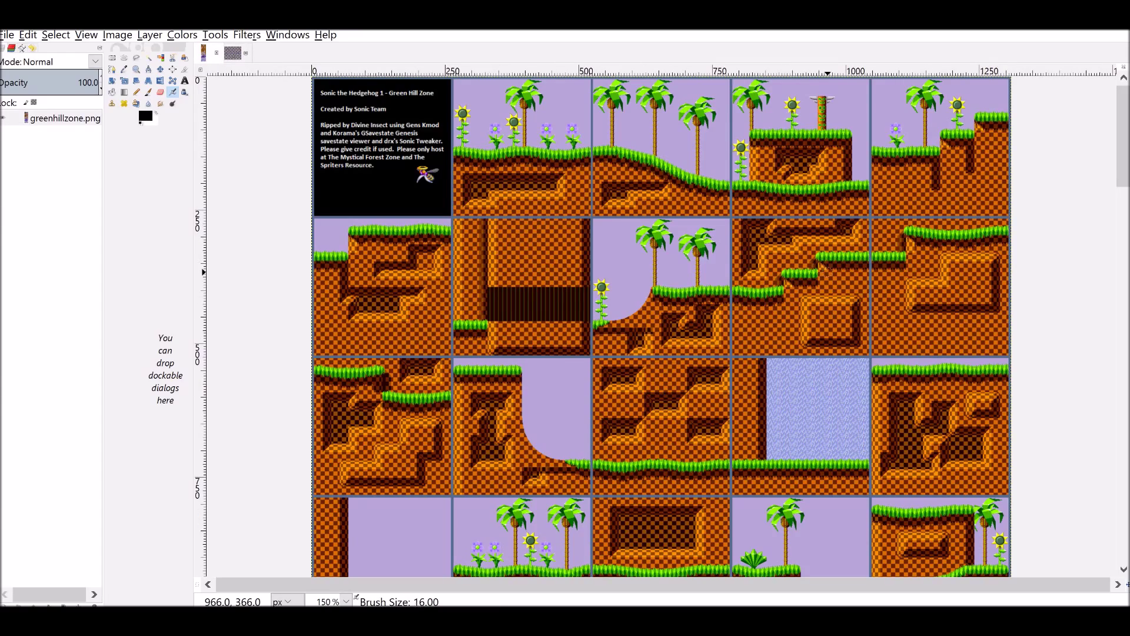
left_click_drag(1122, 136, 1122, 106)
left_click(232, 53)
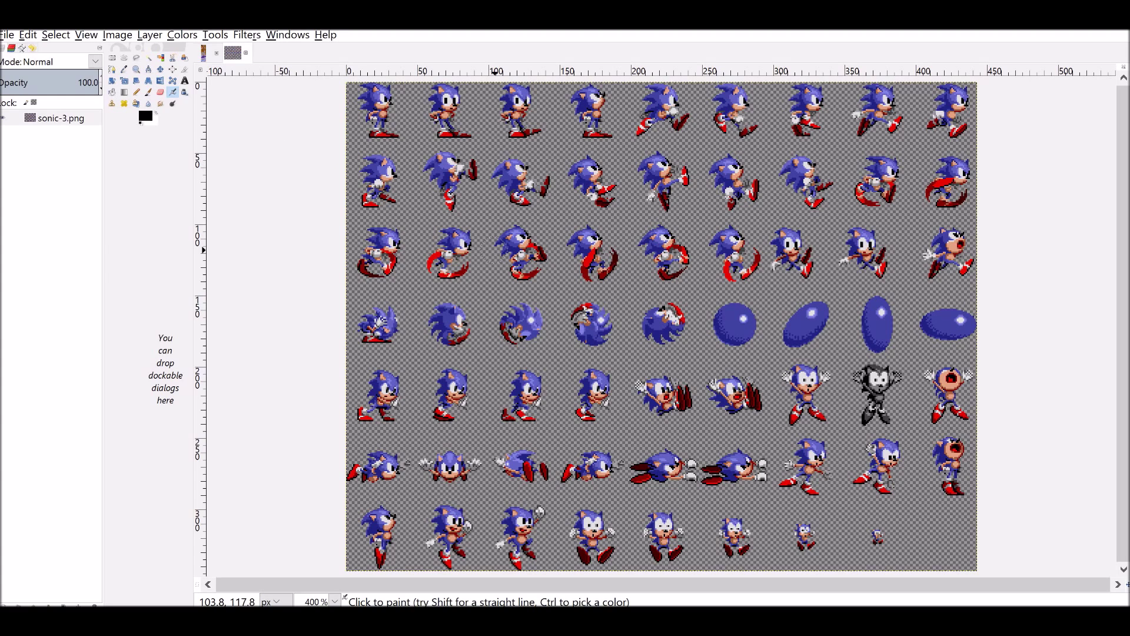
left_click(60, 118)
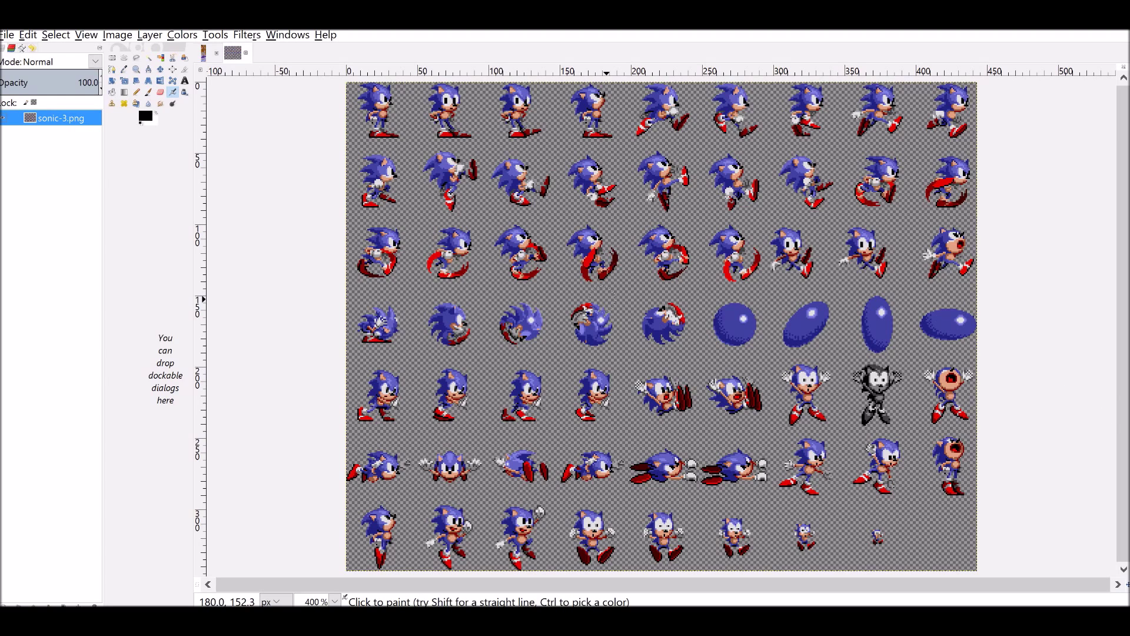
right_click(628, 298)
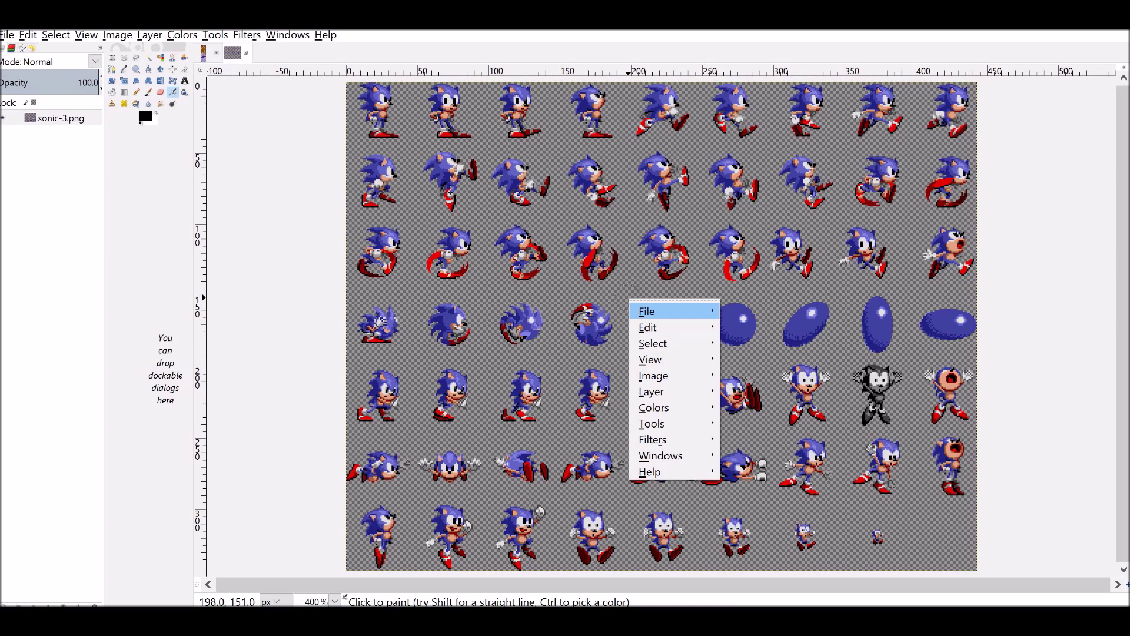
mouse_move(647, 327)
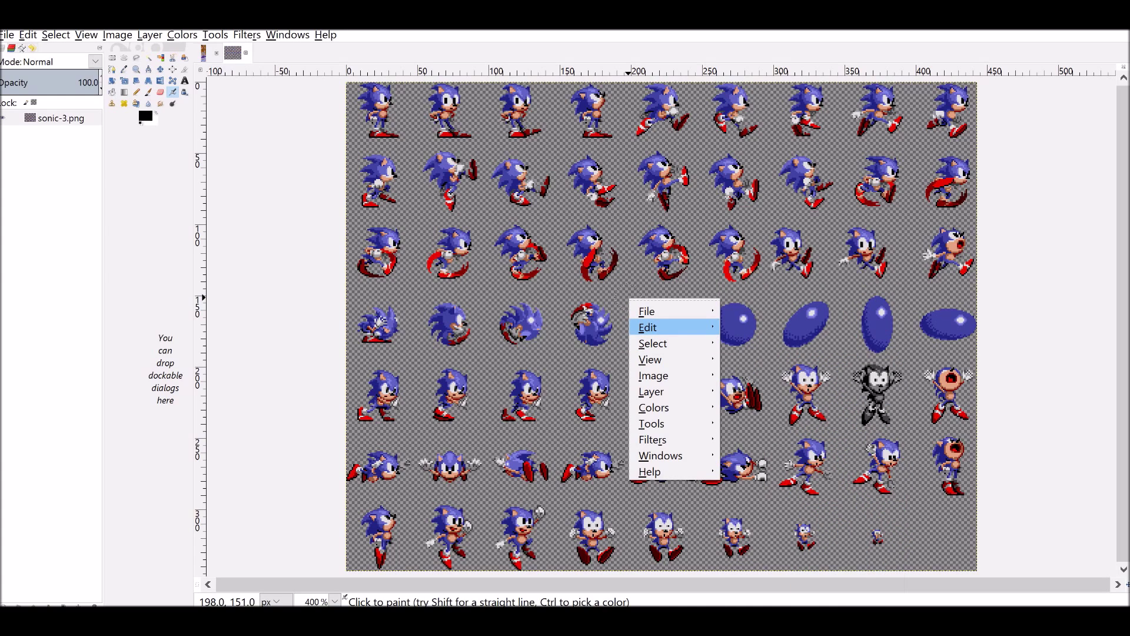
key("Escape")
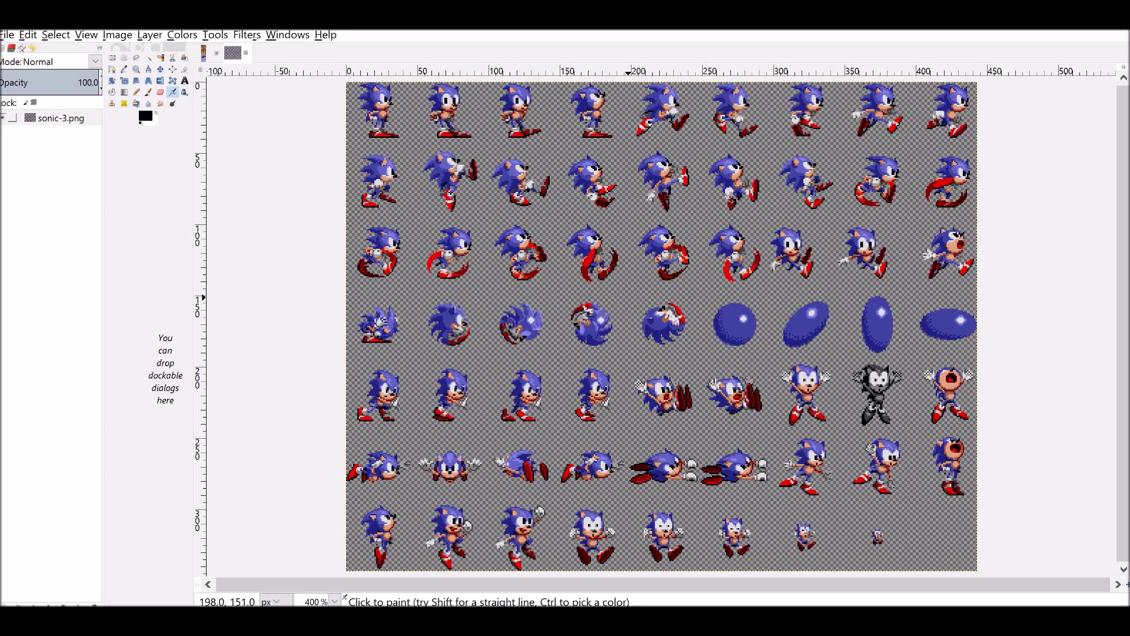
left_click(60, 118)
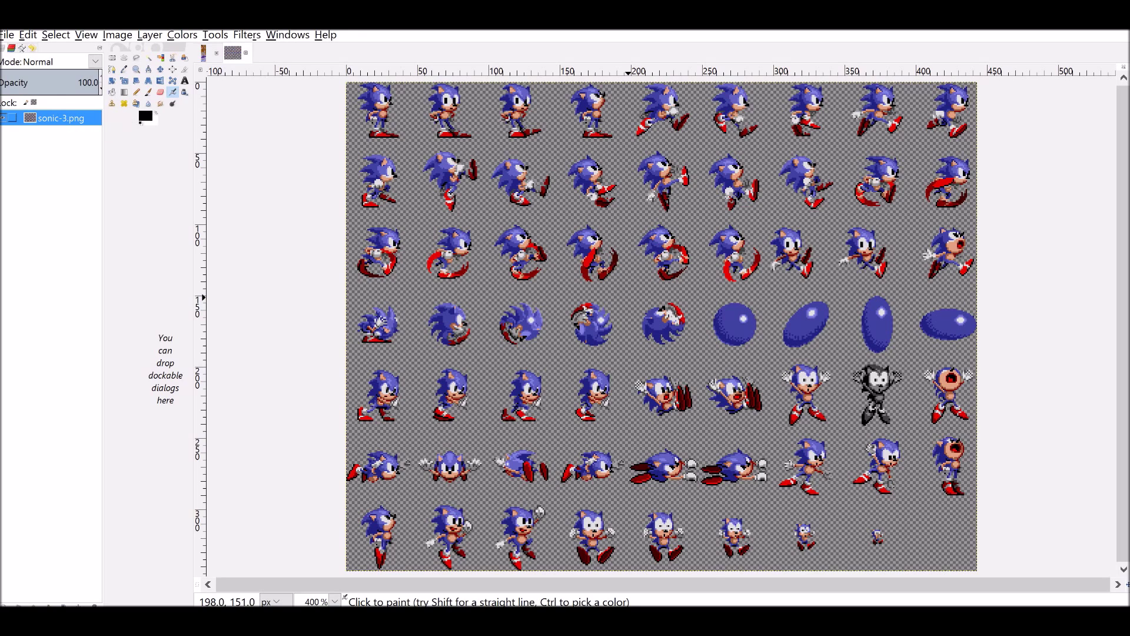
right_click(37, 122)
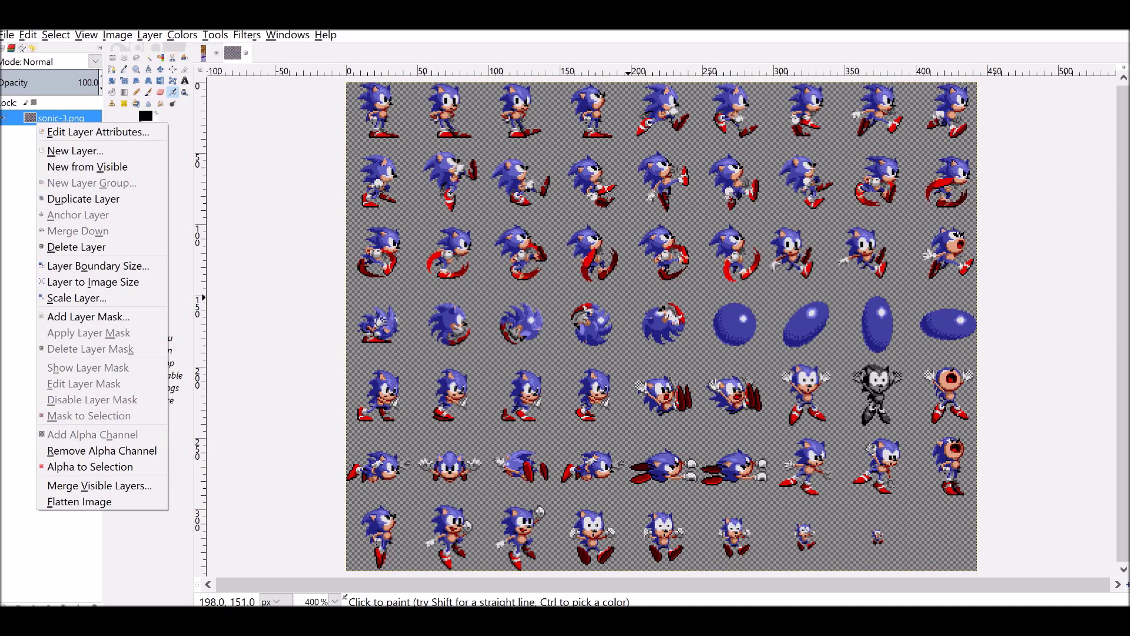
left_click(88, 317)
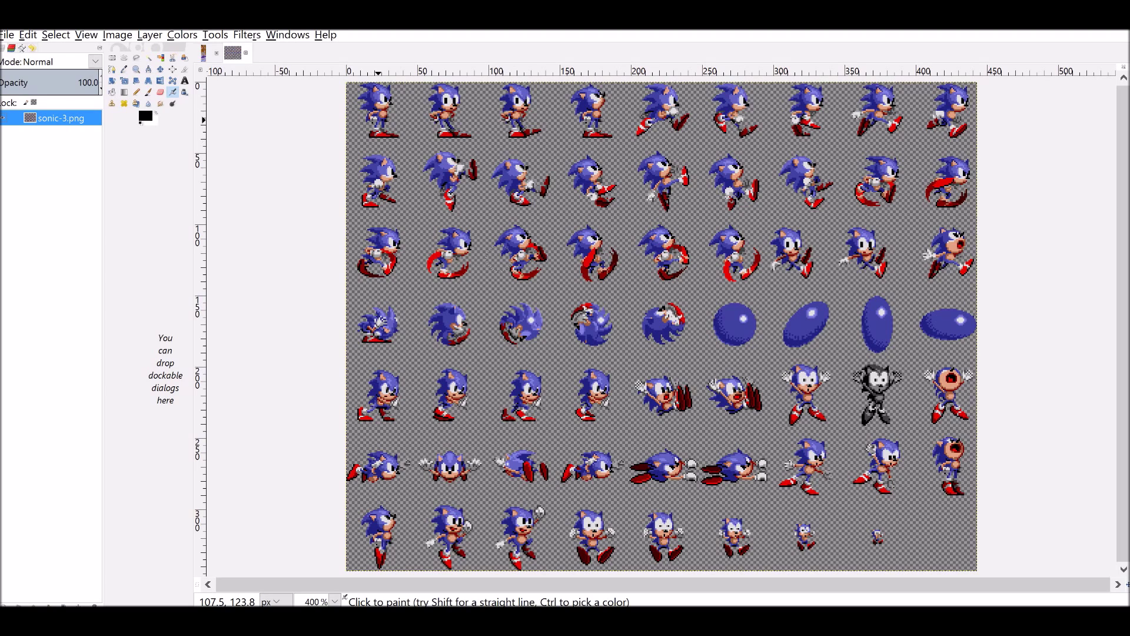
Activate the Rectangle Select tool for the running sprites in the top row of the sprite sheet
scroll(491, 124, "up", 4)
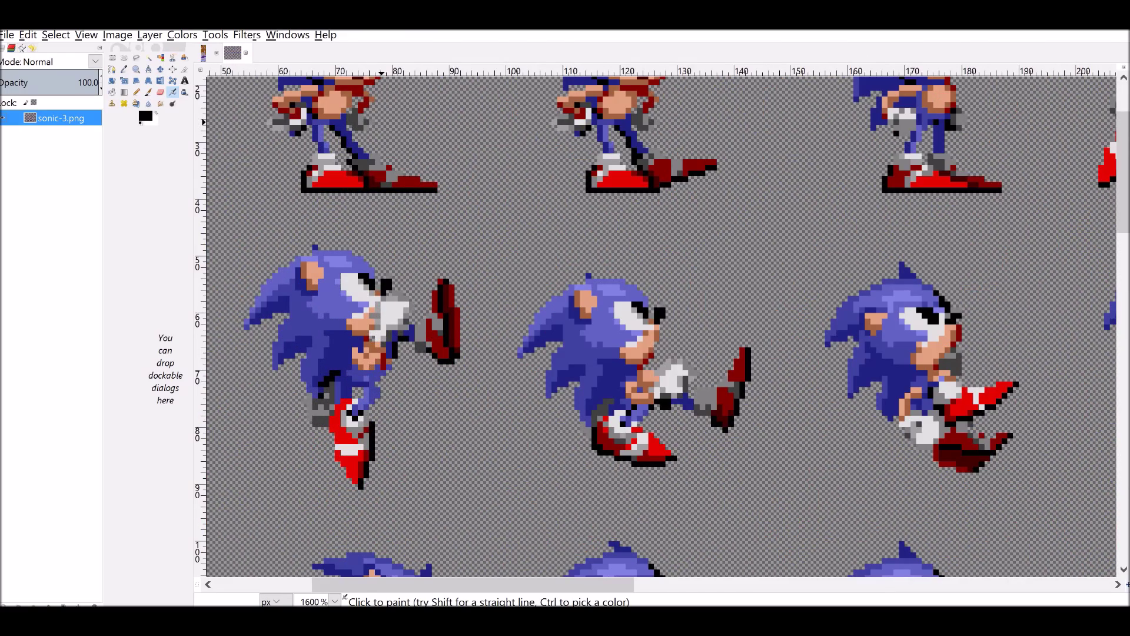
scroll(661, 327, "up", 3)
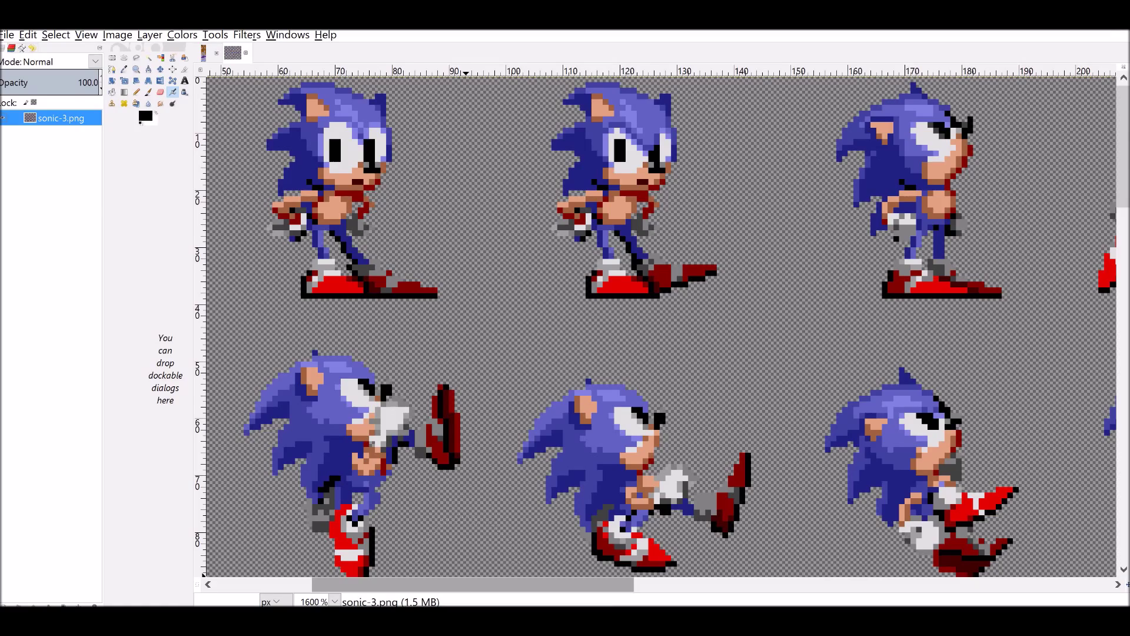
left_click_drag(469, 584, 607, 584)
scroll(662, 327, "right", 2)
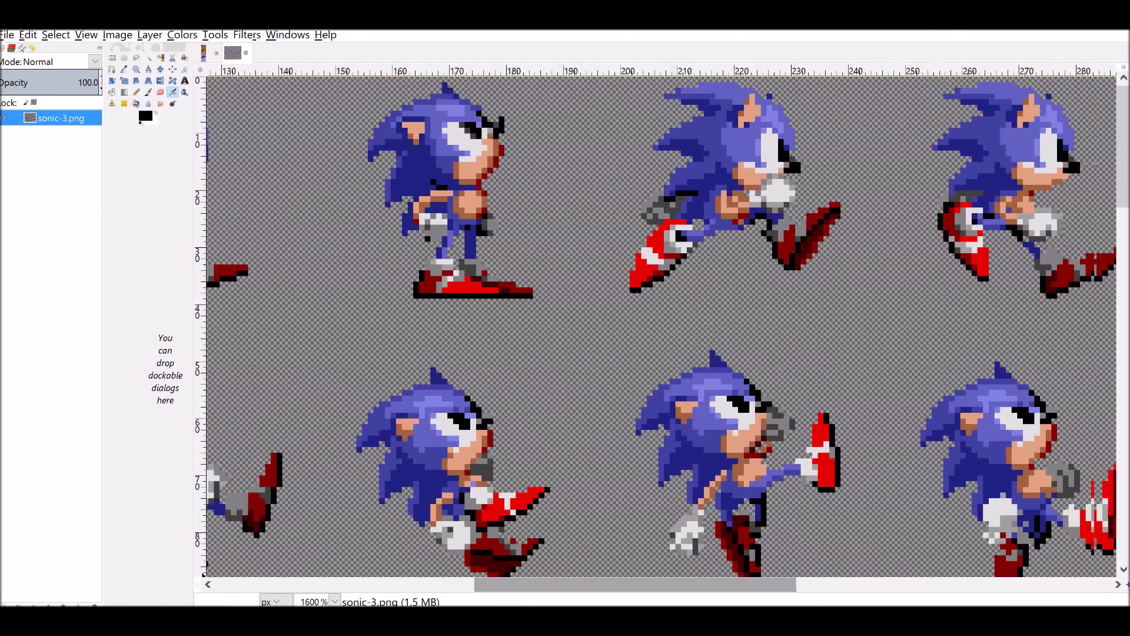
scroll(662, 327, "right", 5)
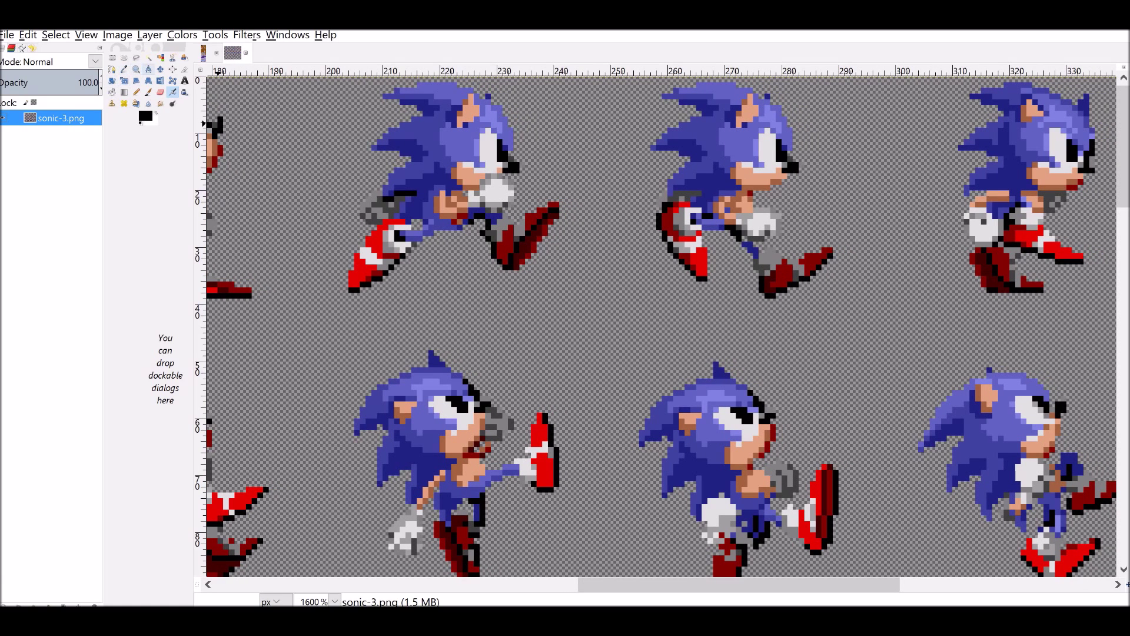
left_click(111, 58)
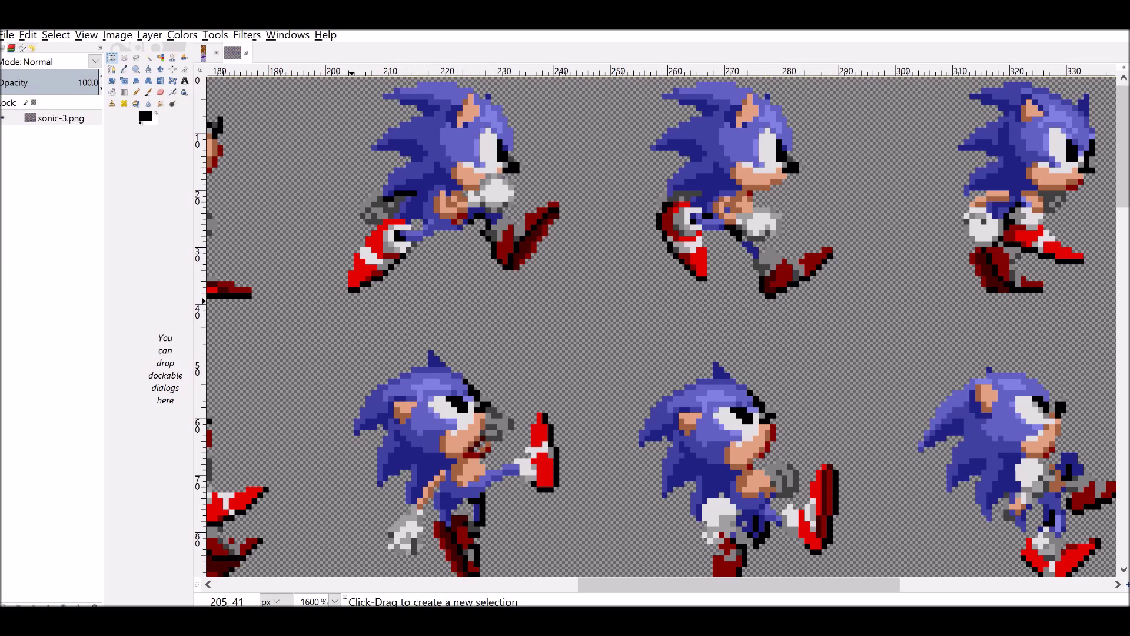
left_click(353, 292)
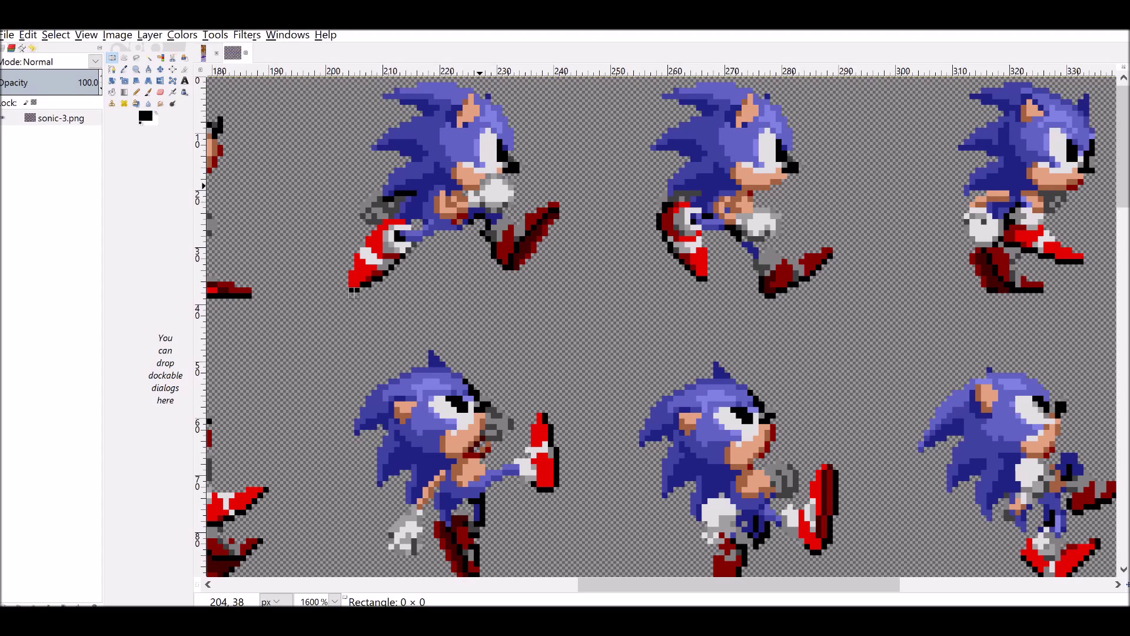
left_click_drag(353, 291, 559, 83)
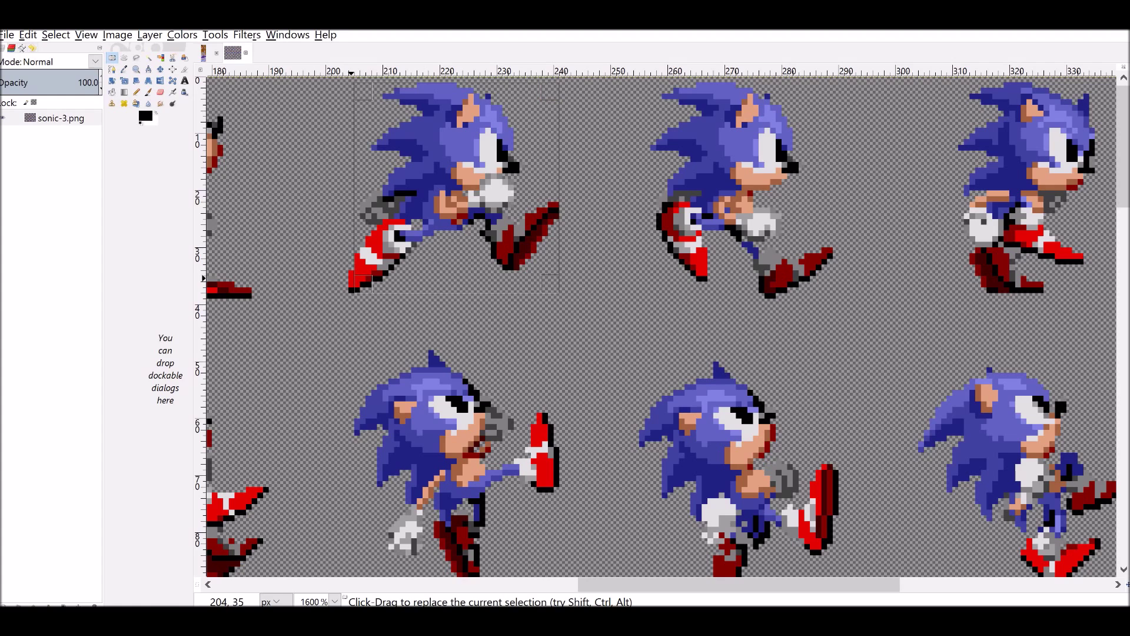
left_click_drag(361, 287, 360, 288)
key("ctrl+shift+a")
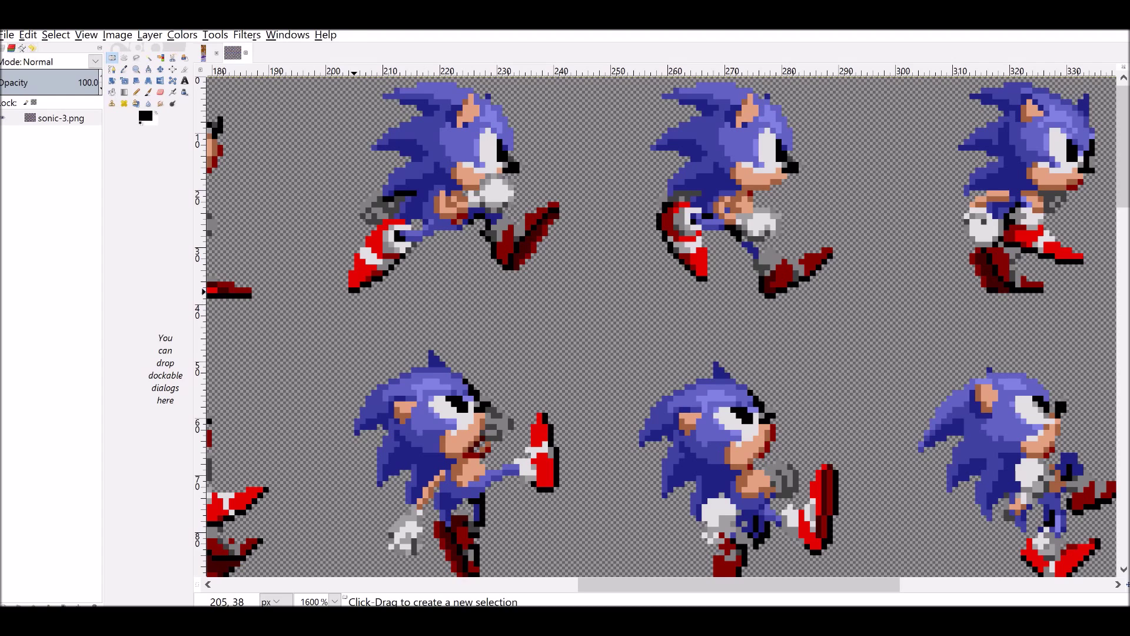
Select the first running Sonic sprite in the top row with a rectangle of about 37 × 37 px and copy it
left_click_drag(348, 293, 559, 85)
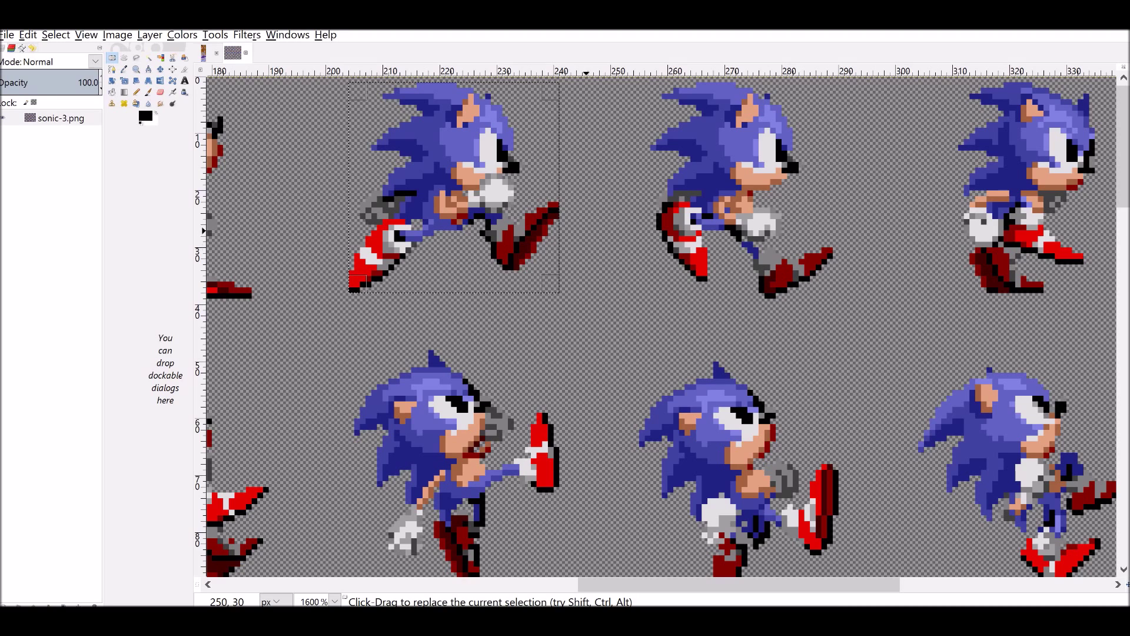
key("ctrl+c")
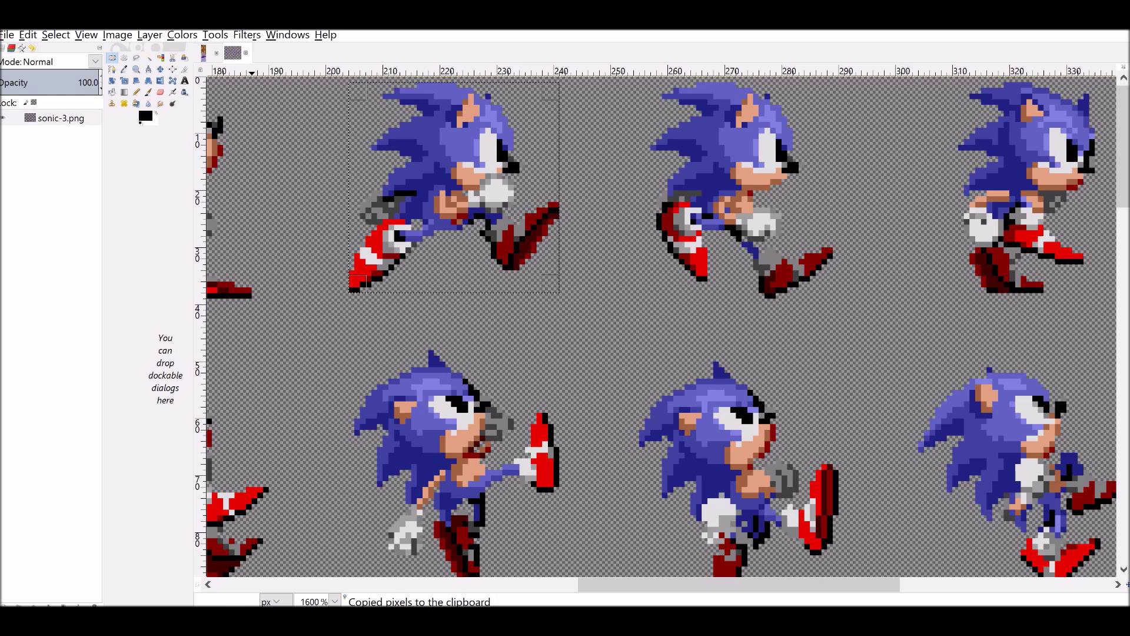
Create a new image 50 px wide and 50 px high
key("alt+f")
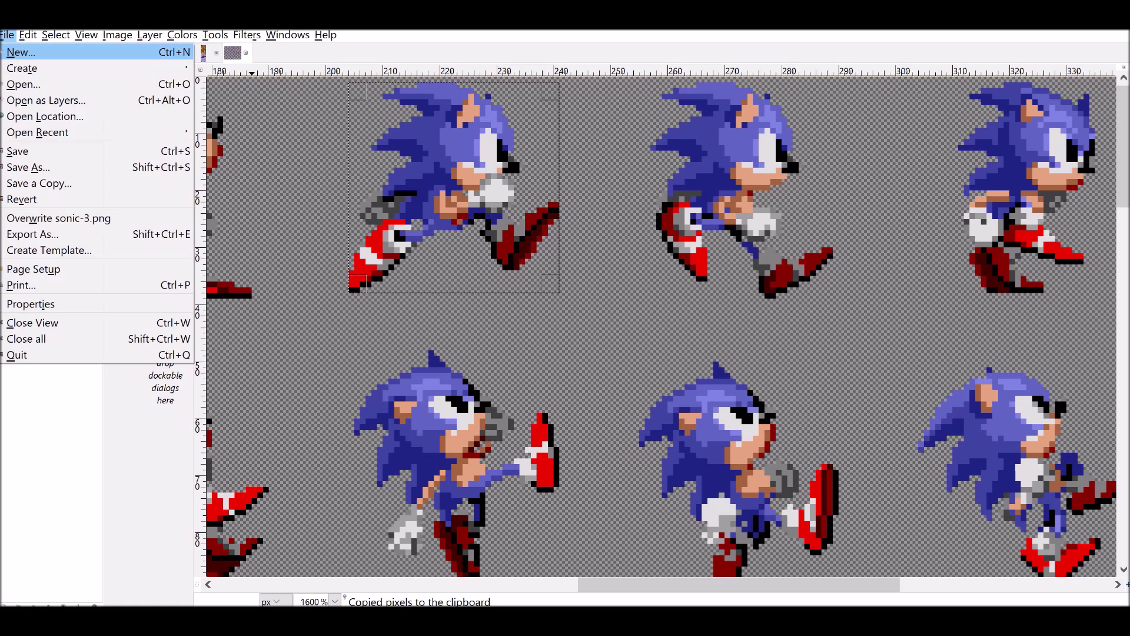
key("Return")
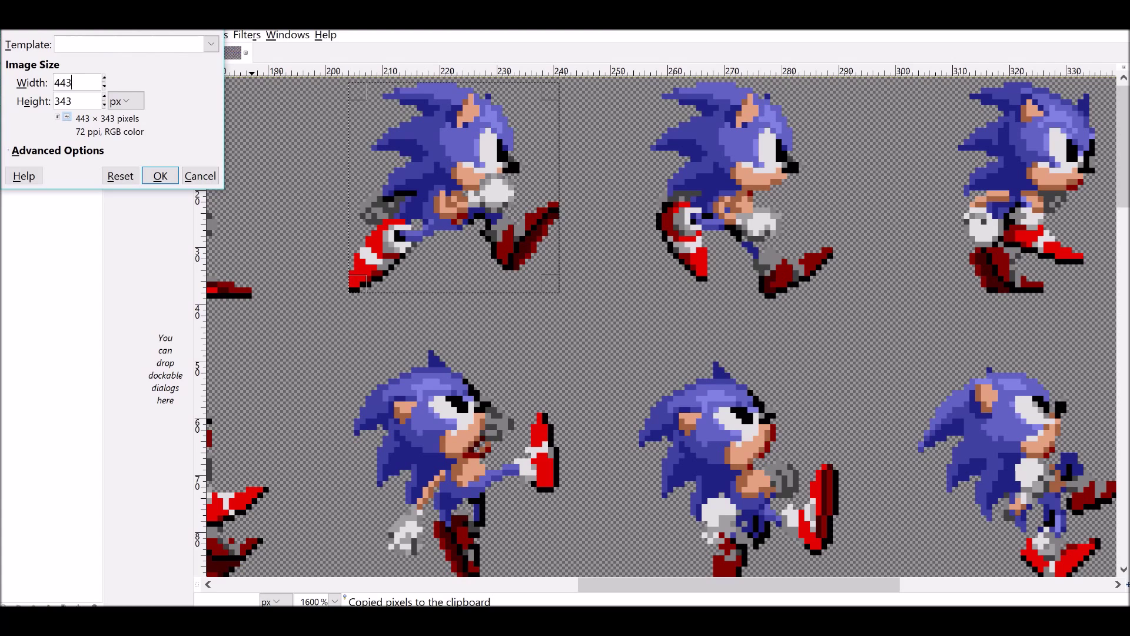
key("ctrl+a")
type("50")
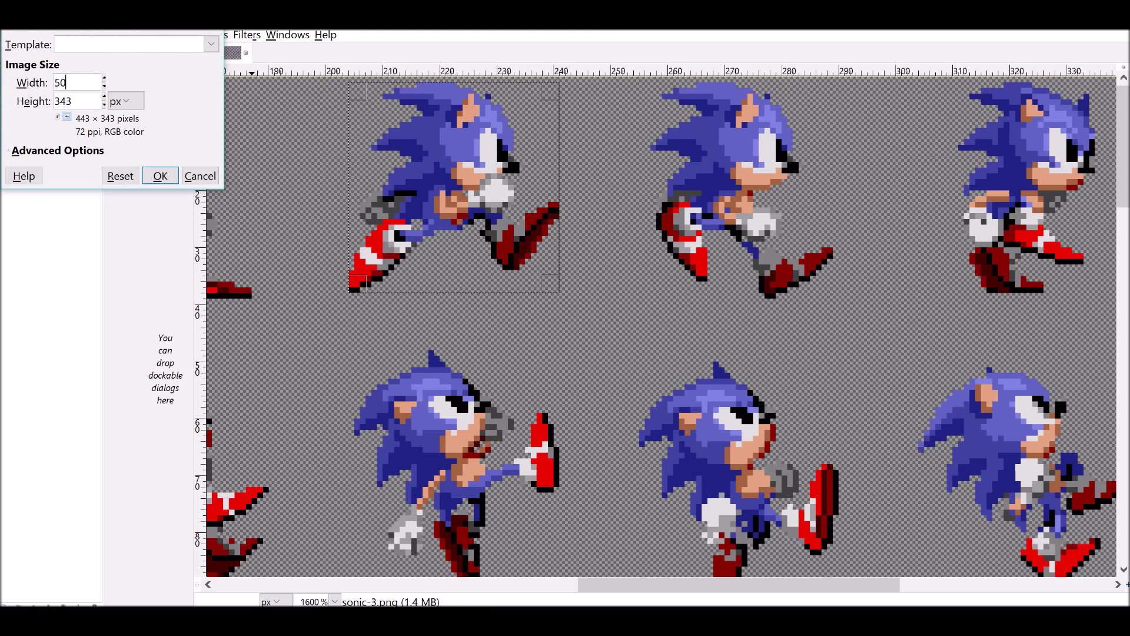
key("Tab")
key("BackSpace")
type("50")
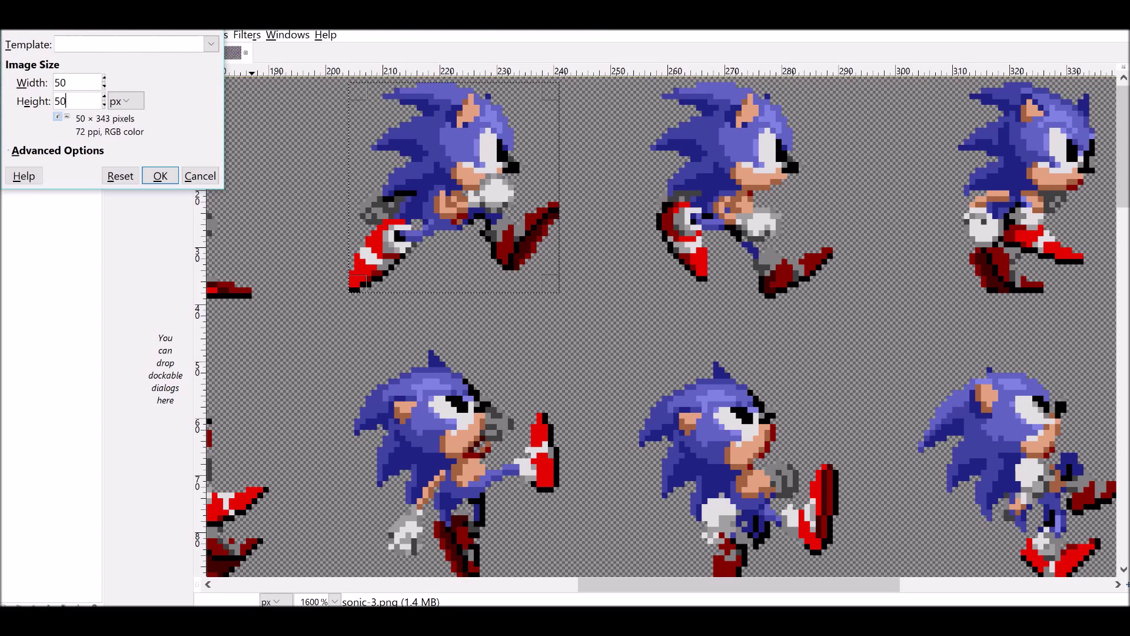
key("Return")
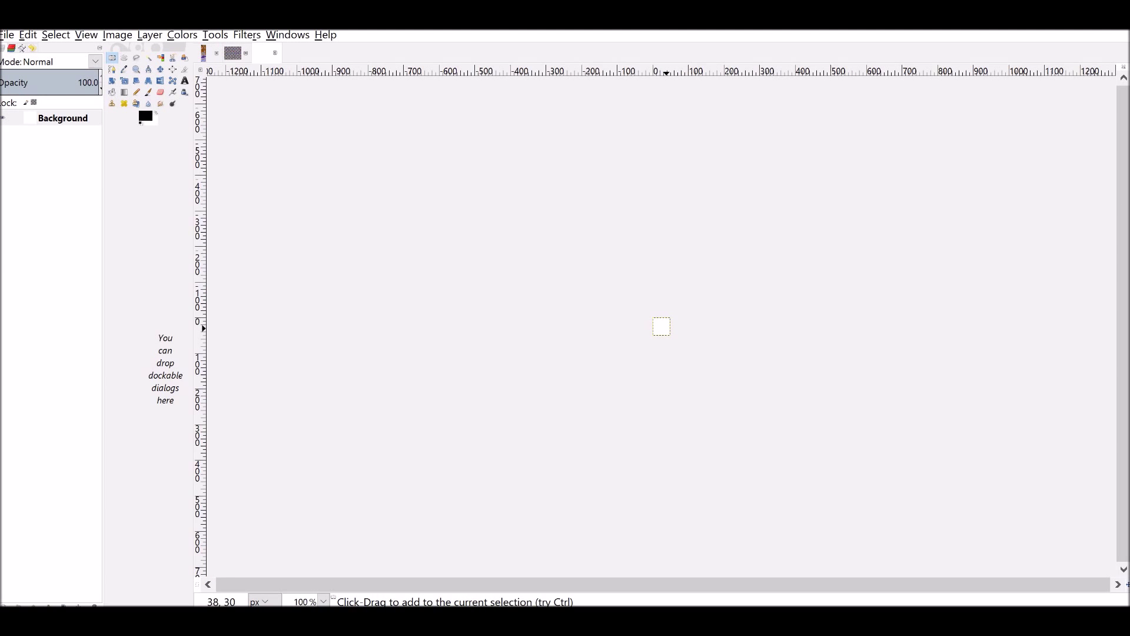
Paste the copied running sprite into the new image as a new layer
key("5")
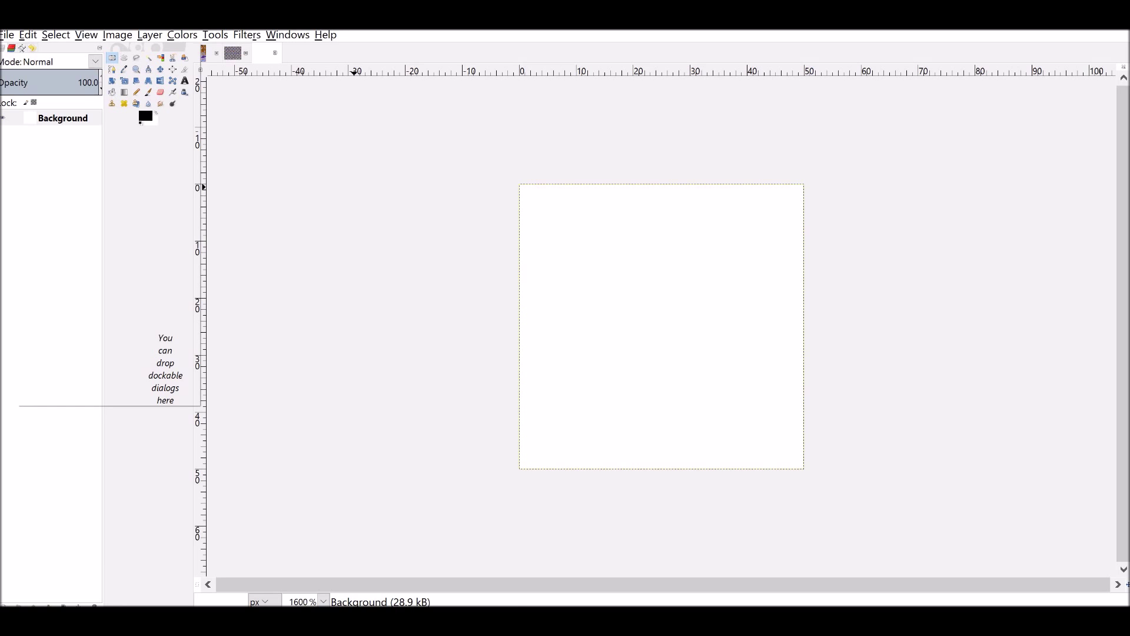
key("alt+e")
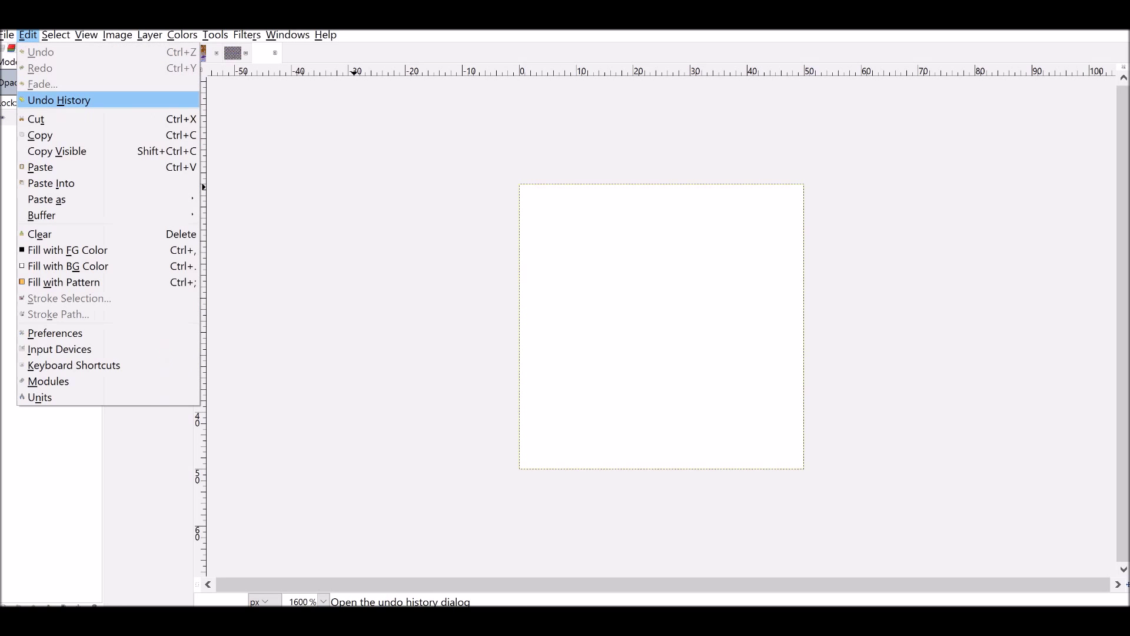
key("Down")
key("Down")
key("Down")
key("Down")
key("Down")
key("Down")
key("Right")
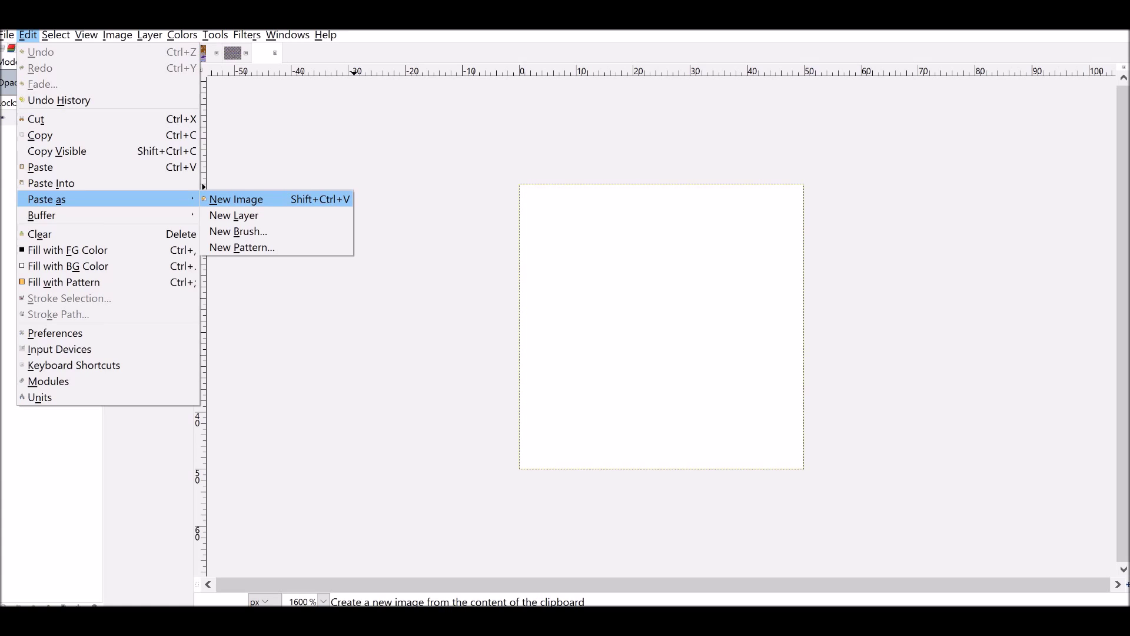
key("Down")
key("Return")
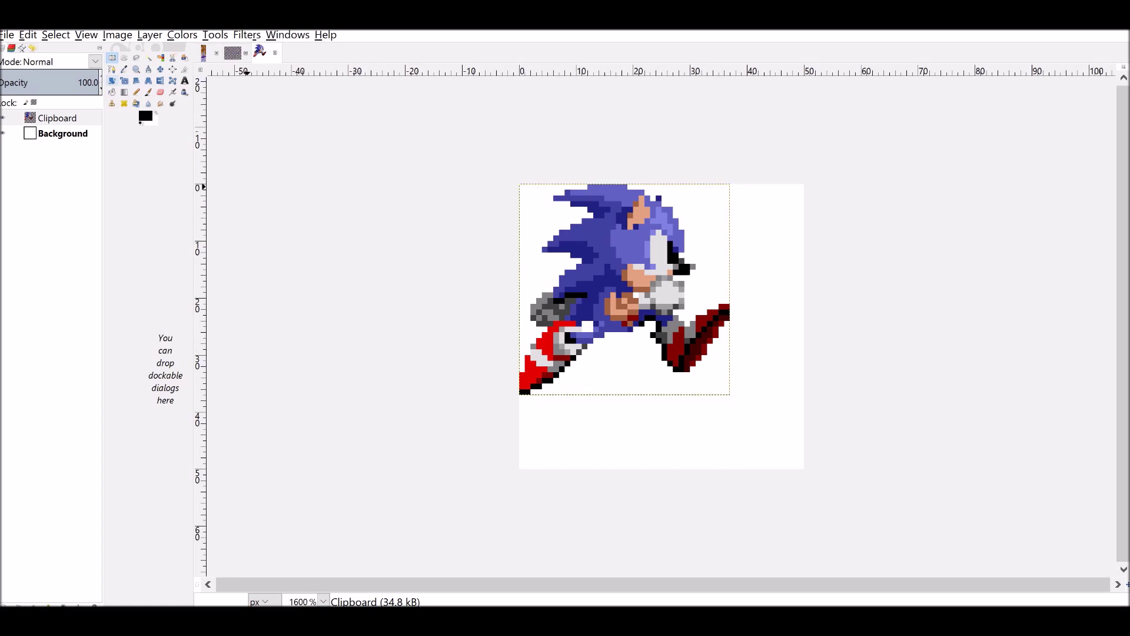
Move the Clipboard layer about 7 px right and 6 px down, near the centre of the canvas
left_click(160, 69)
left_click(173, 69)
left_click(57, 118)
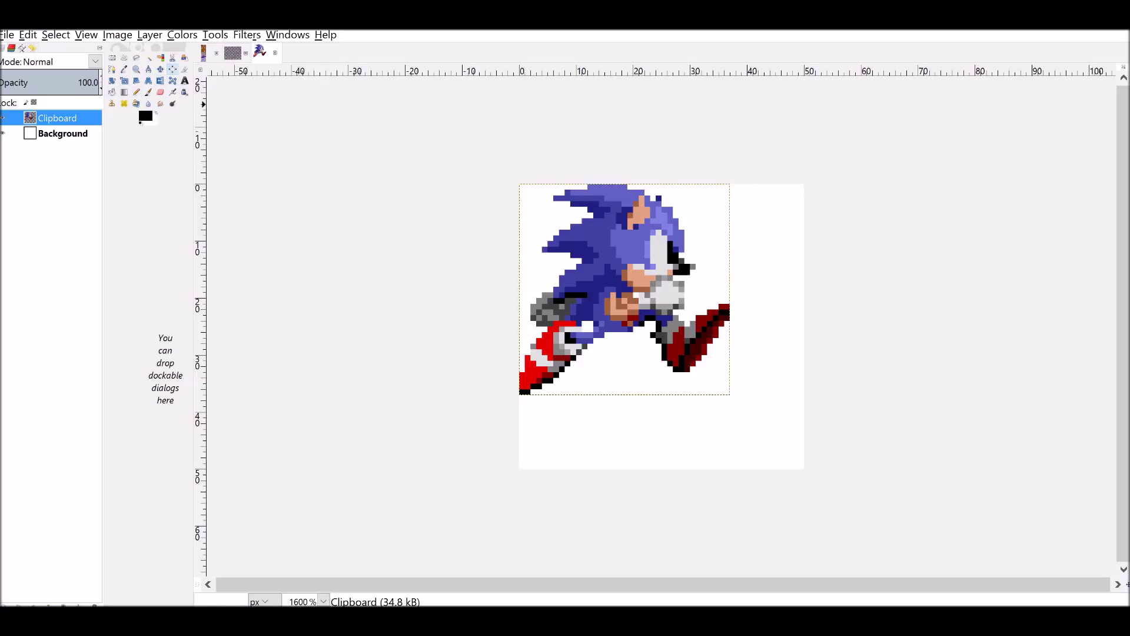
left_click(161, 68)
left_click_drag(620, 278, 659, 316)
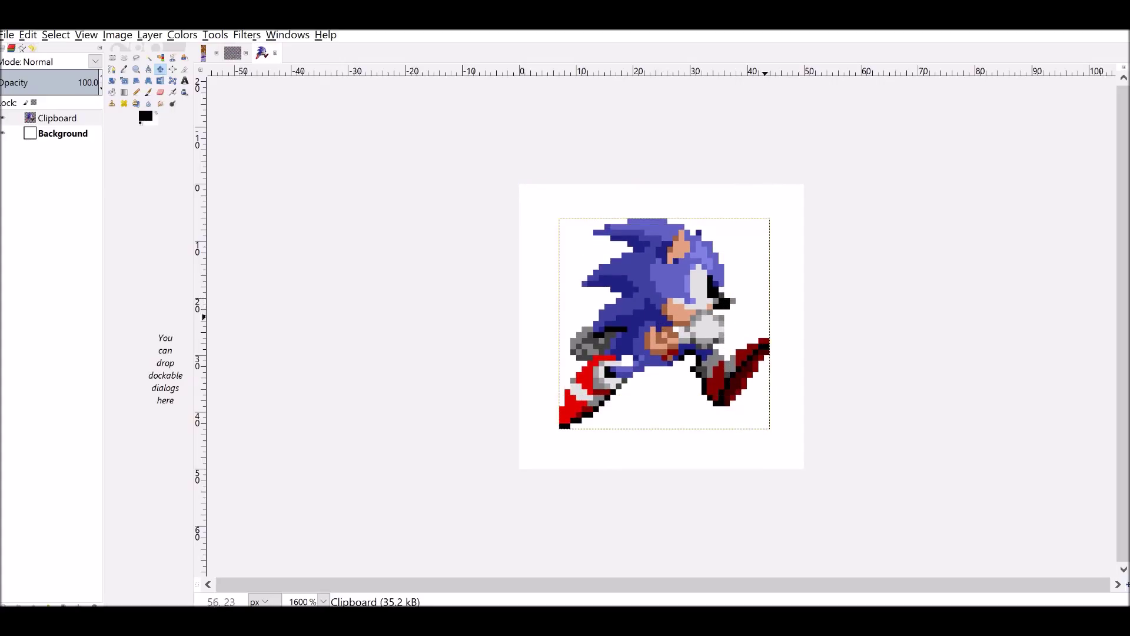
Activate the Alignment Tool and look through the Clipboard layer's options and the image's channels, paths and undo history
left_click(173, 70)
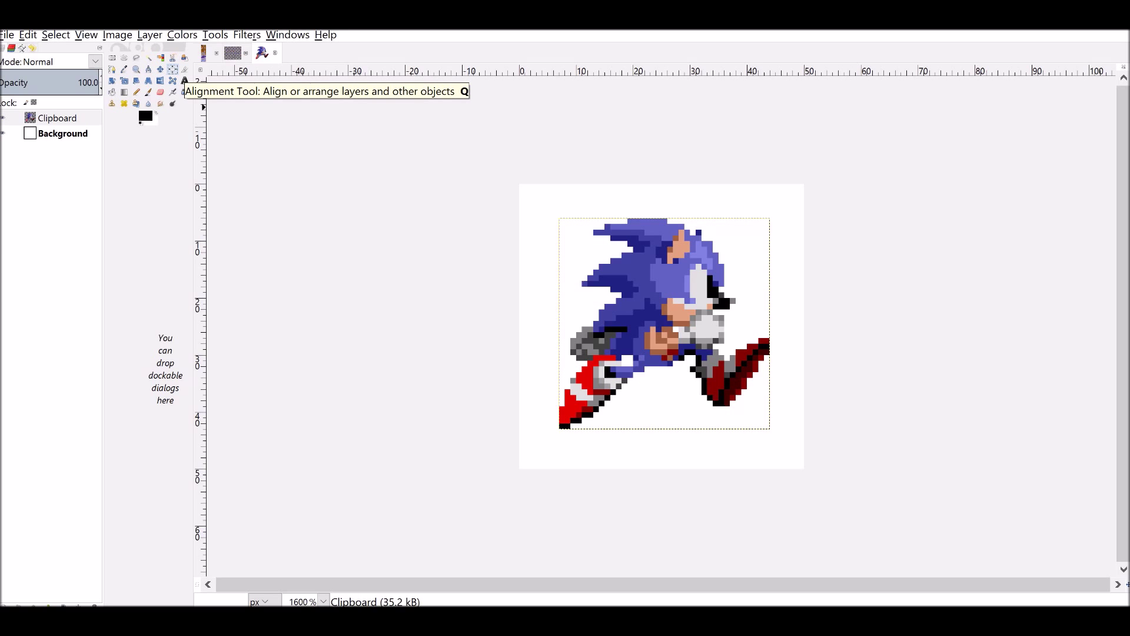
left_click(59, 117)
right_click(64, 120)
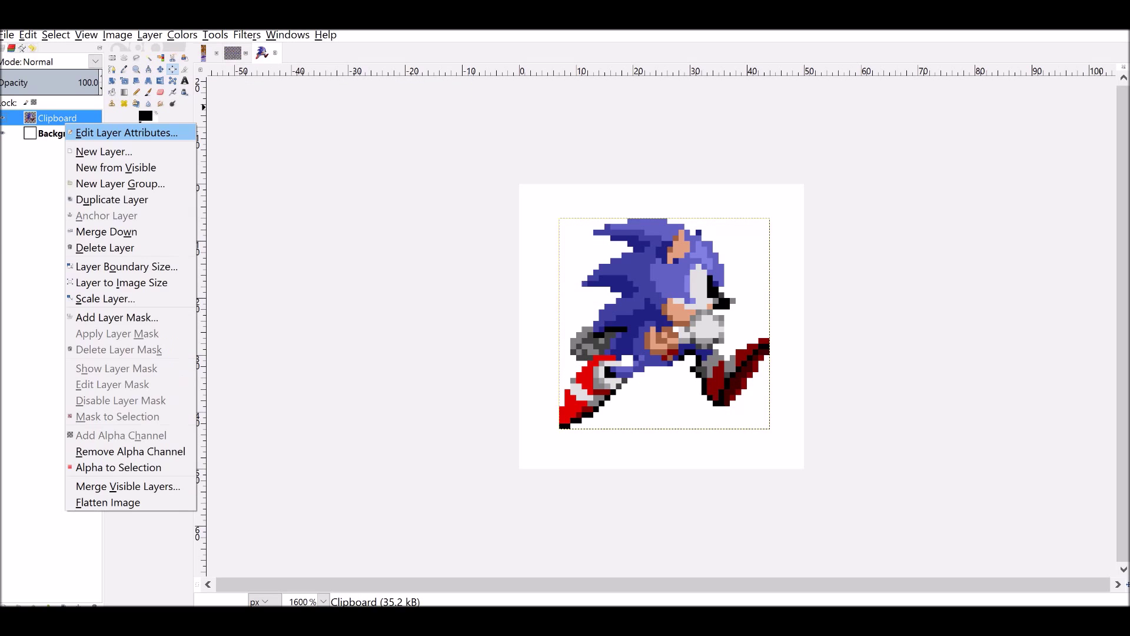
key("Escape")
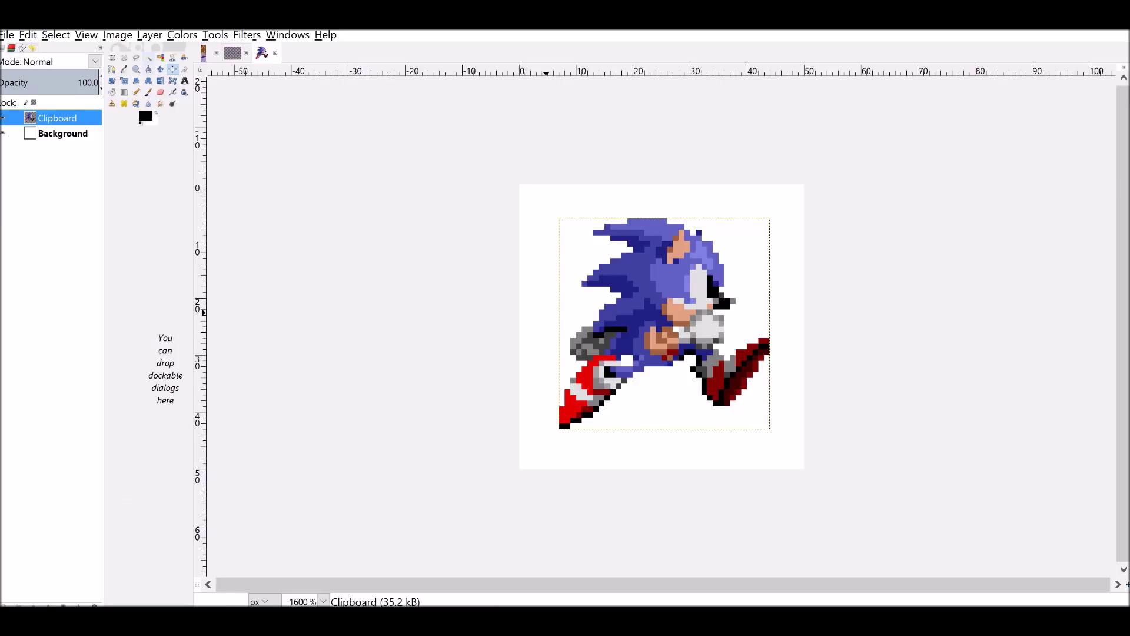
left_click(112, 92)
left_click(57, 117)
left_click(12, 48)
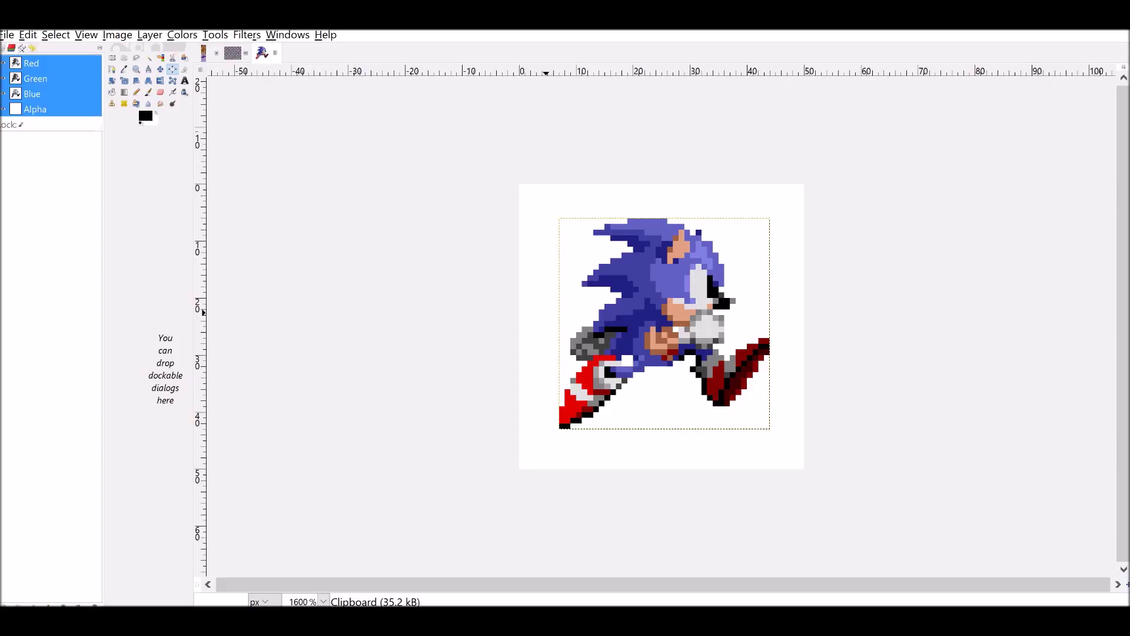
left_click(21, 48)
left_click(32, 48)
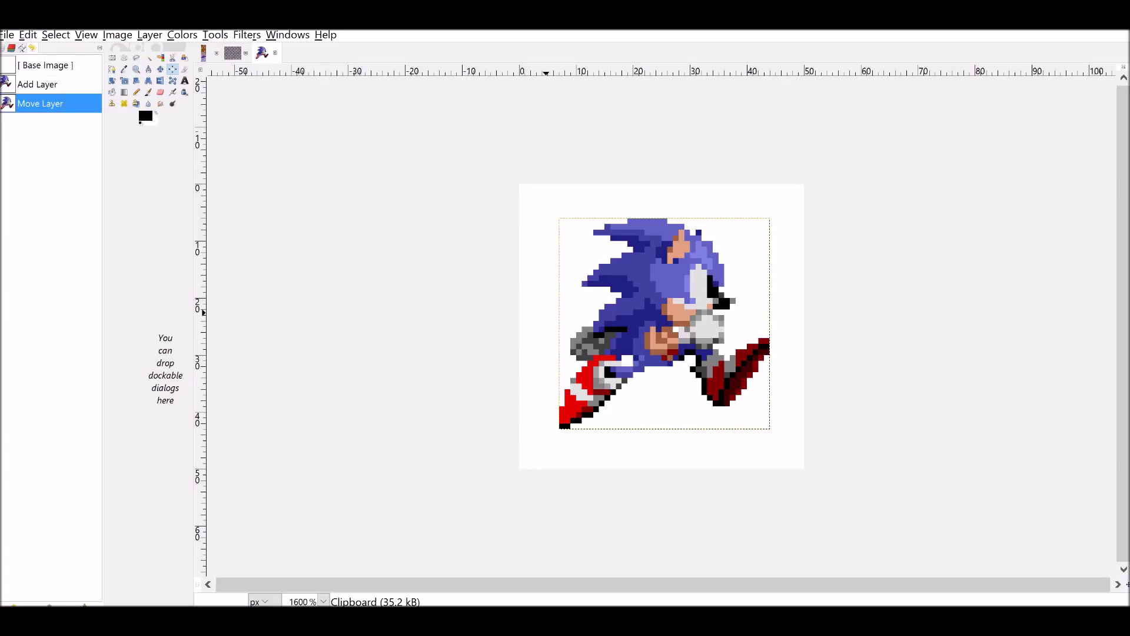
Move the Clipboard layer about 6 px left and 6 px up, against the canvas's upper edge
left_click(3, 48)
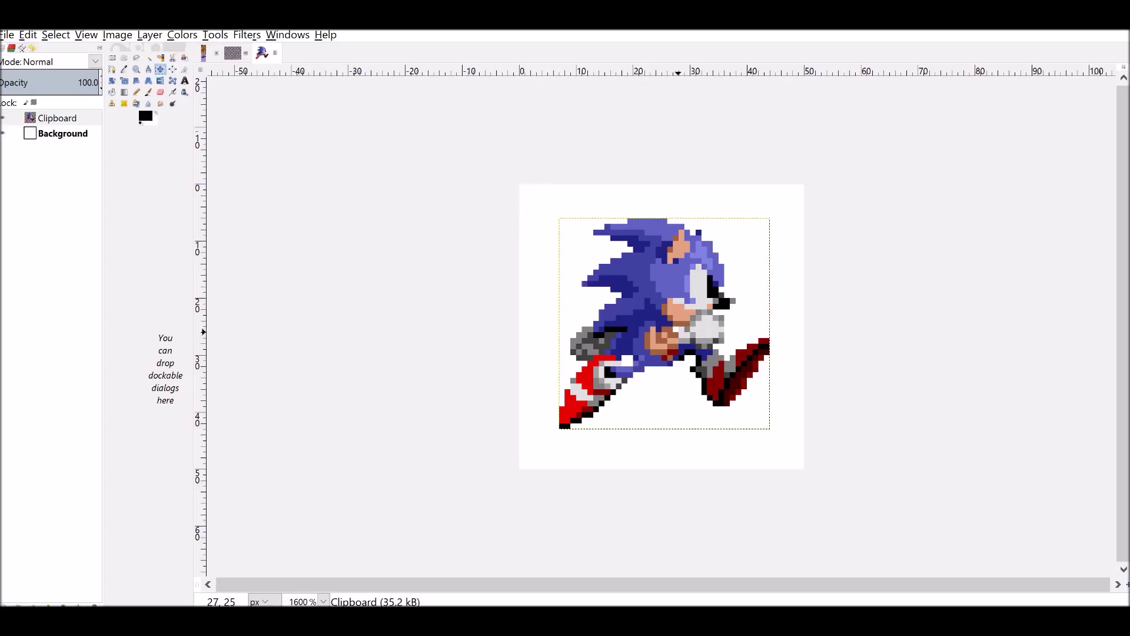
mouse_move(677, 332)
left_mouse_down()
mouse_move(642, 297)
mouse_move(665, 325)
mouse_move(677, 320)
mouse_move(678, 342)
mouse_move(670, 328)
mouse_move(682, 331)
left_mouse_up()
left_click_drag(761, 210, 767, 210)
left_click_drag(680, 333, 630, 303)
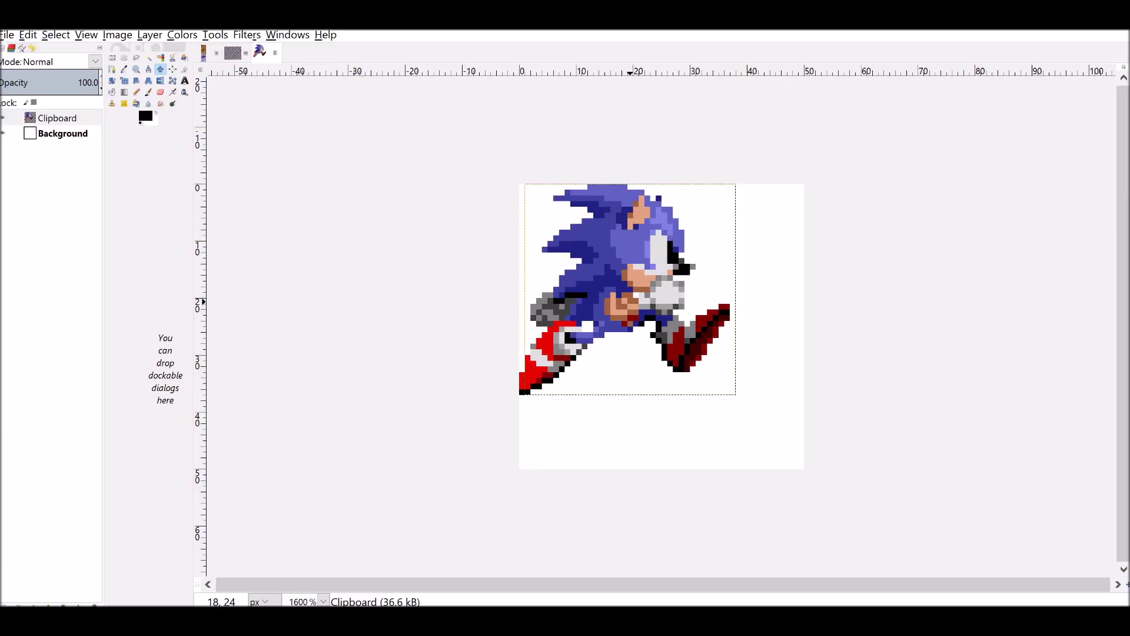
Nudge the Clipboard layer horizontally to the right until it meets the canvas's right edge
key("Right")
key("Right")
key("Right")
key("Right")
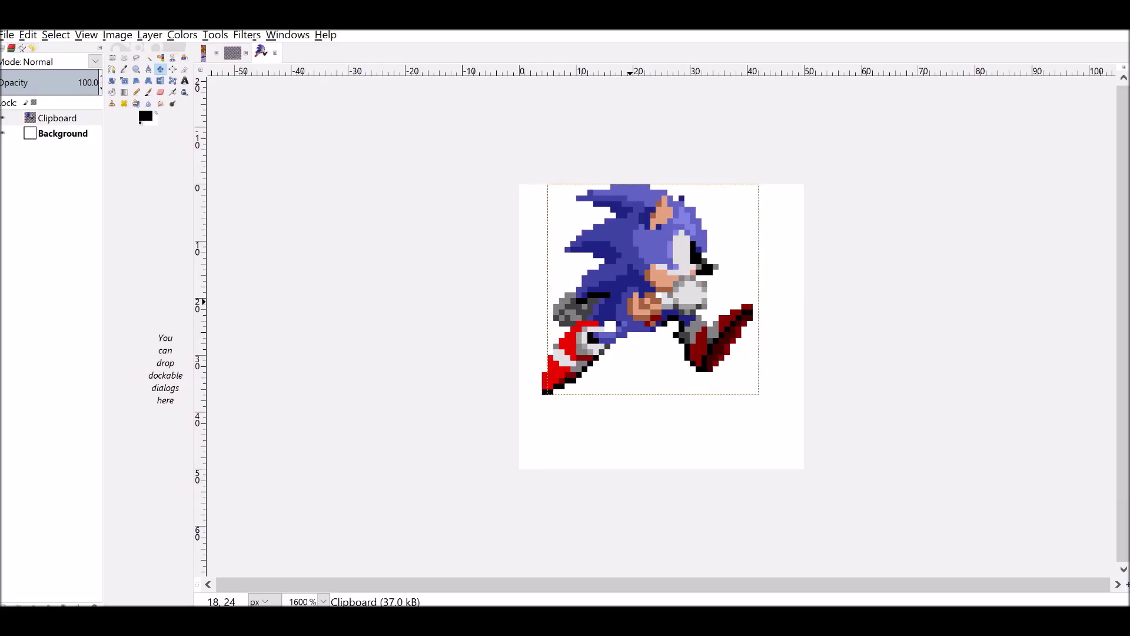
key("Right")
key("Right")
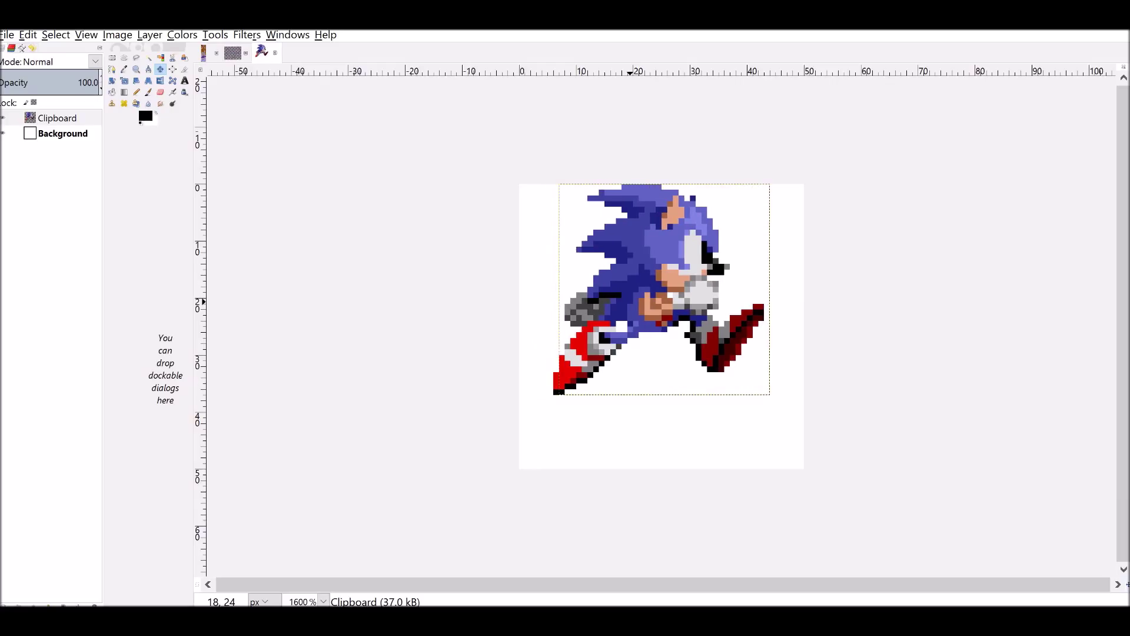
key("Right")
key("Right")
key("Right")
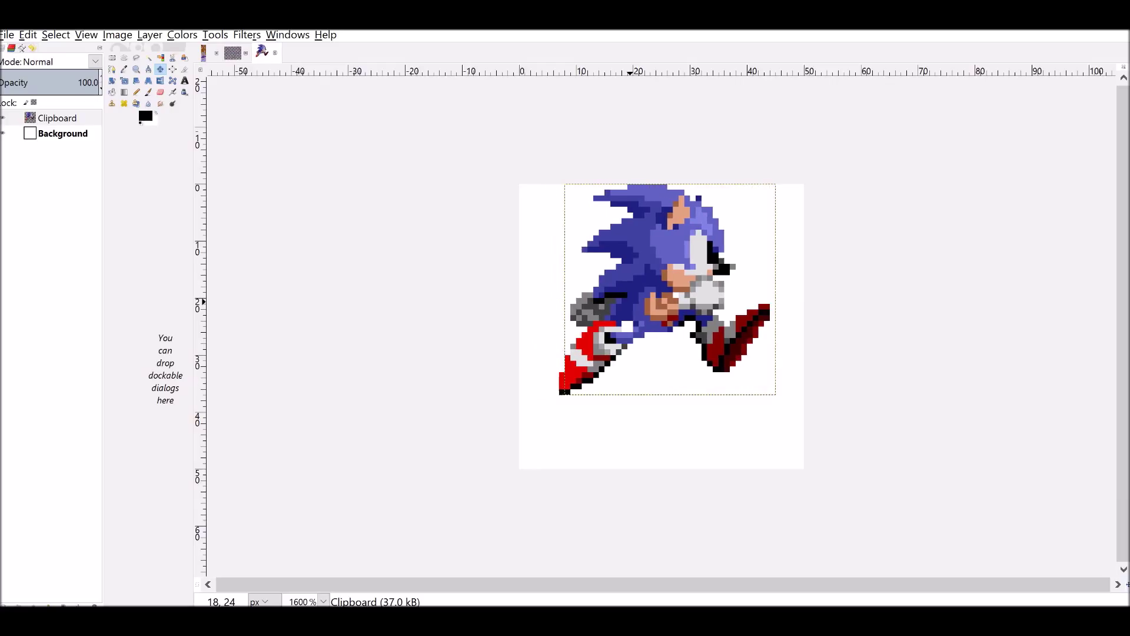
key("Right")
key("Right")
key("Right")
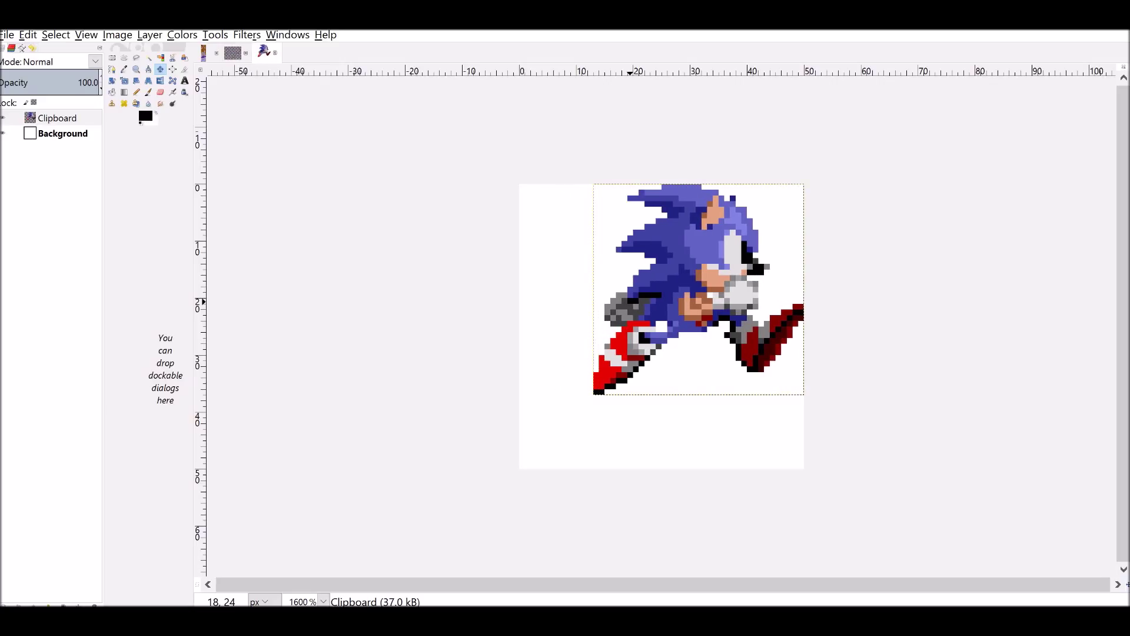
Nudge the Clipboard layer 7 px back to the left, near the canvas's horizontal middle
key("Left")
key("Left")
key("Left")
key("Left")
key("Left")
key("Left")
key("Left")
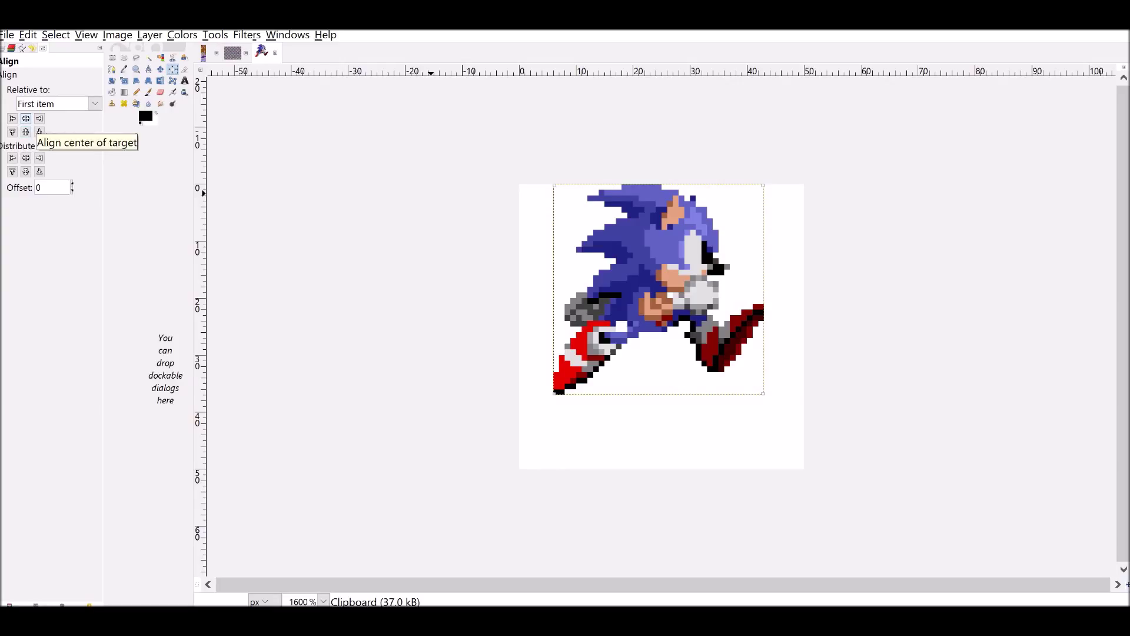
Align the Clipboard layer's centre horizontally and its middle vertically on the canvas, and check the undo history
left_click(26, 118)
left_click(25, 131)
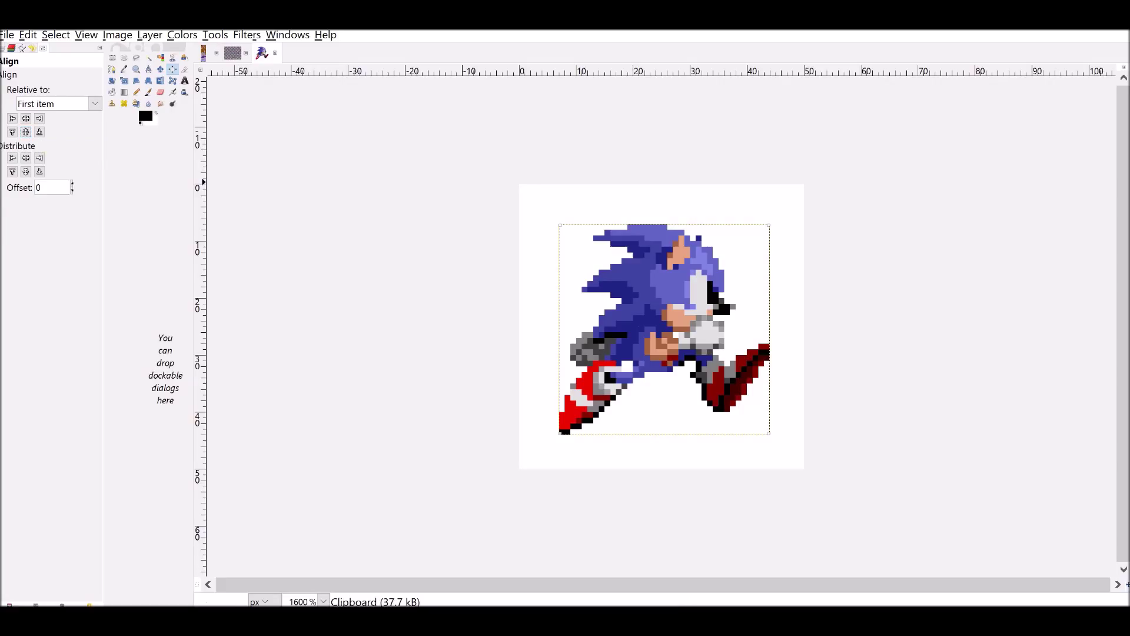
left_click(33, 47)
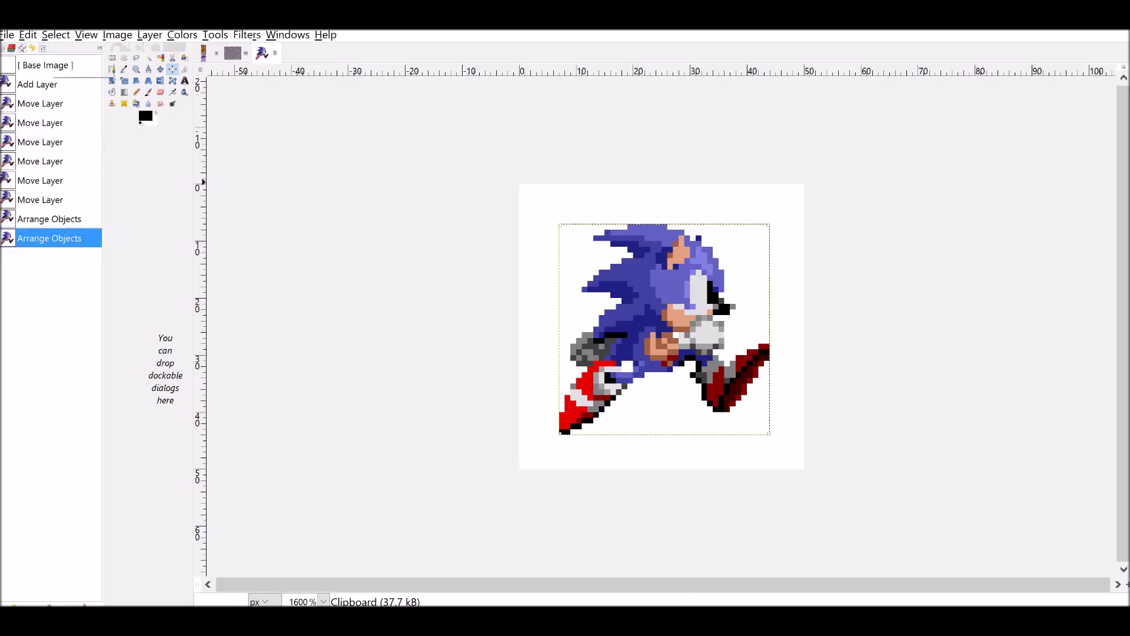
left_click(3, 47)
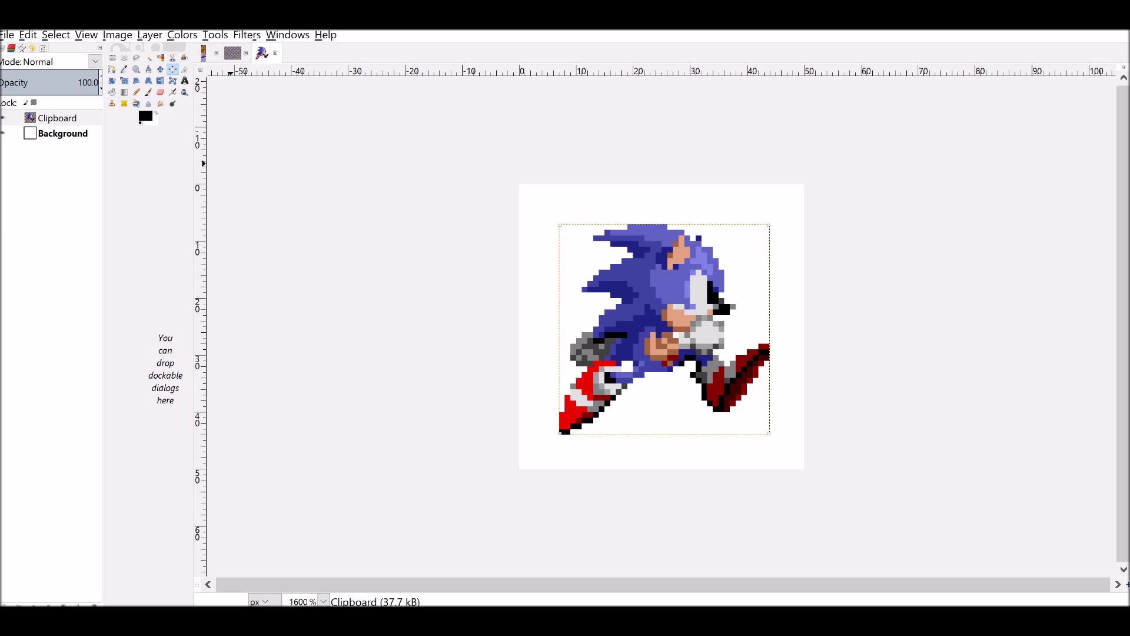
left_click(246, 34)
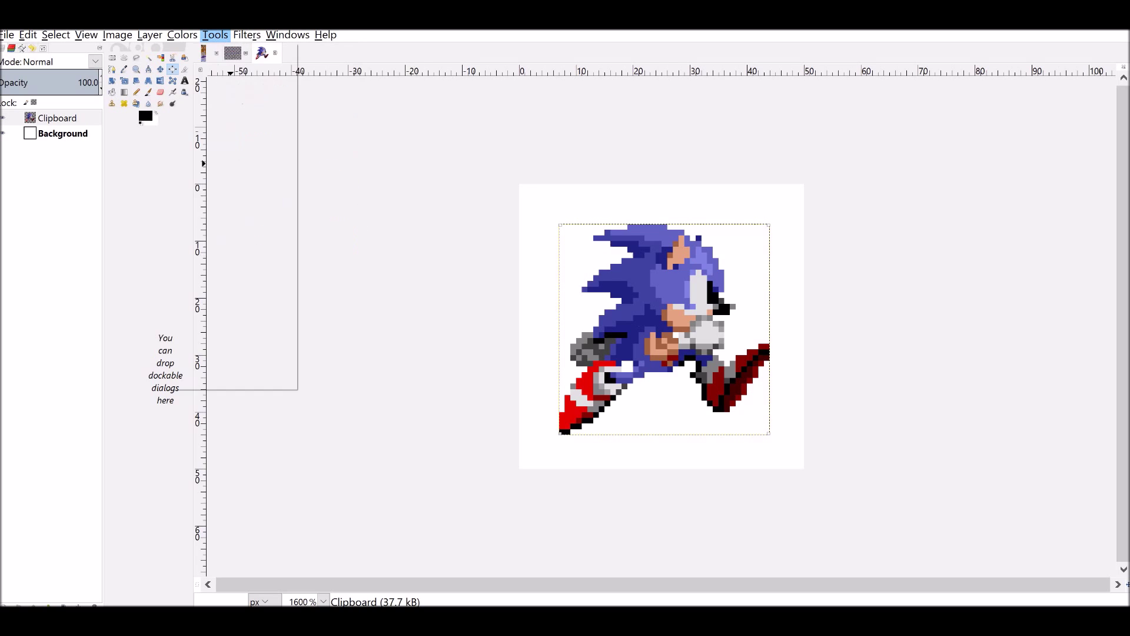
mouse_move(150, 35)
key("Left")
key("Left")
key("Left")
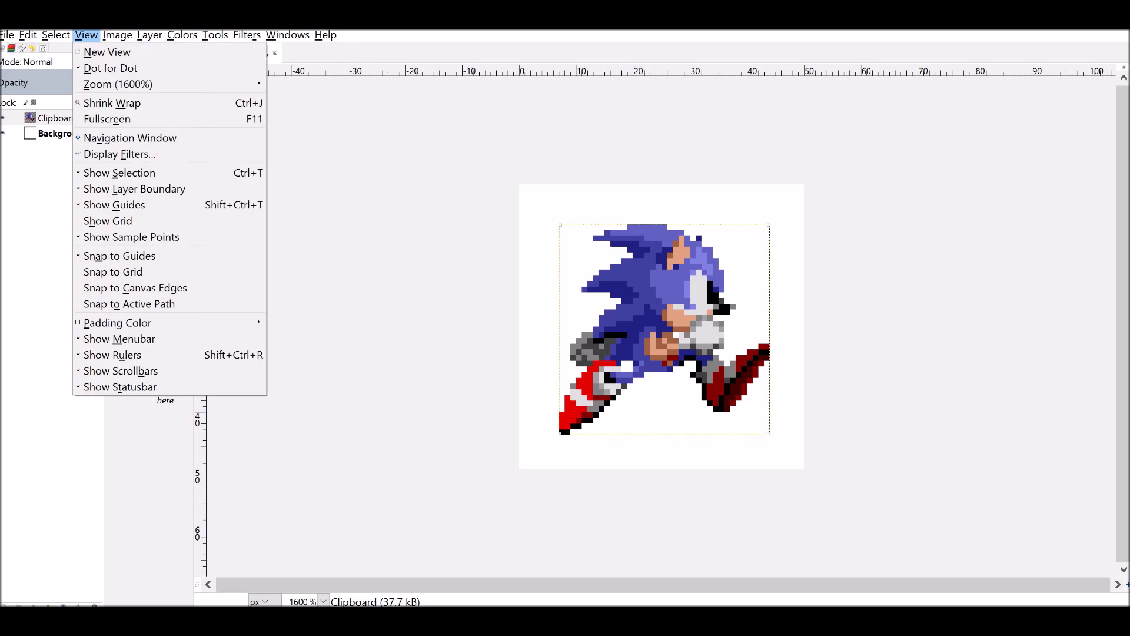
left_click(117, 34)
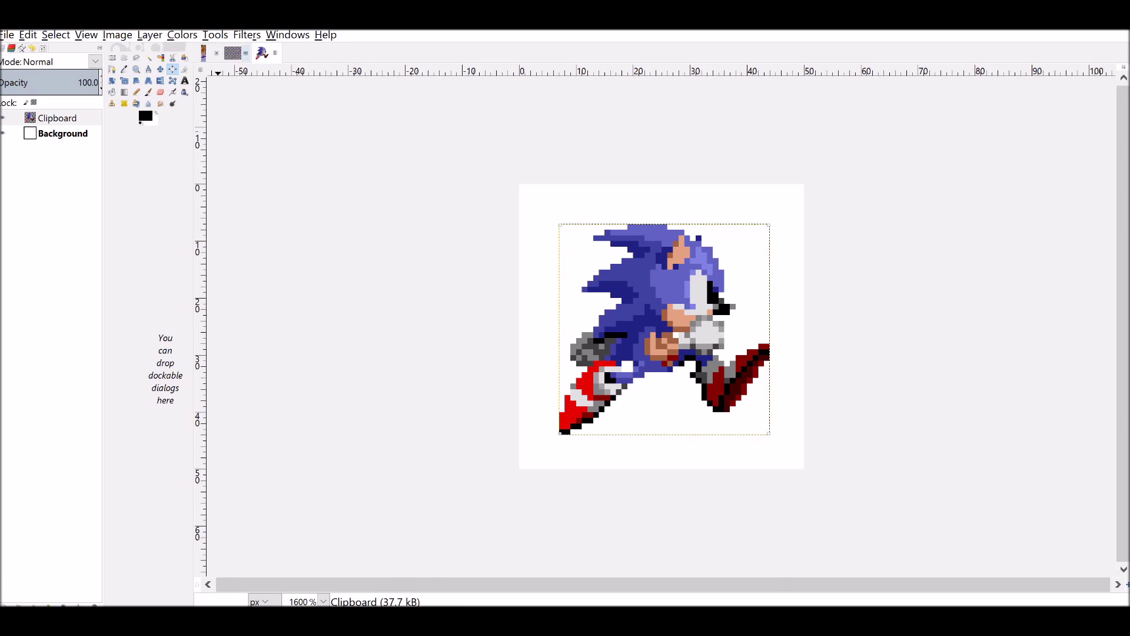
Select the next running sprite in the upper row of sonic-3.png with a 32 × 38 px rectangle and copy it
left_click(232, 53)
key("ctrl+Page_Up")
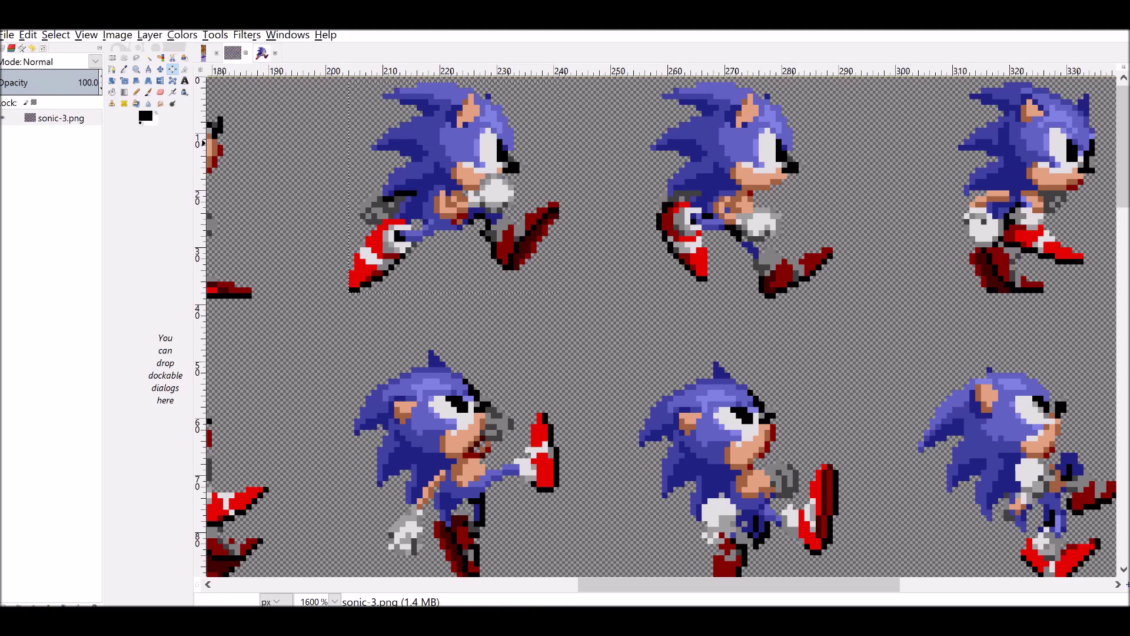
left_click(159, 69)
left_click(112, 57)
left_click_drag(663, 297, 831, 83)
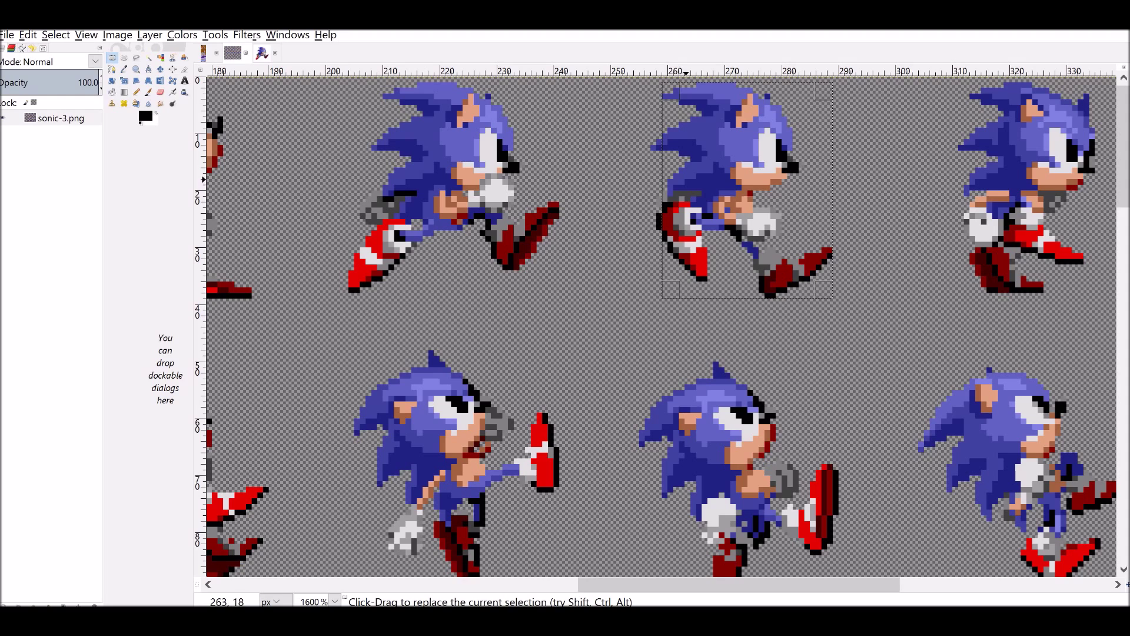
left_click_drag(664, 187, 656, 186)
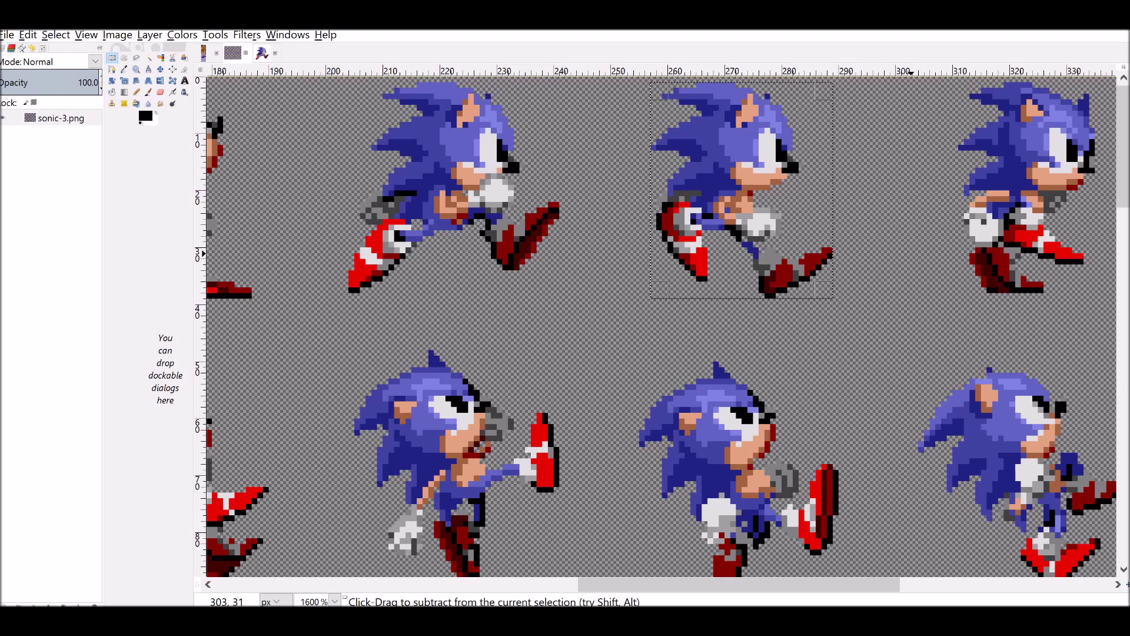
key("ctrl+c")
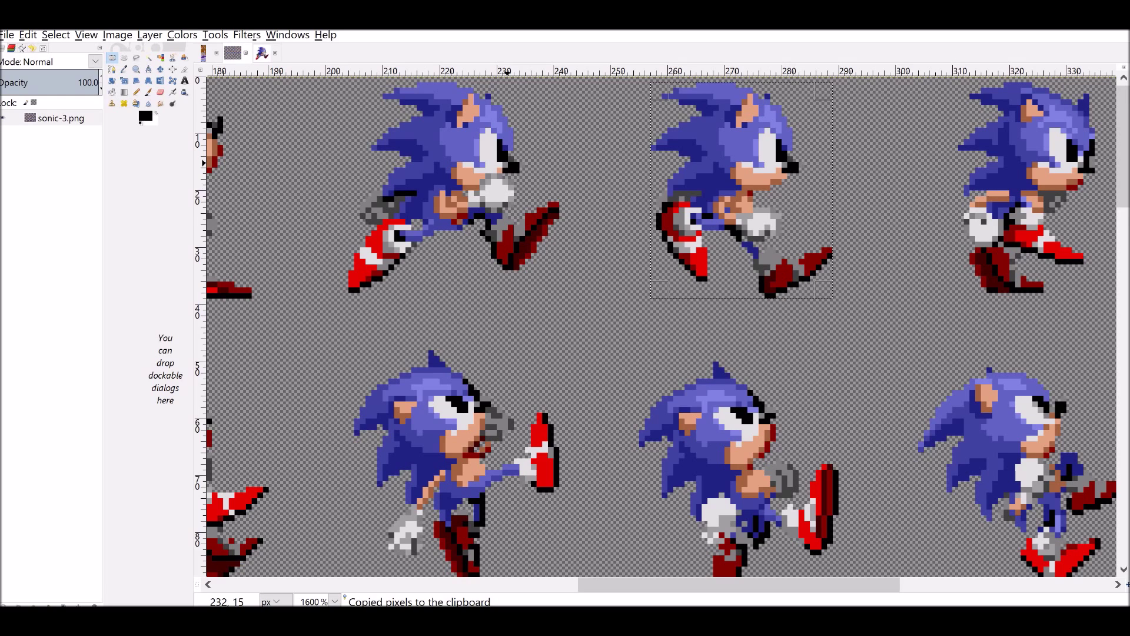
Paste the copied second running sprite into the 50 × 50 px image as a new layer
left_click(261, 52)
key("ctrl+shift+v")
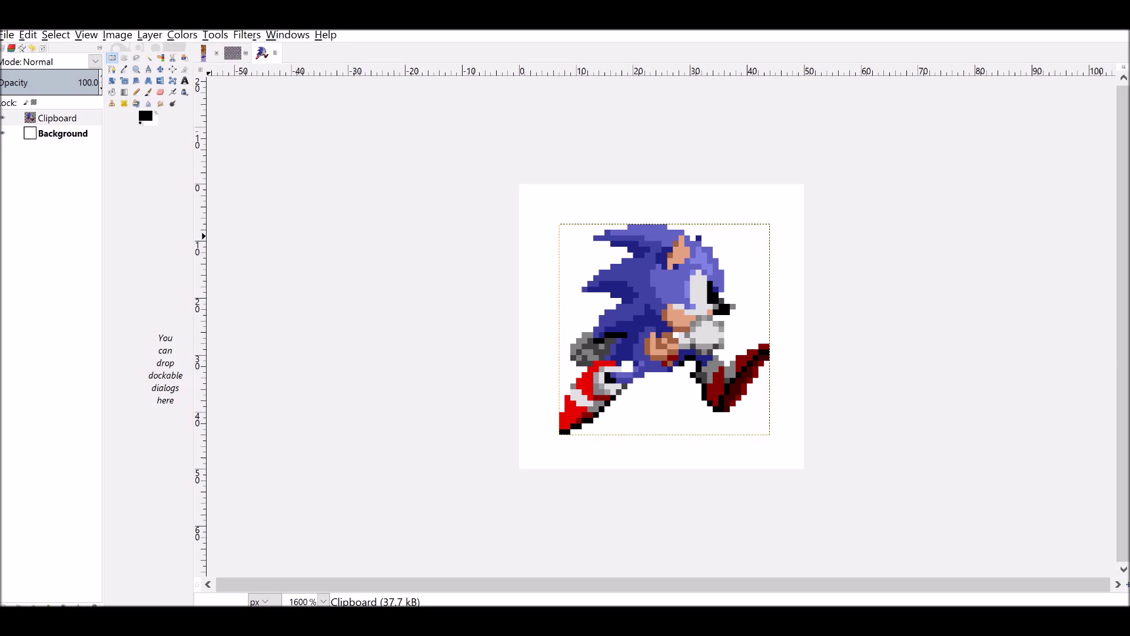
left_click(7, 35)
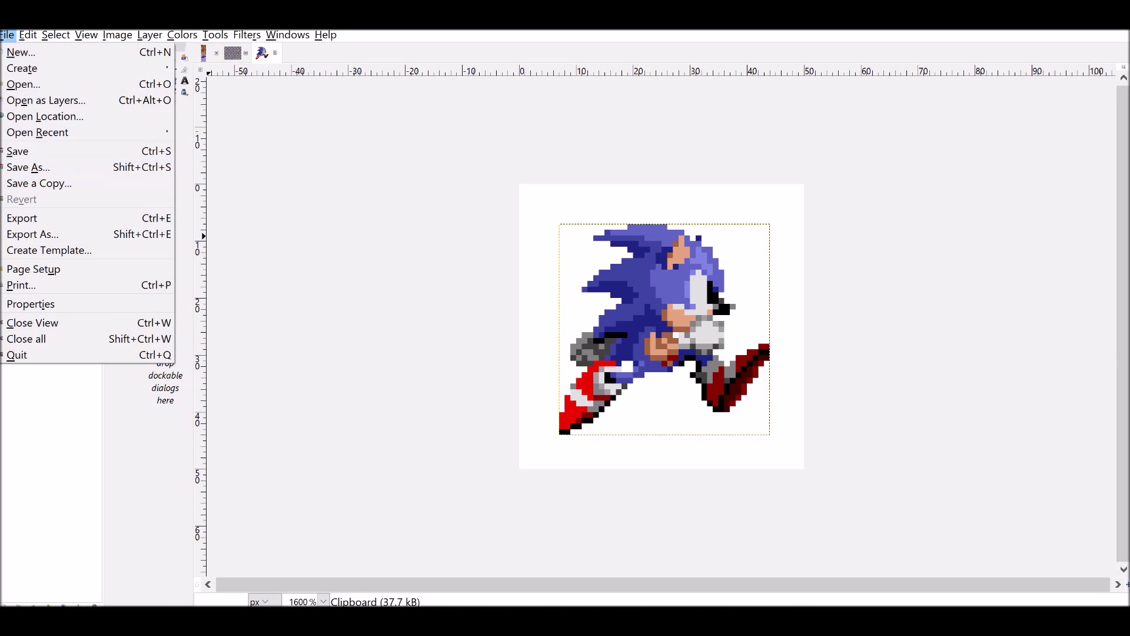
key("Right")
key("Down")
key("Down")
key("Down")
key("Down")
key("Down")
key("Down")
key("Down")
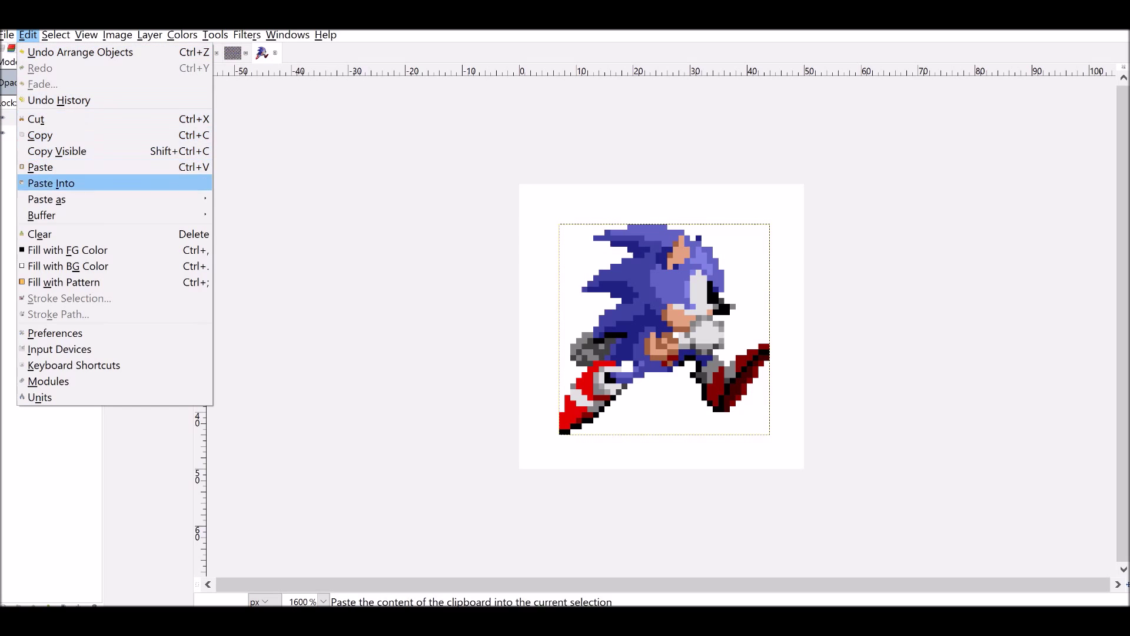
key("Right")
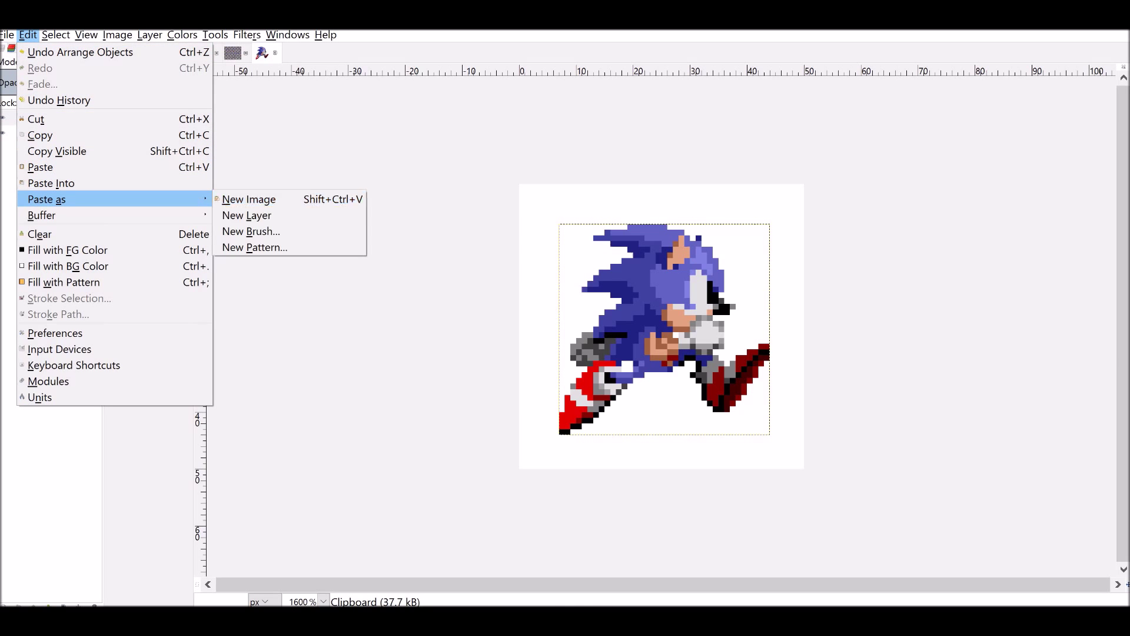
key("Down")
key("Return")
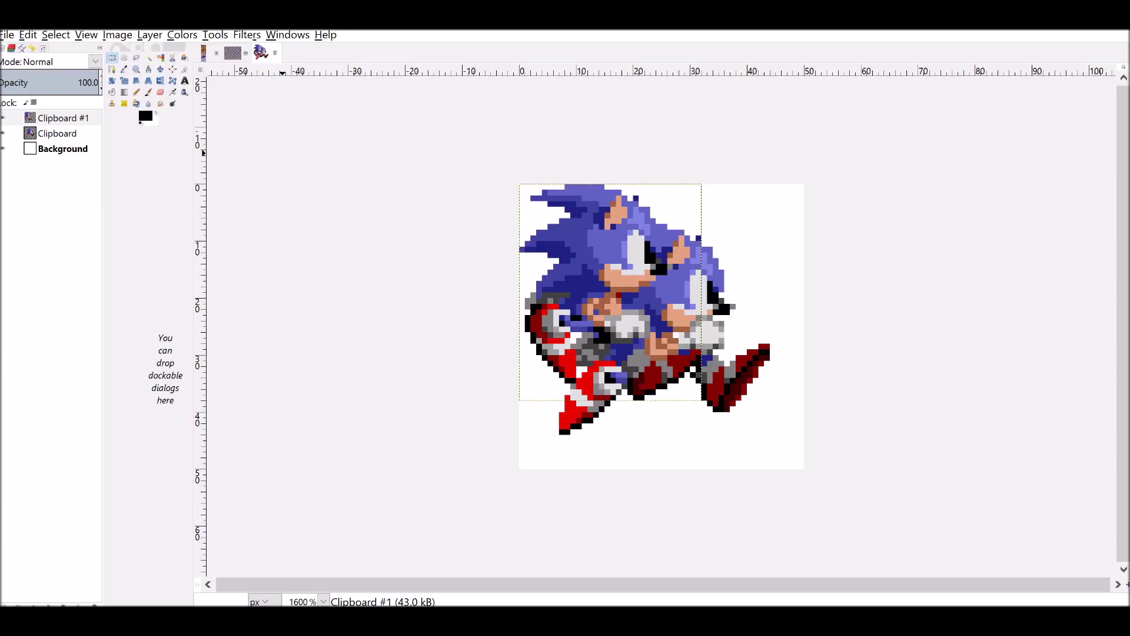
Centre the newly pasted sprite layer horizontally and vertically on the canvas with the Alignment Tool
left_click(43, 48)
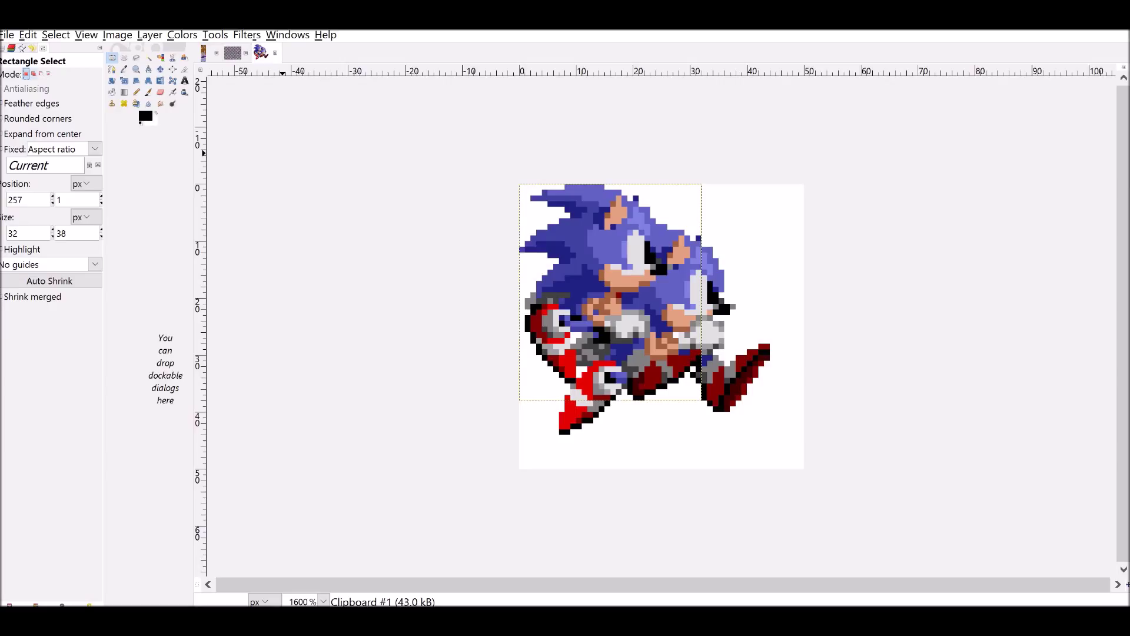
left_click(33, 73)
left_click(26, 73)
key("q")
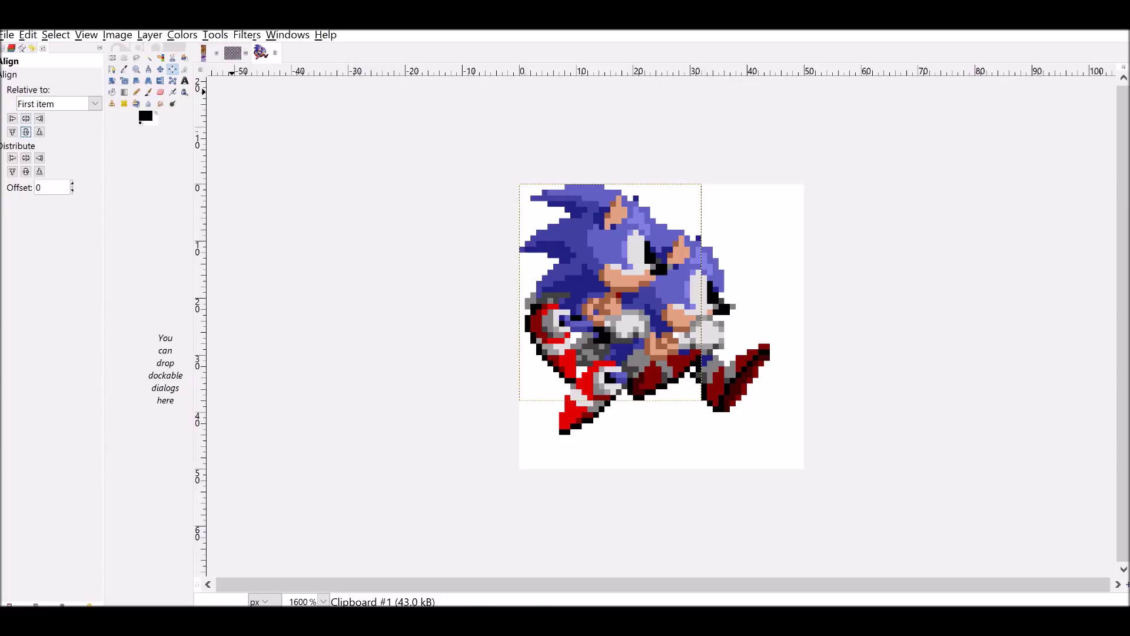
left_click(585, 253)
left_click(26, 118)
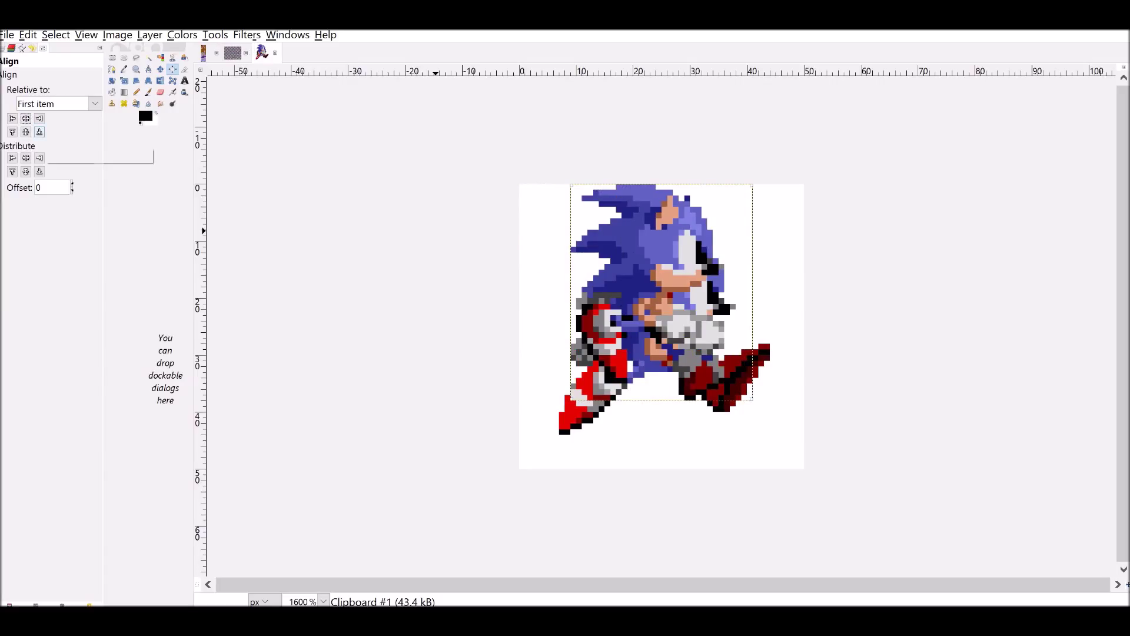
left_click(26, 132)
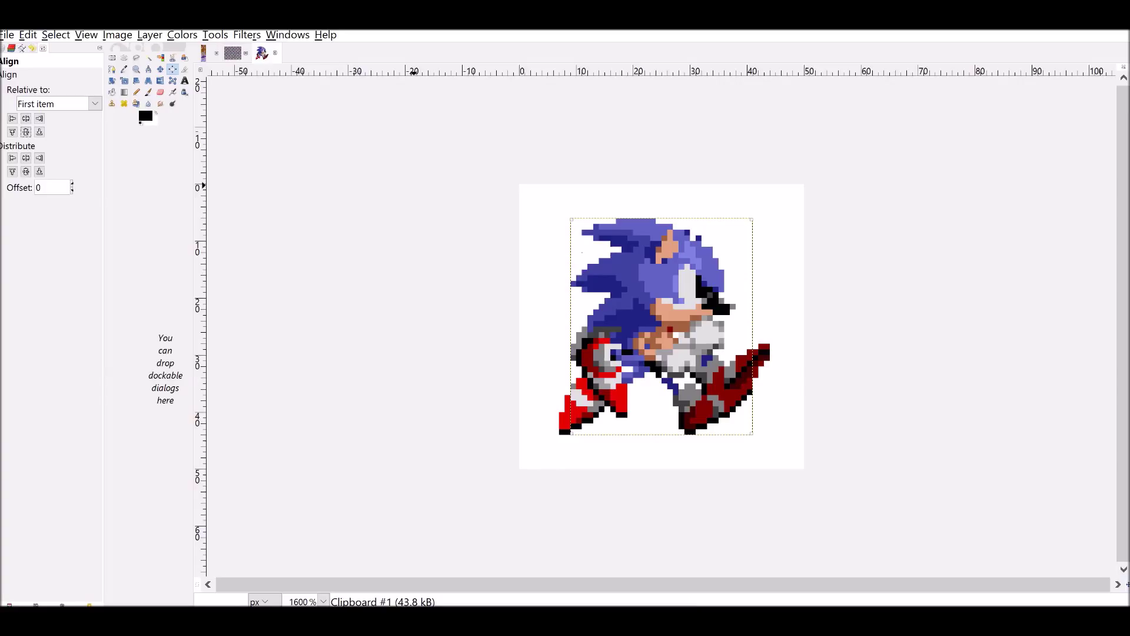
Toggle the Clipboard layer's visibility to compare both running sprites, and leave it hidden with Clipboard #1 selected
key("ctrl+l")
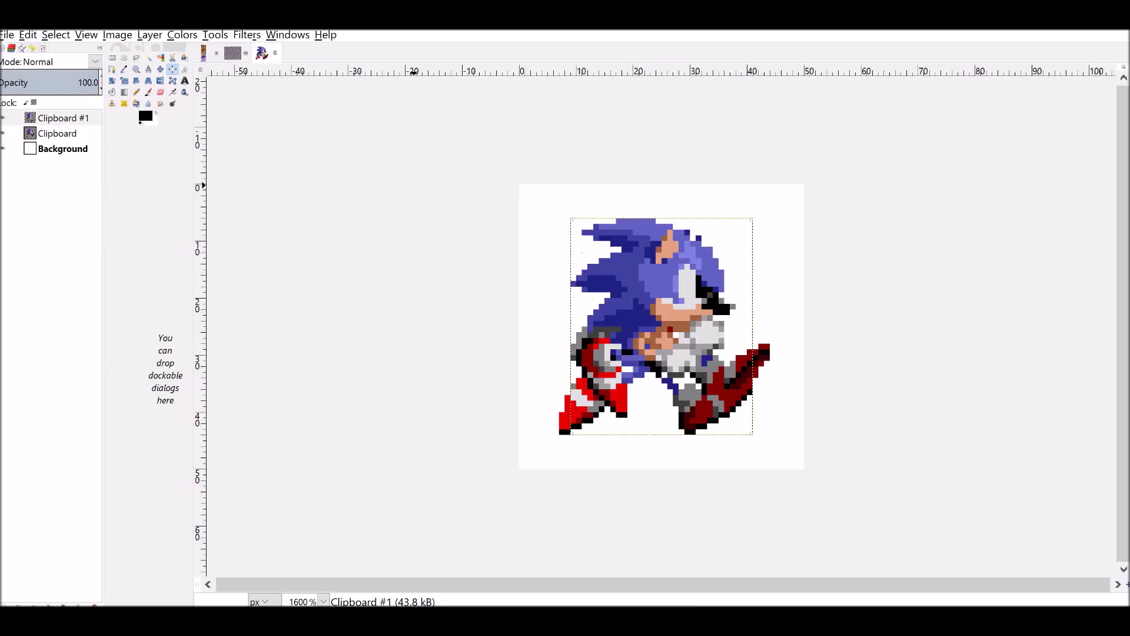
left_click(59, 118)
left_click(3, 133)
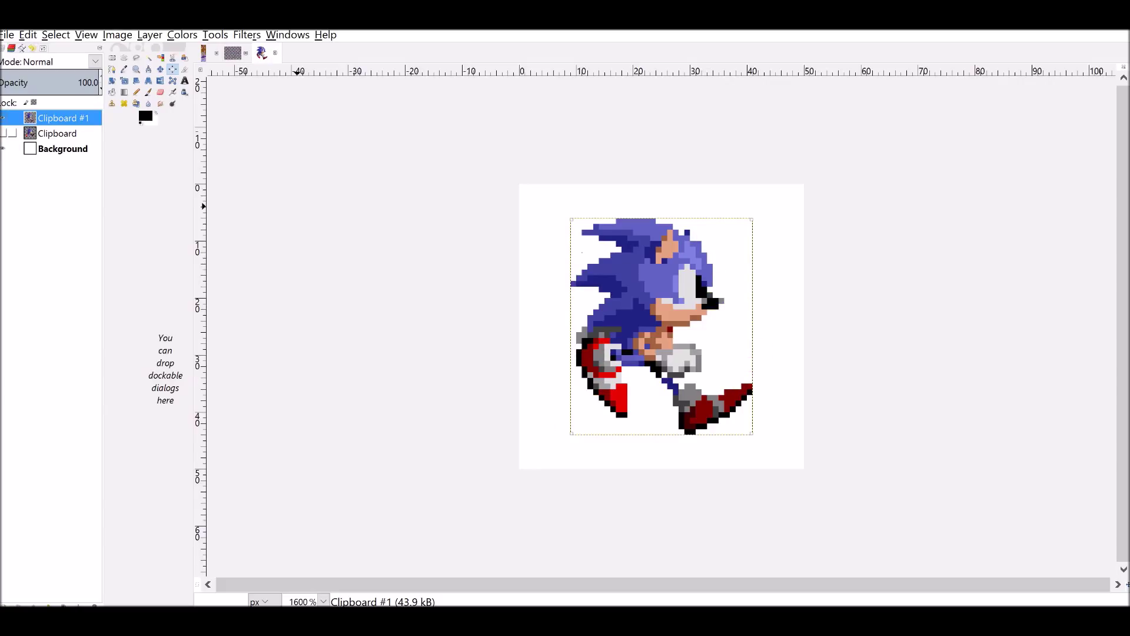
left_click(3, 133)
left_click(3, 133)
left_click(3, 133)
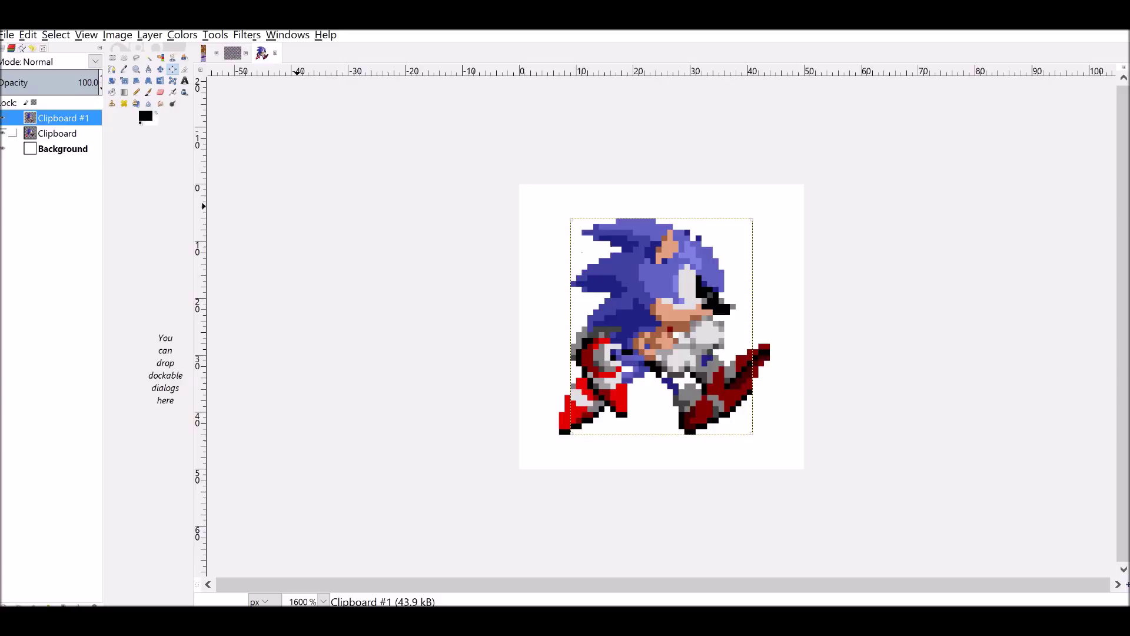
left_click(3, 133)
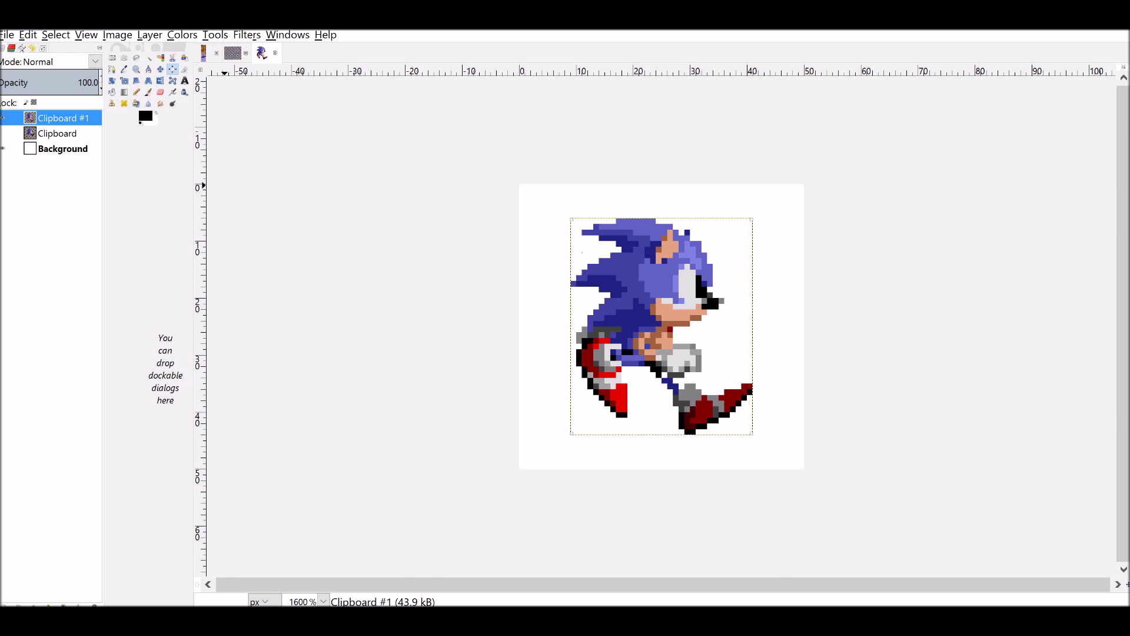
Select the third running sprite in the upper row of sonic-3.png with a rectangle of about 24 × 37 px and copy it
key("ctrl+Page_Up")
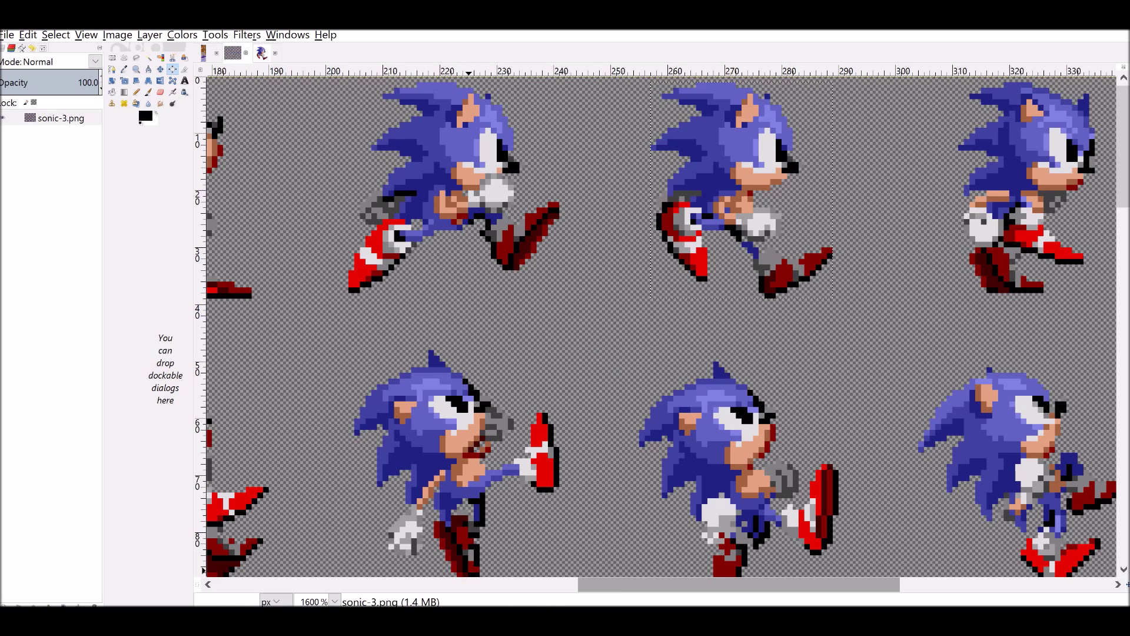
scroll(468, 584, "right", 10)
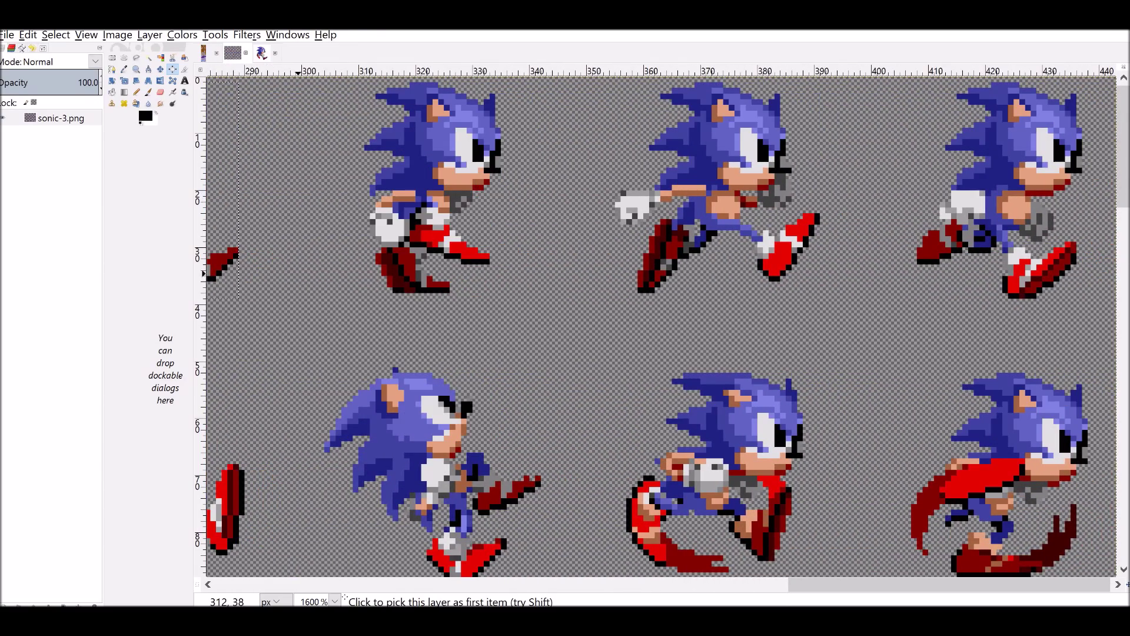
left_click(112, 57)
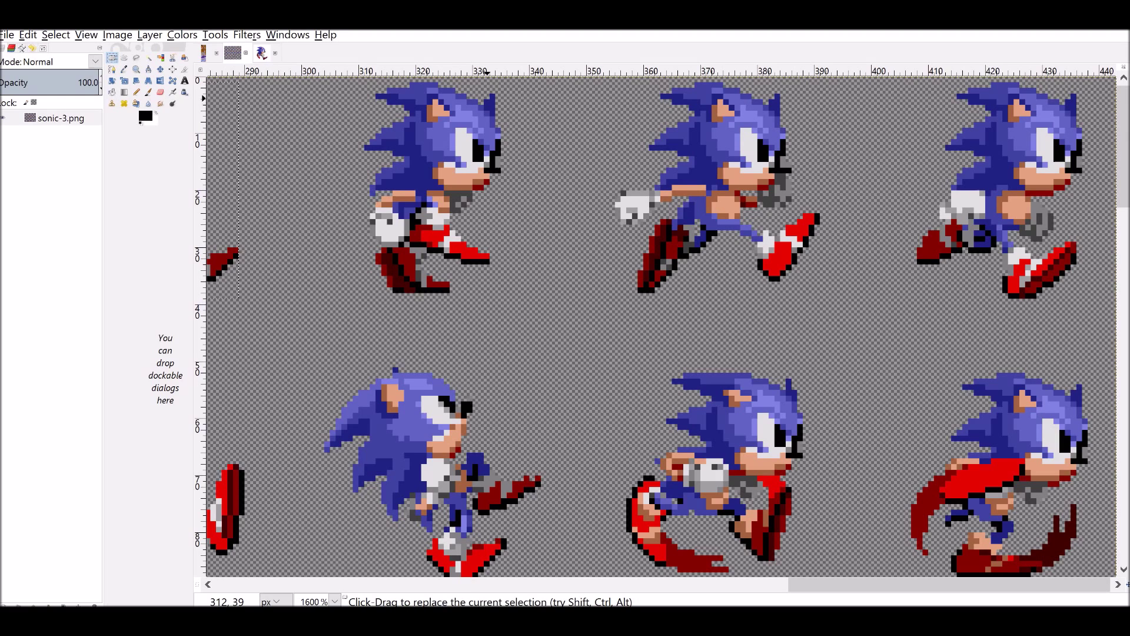
left_click_drag(375, 292, 499, 83)
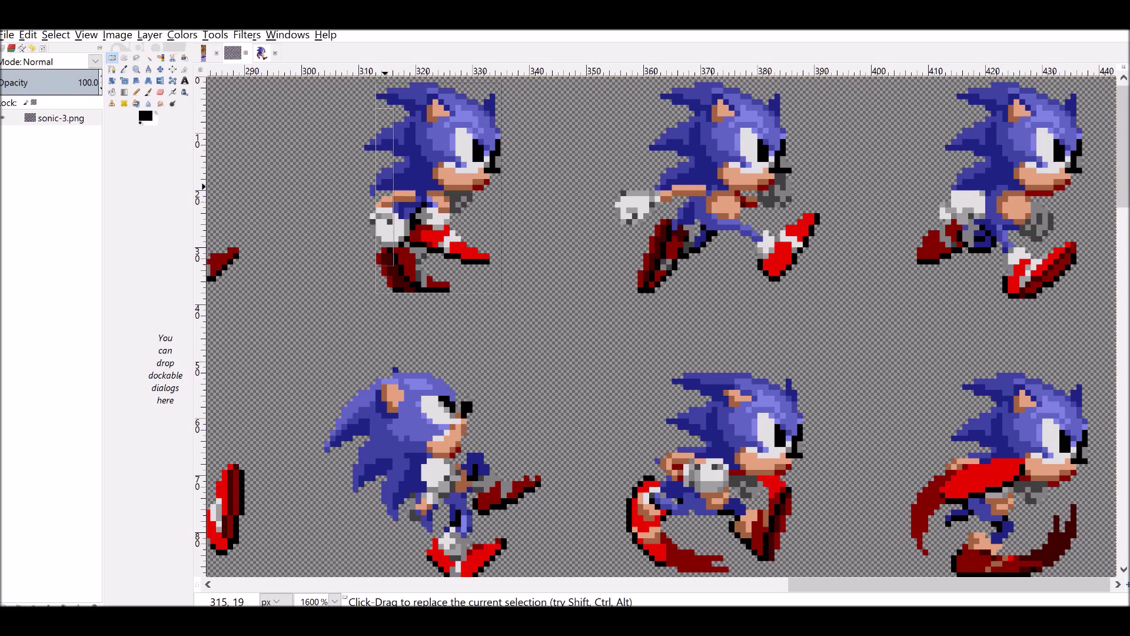
left_click_drag(386, 187, 377, 189)
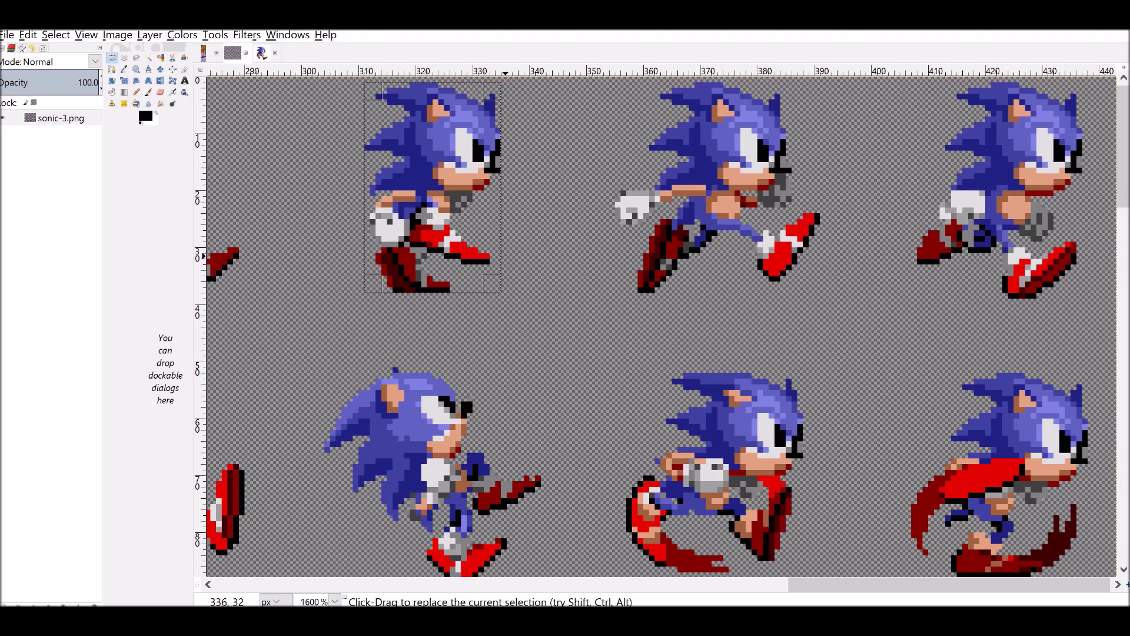
key("ctrl+c")
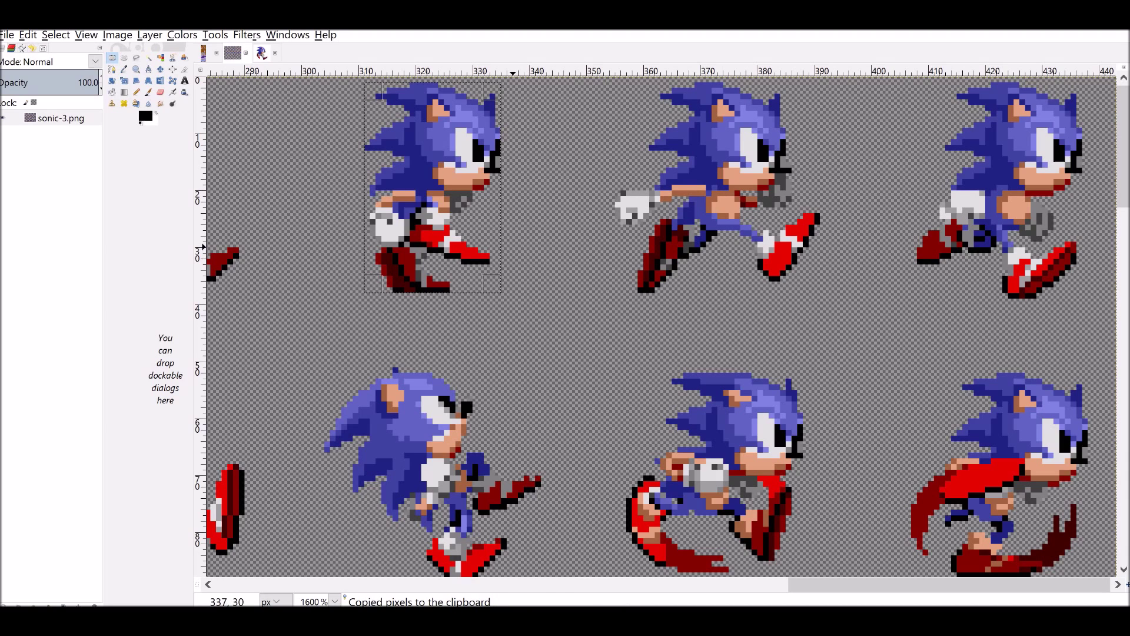
Hide the Clipboard #1 layer in the 50 × 50 px image and paste the copied third sprite as a new layer
left_click(262, 52)
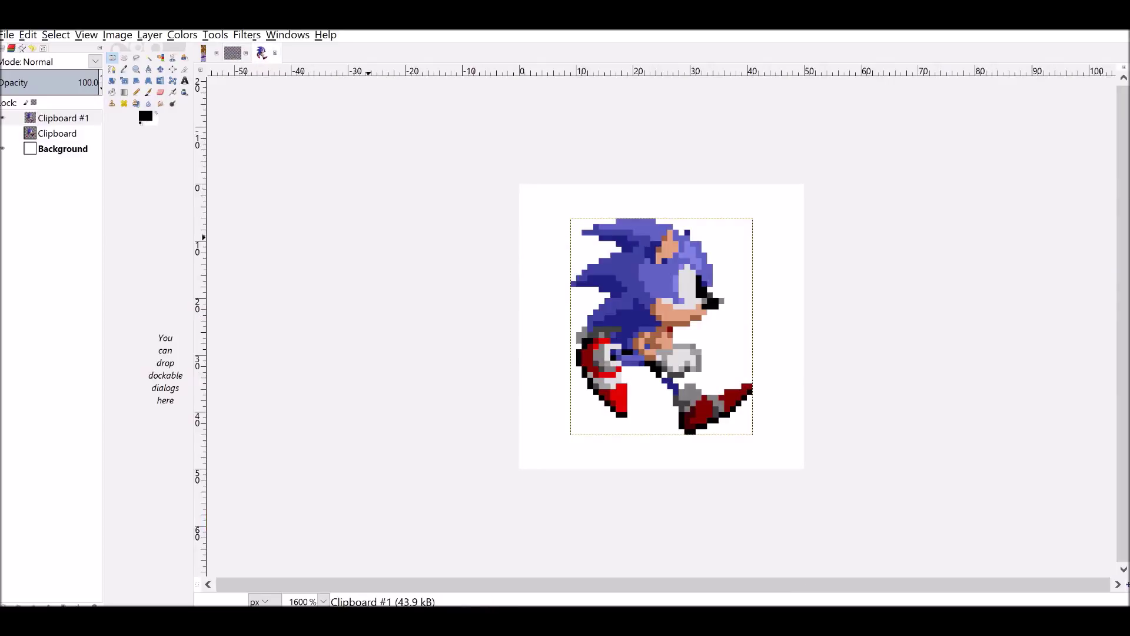
left_click(3, 118)
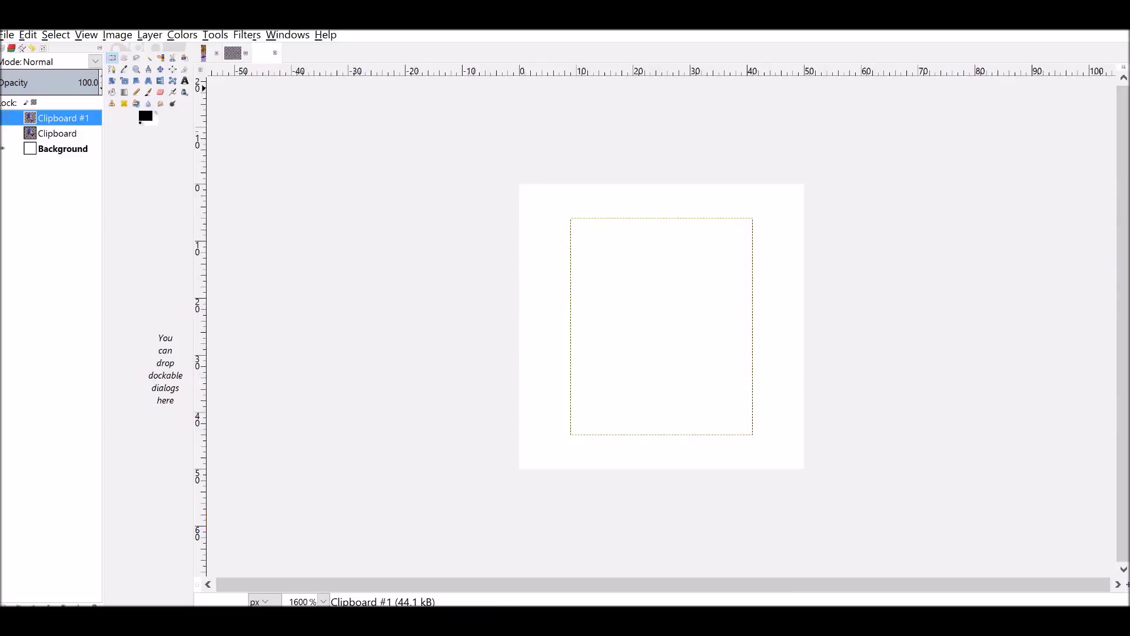
left_click(7, 35)
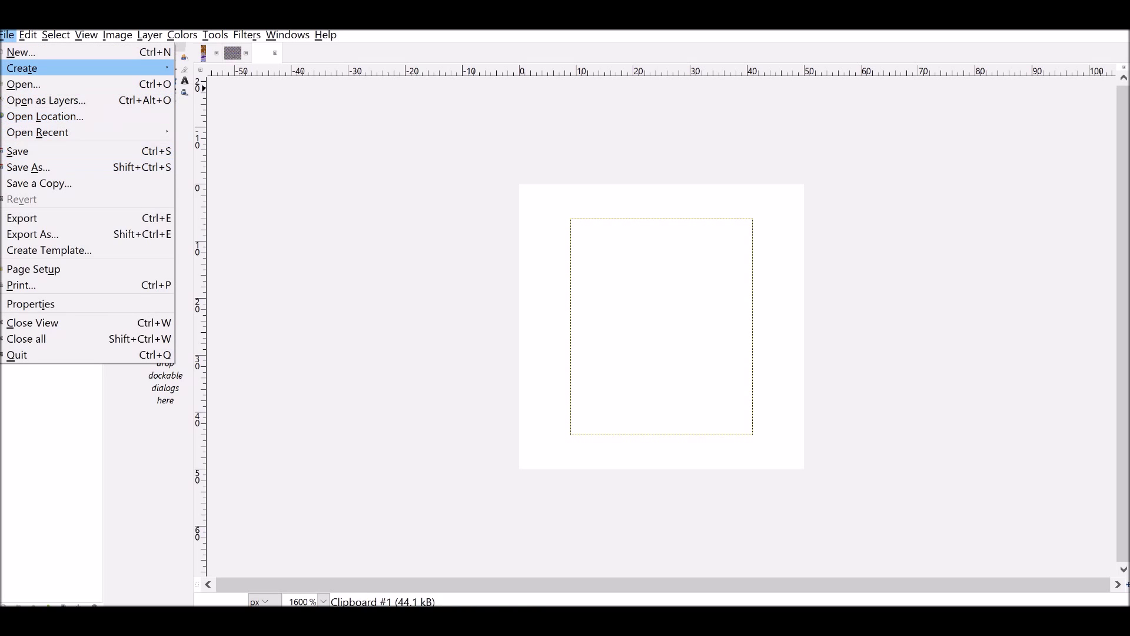
mouse_move(27, 34)
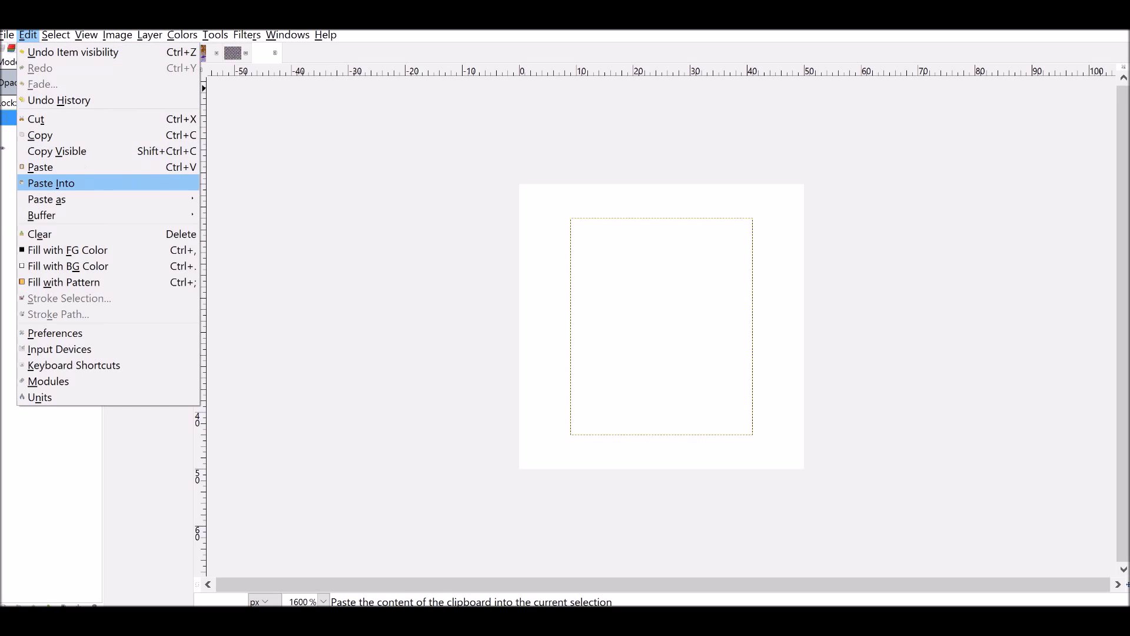
mouse_move(108, 198)
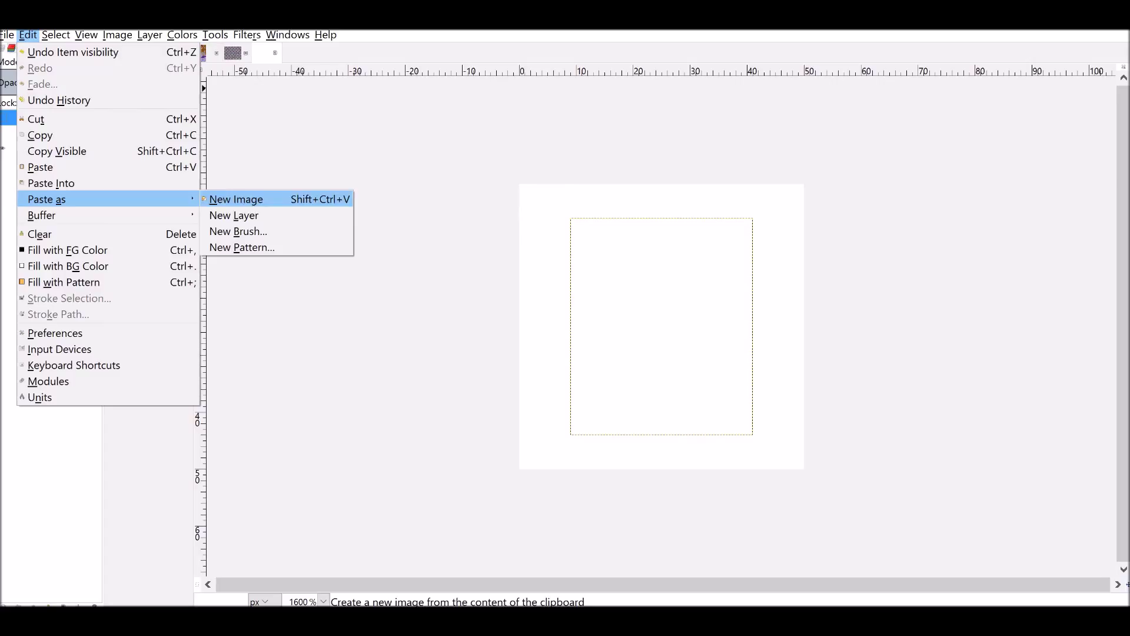
key("Return")
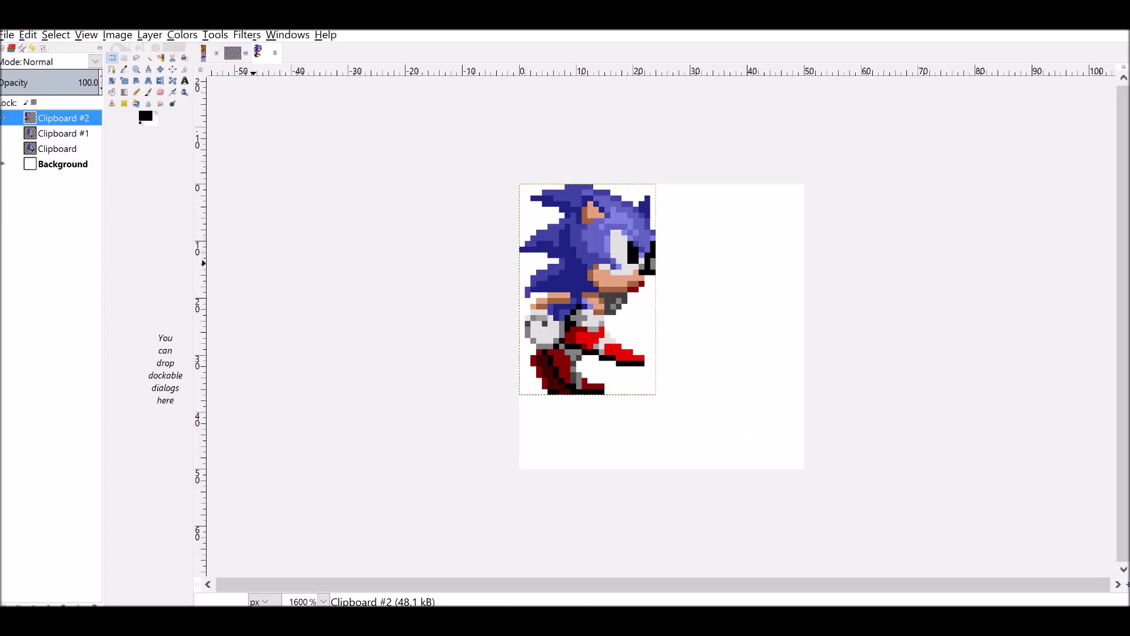
Centre the pasted third sprite layer horizontally and vertically with the Alignment Tool, and return to the sonic-3.png sprite sheet
left_click(172, 68)
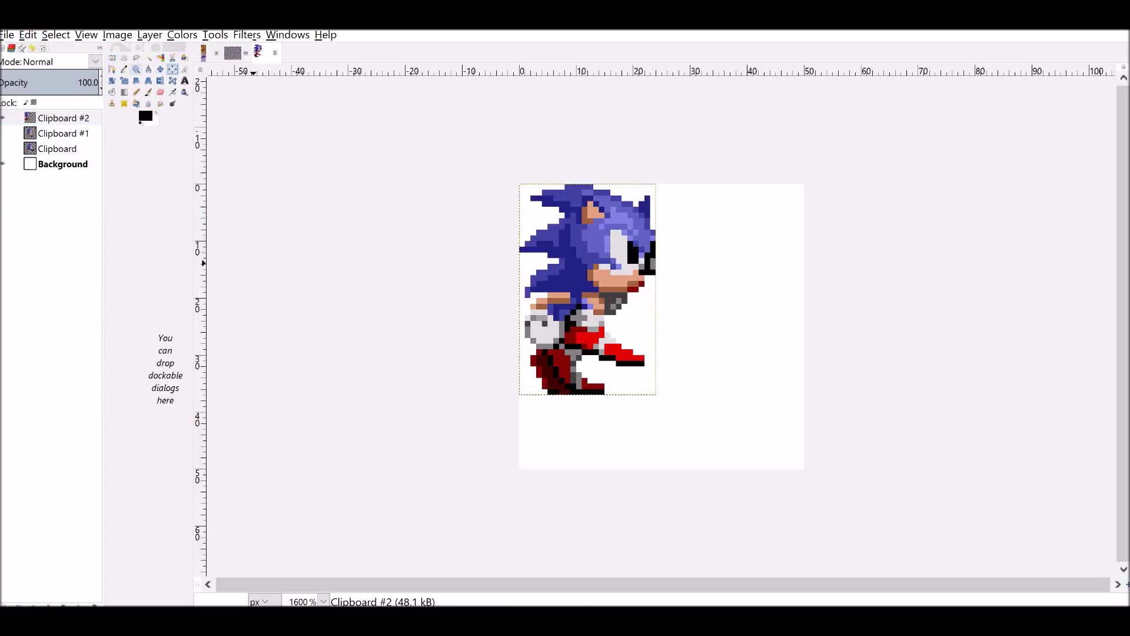
left_click(43, 48)
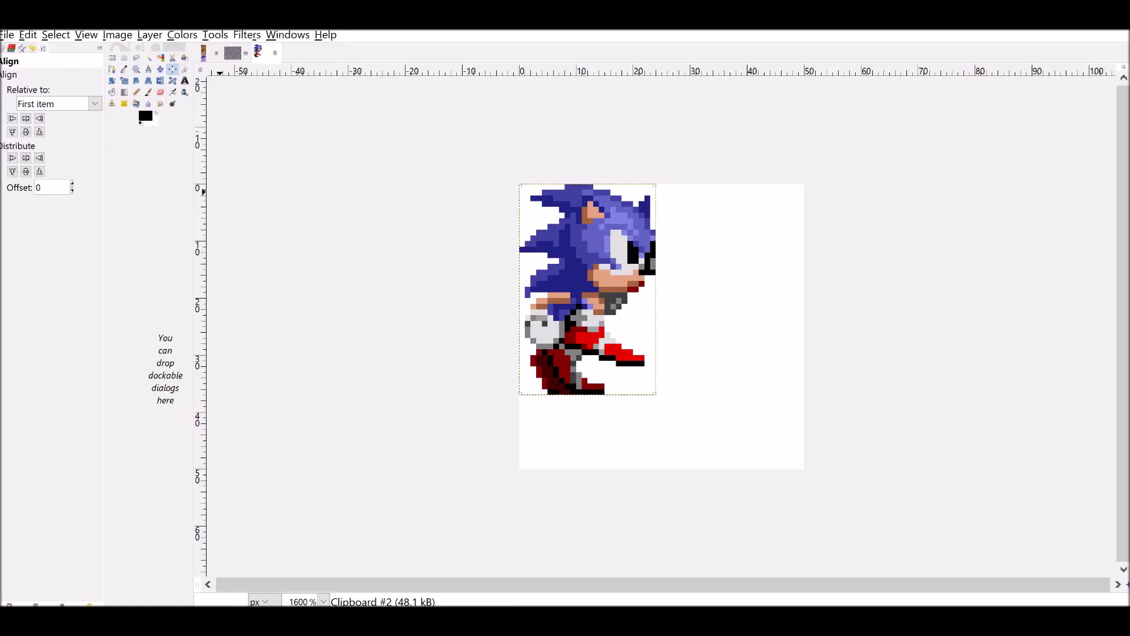
left_click(25, 119)
left_click(25, 132)
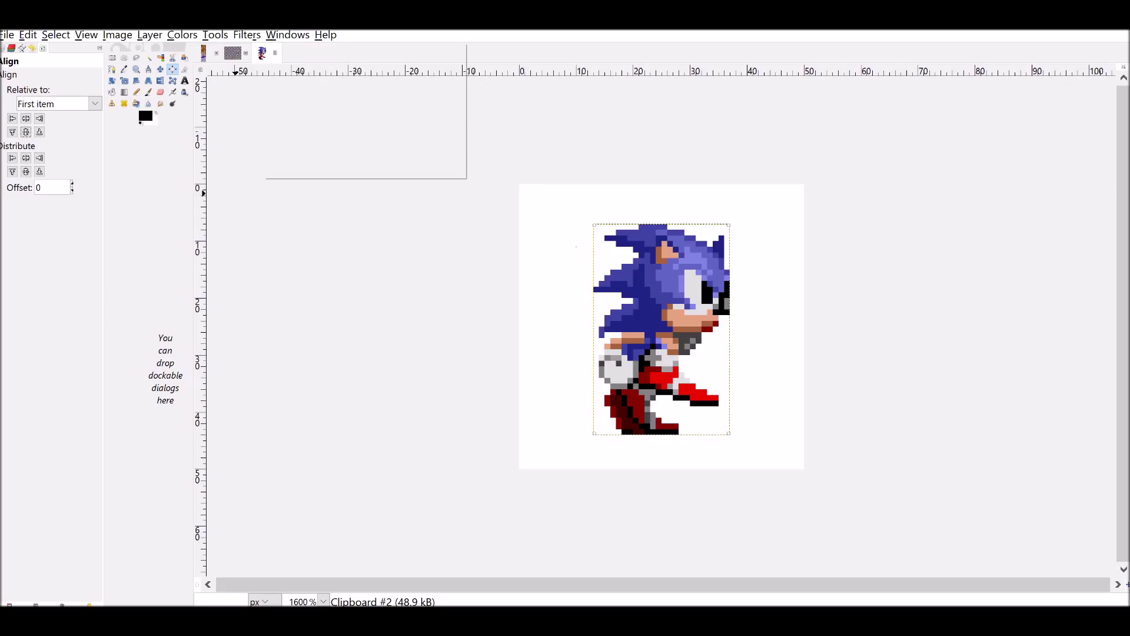
key("Left")
key("Left")
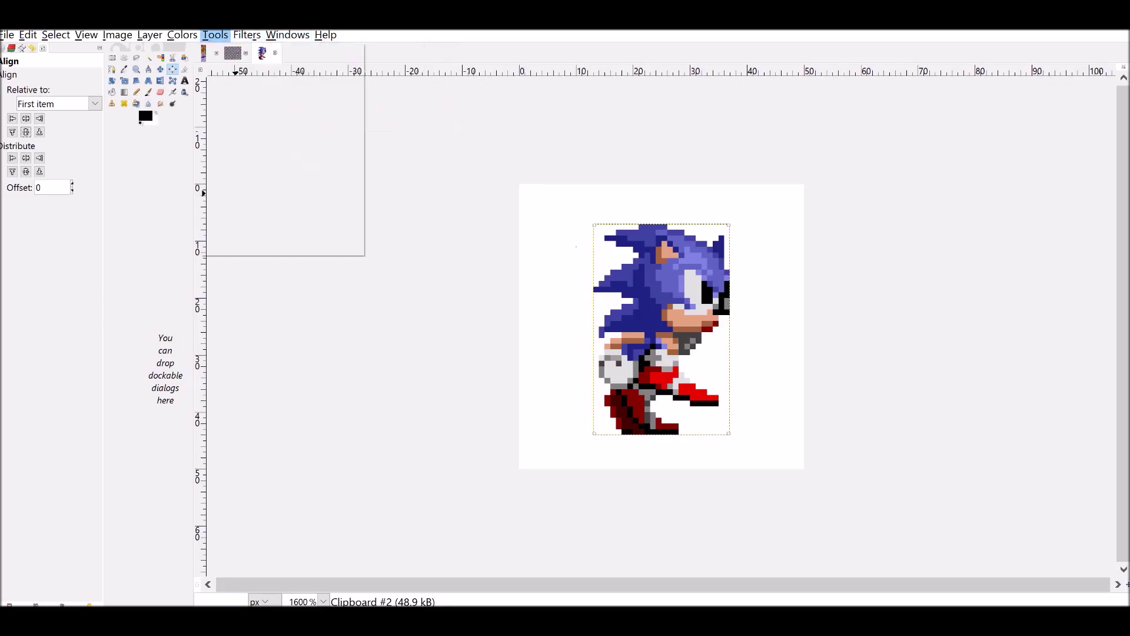
key("Escape")
left_click(232, 53)
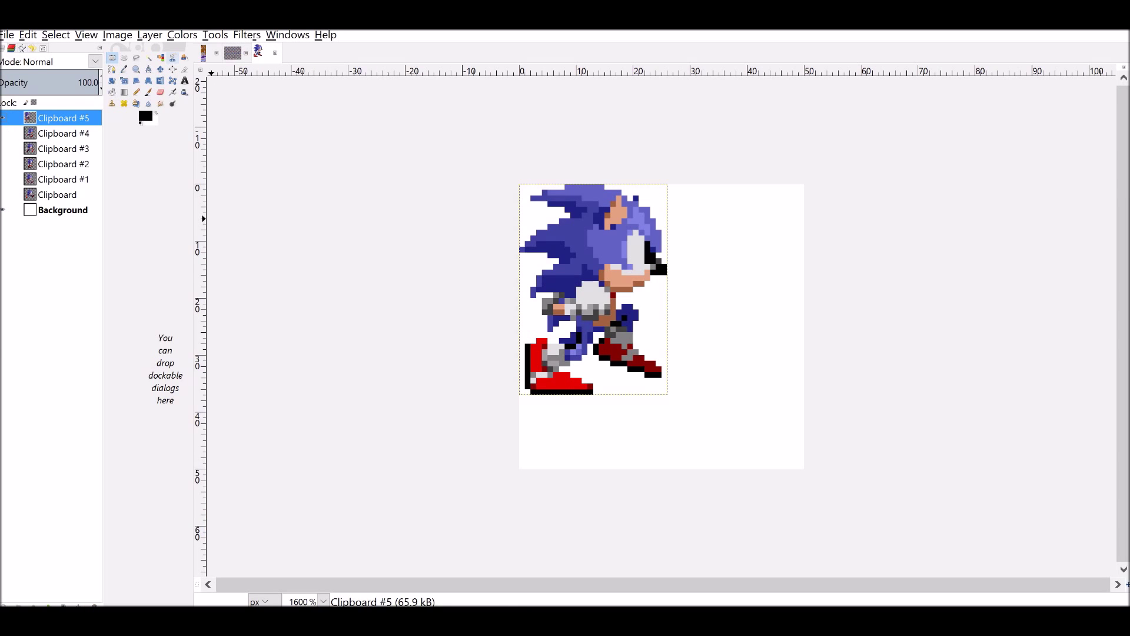
Centre the Clipboard #5 sprite layer horizontally and vertically on the canvas with the Alignment Tool
left_click(172, 69)
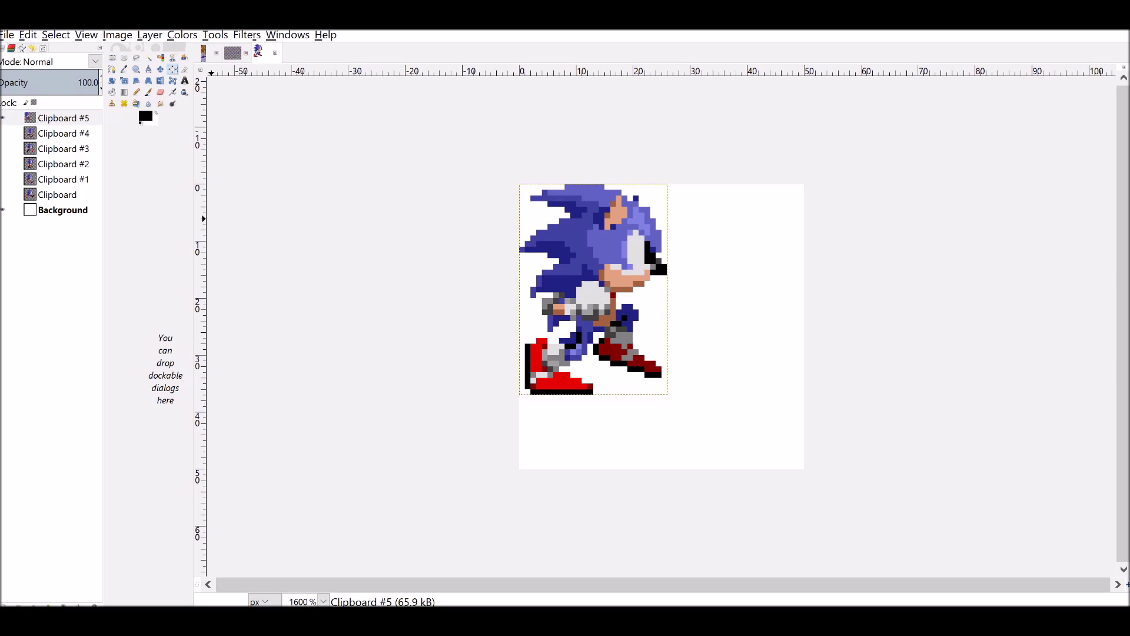
left_click(32, 48)
left_click(43, 48)
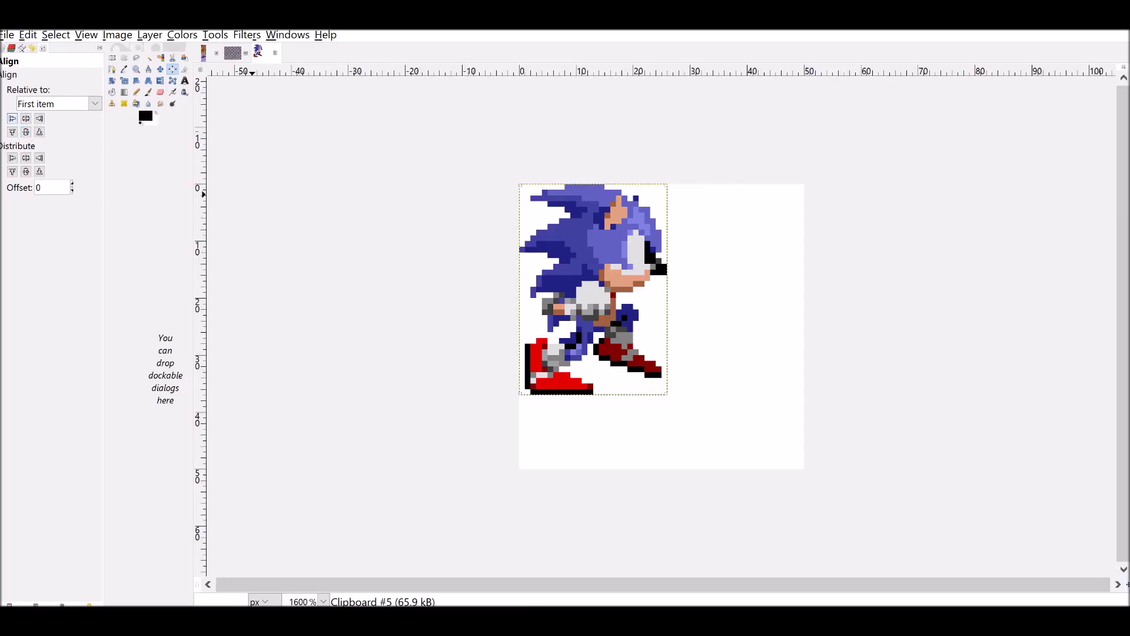
left_click(26, 118)
left_click(25, 132)
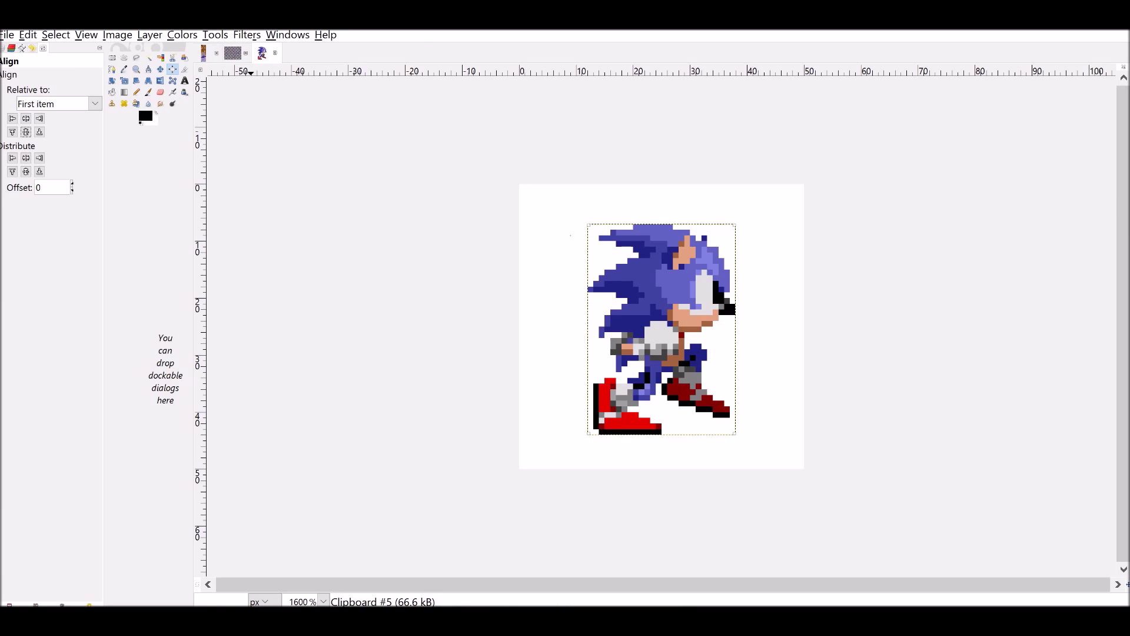
Open the animation Playback preview of the layered image, enlarge its window and play the running animation
left_click(247, 35)
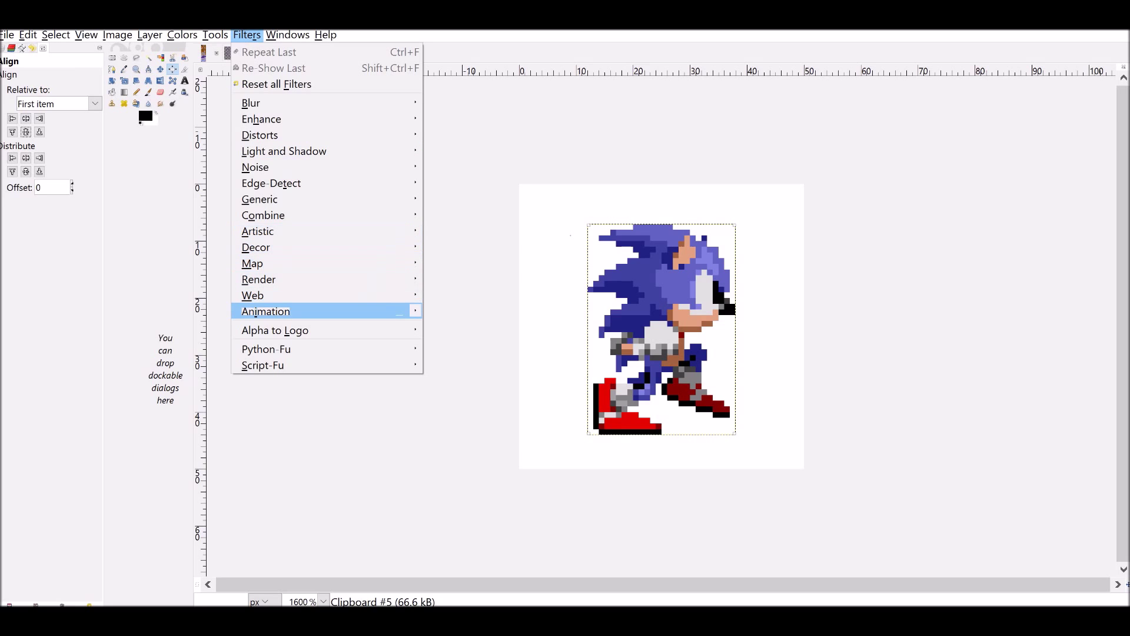
mouse_move(266, 312)
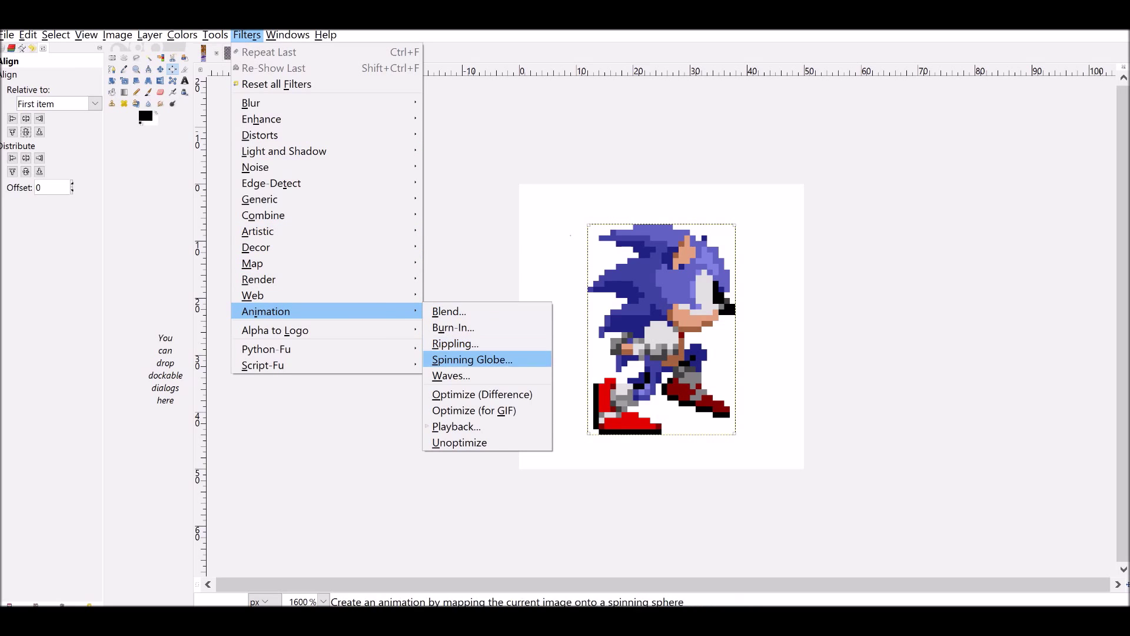
left_click(456, 426)
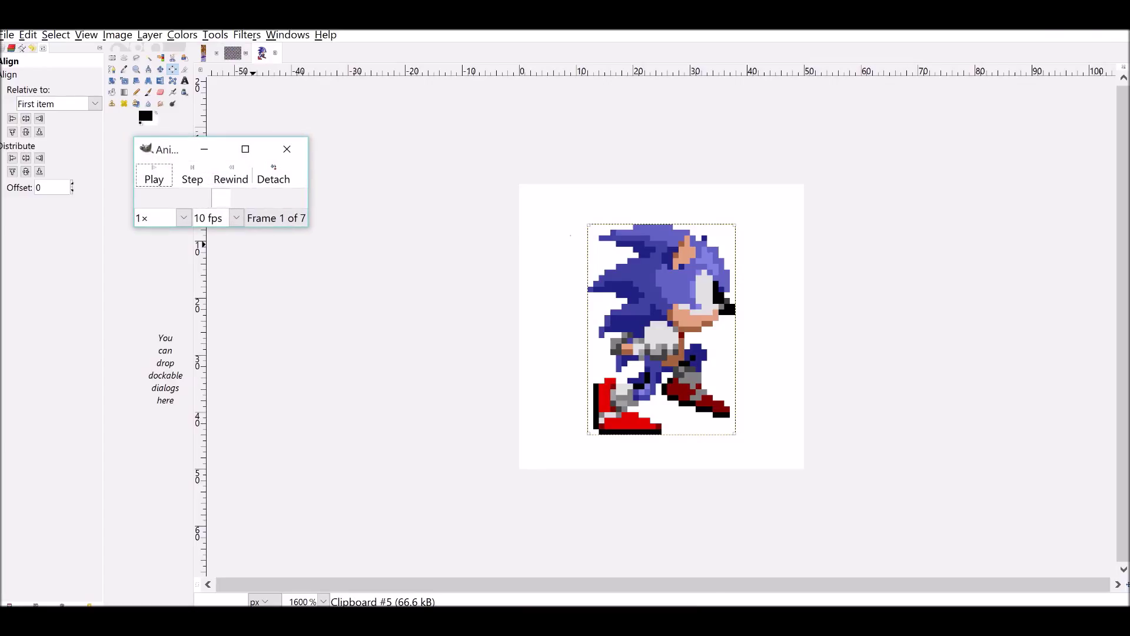
left_click_drag(176, 149, 343, 187)
left_click(411, 187)
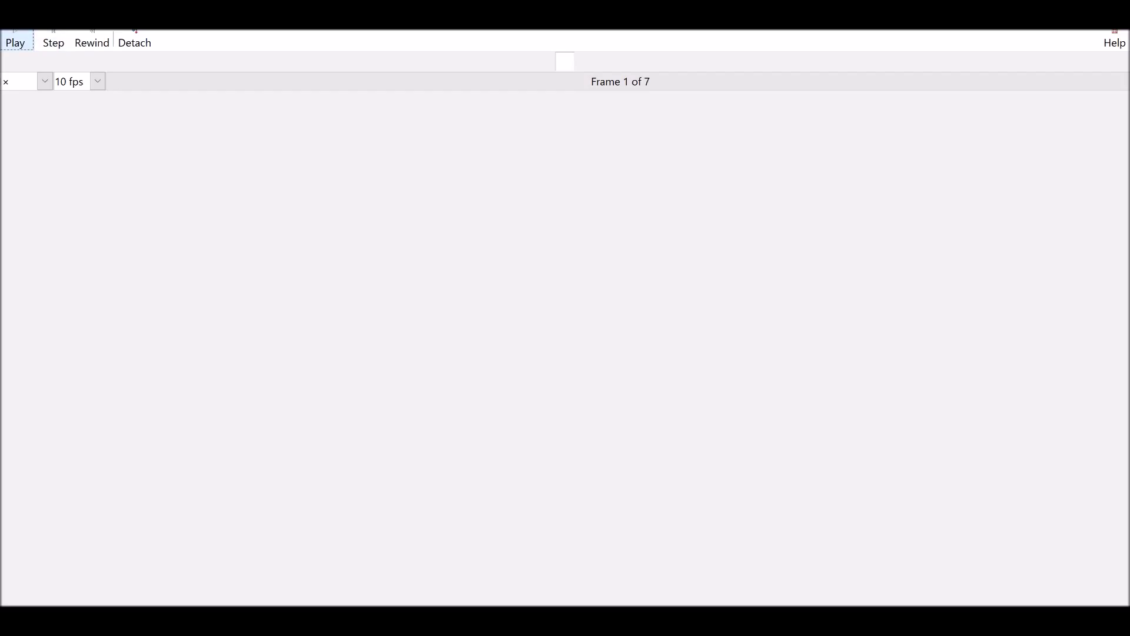
left_click(15, 41)
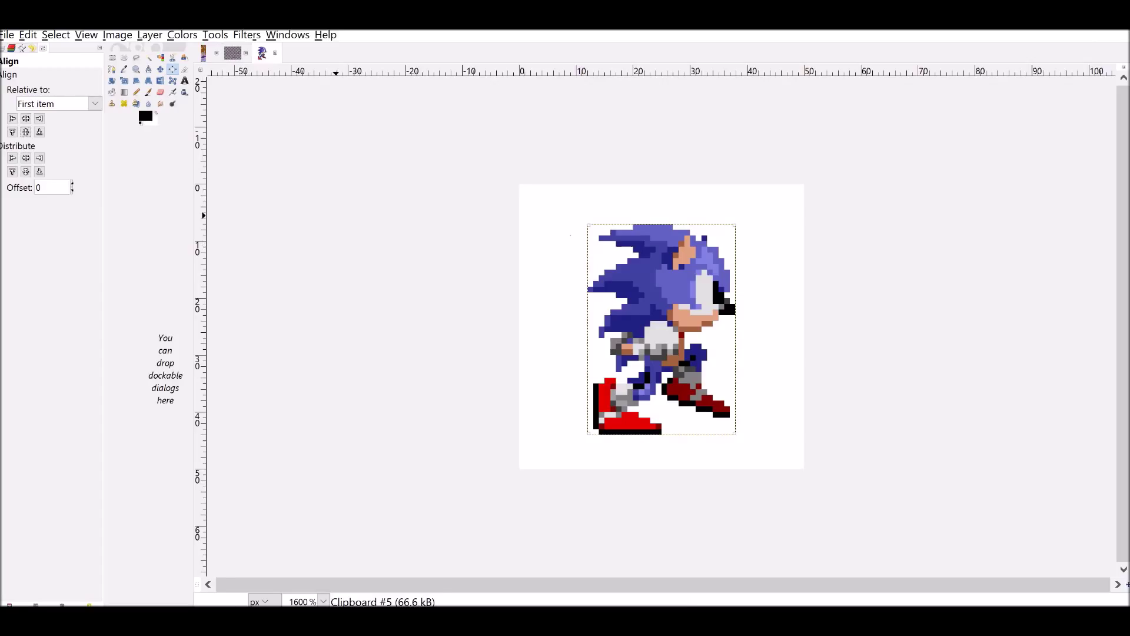
Make the hidden sprite layers from Clipboard #4 down to Clipboard visible and select the Background layer
key("ctrl+l")
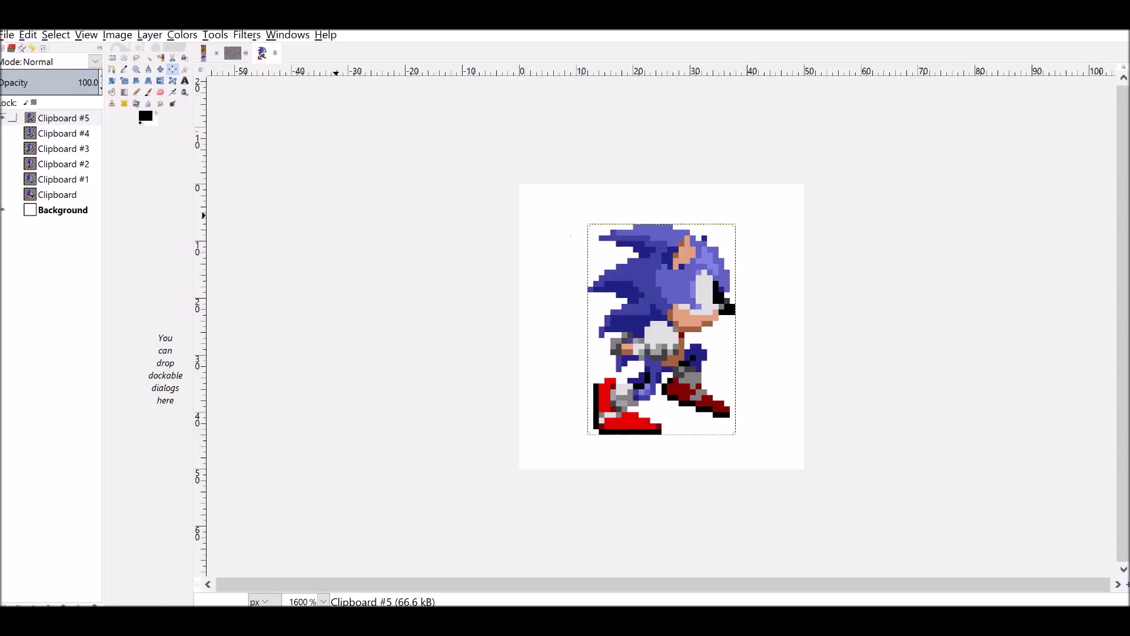
left_click(3, 133)
left_click(4, 148)
left_click(3, 164)
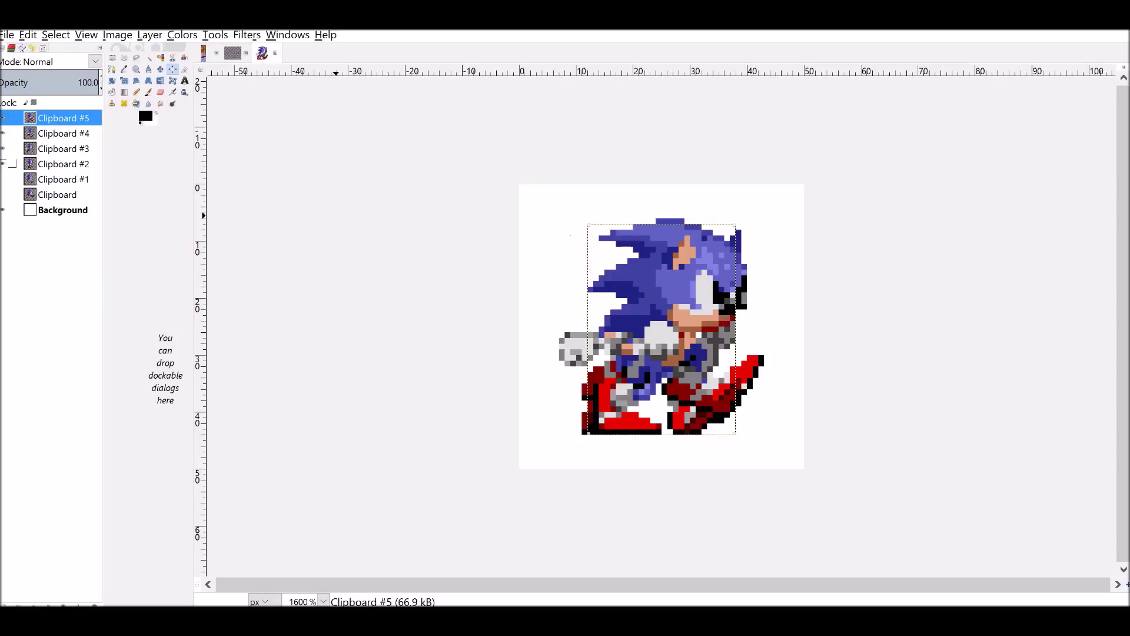
left_click(3, 179)
left_click(4, 195)
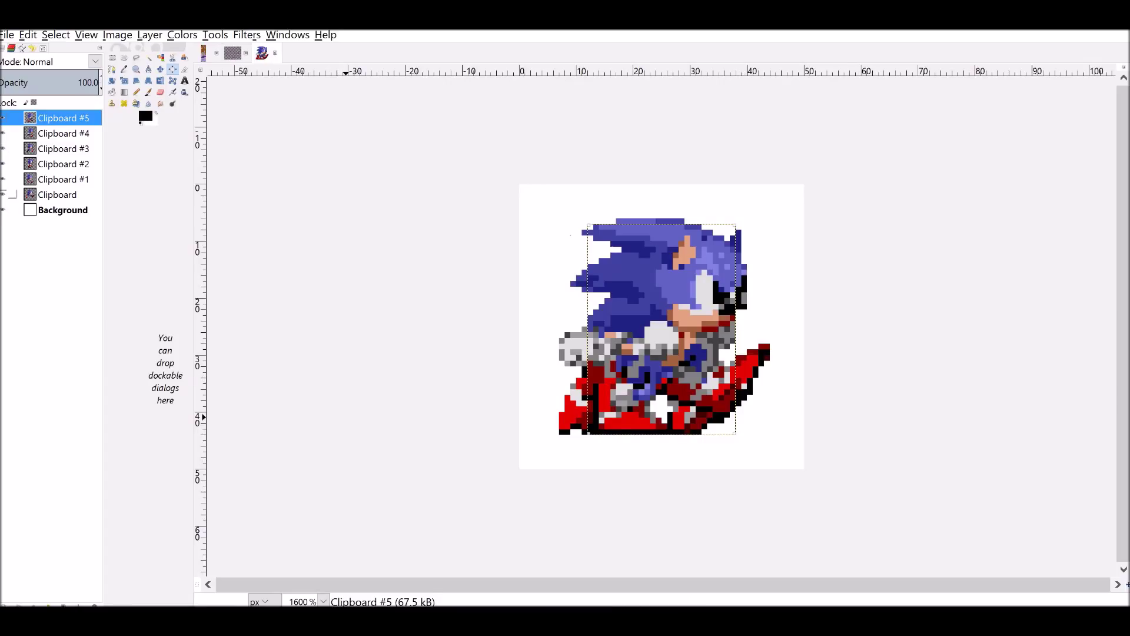
left_click(11, 210)
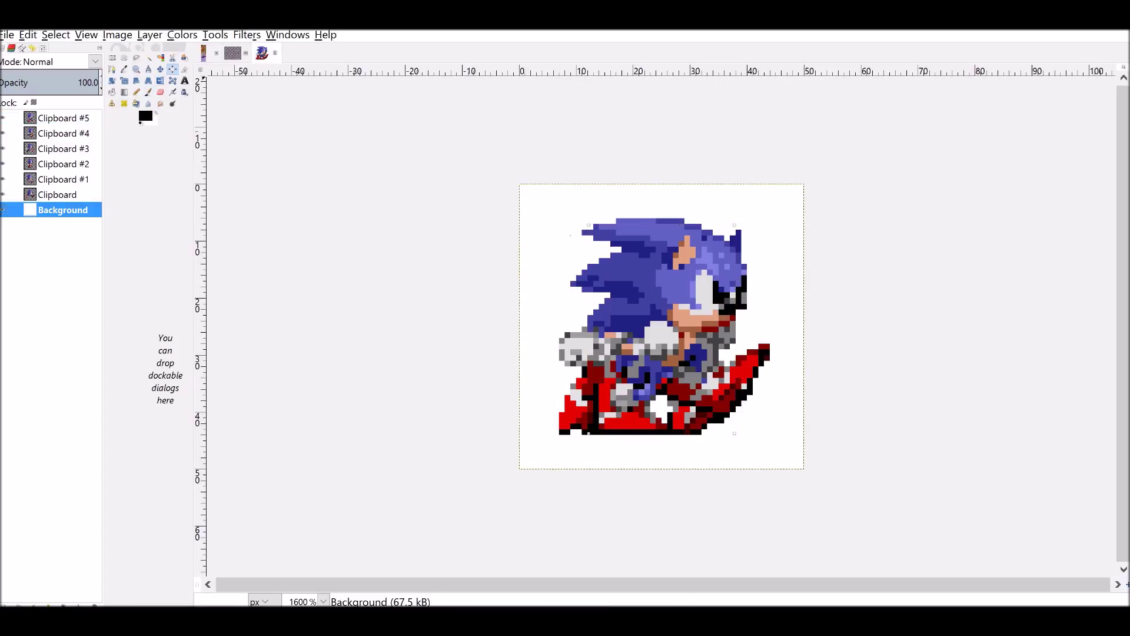
Switch to greenhillzone.png, select the first scenery tile beside the credits block with Rectangle Select, and copy it
left_click(203, 53)
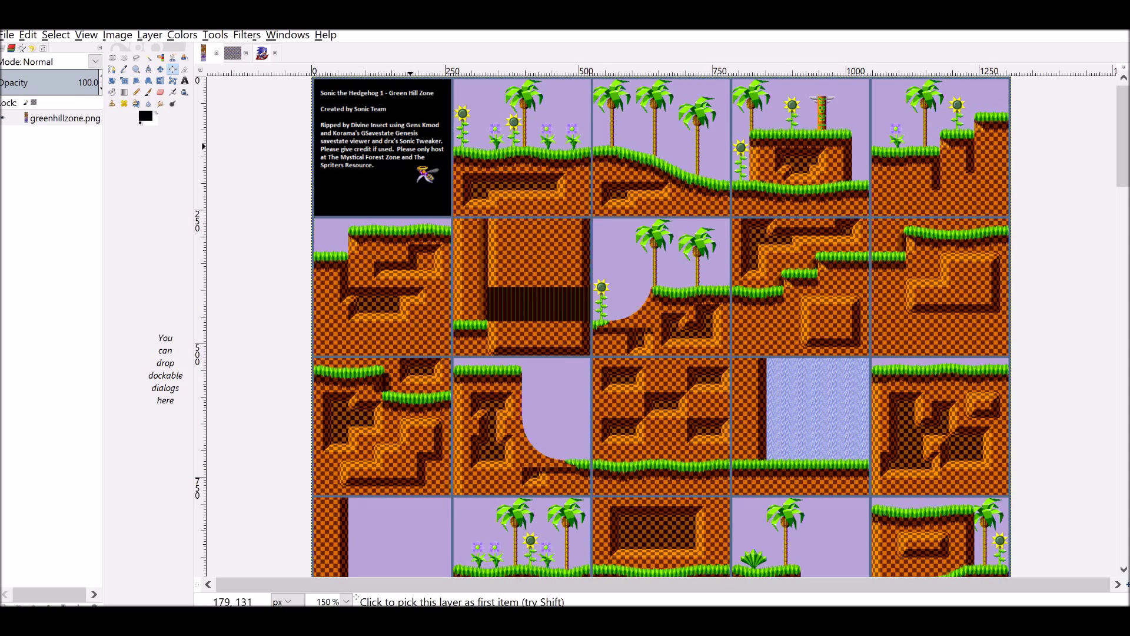
left_click(112, 58)
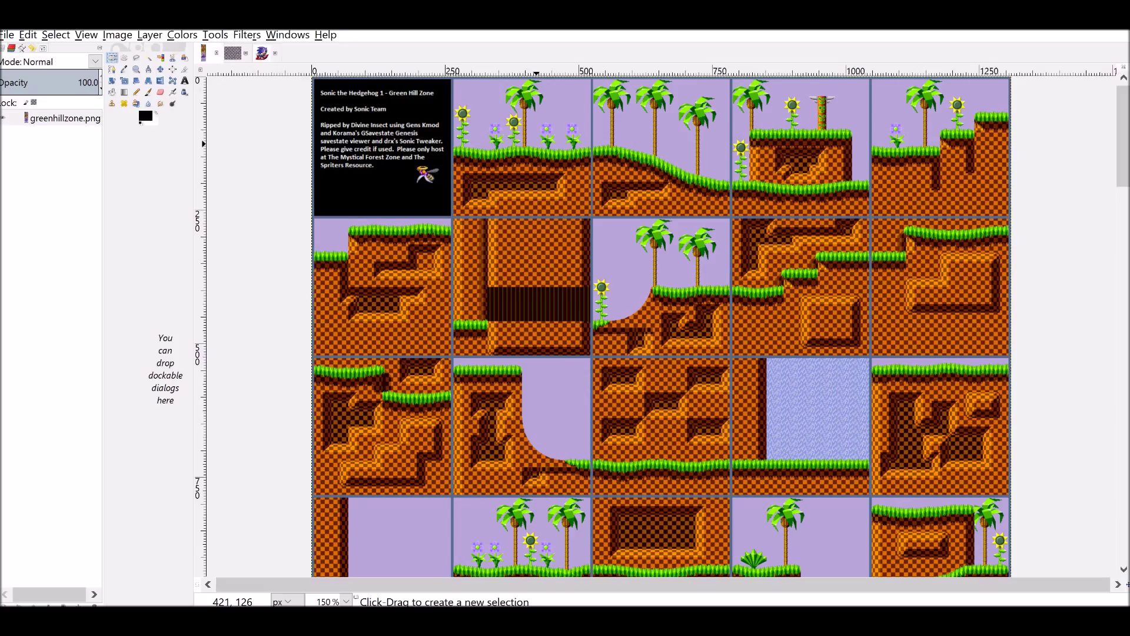
scroll(536, 143, "up", 2)
scroll(536, 144, "up", 4)
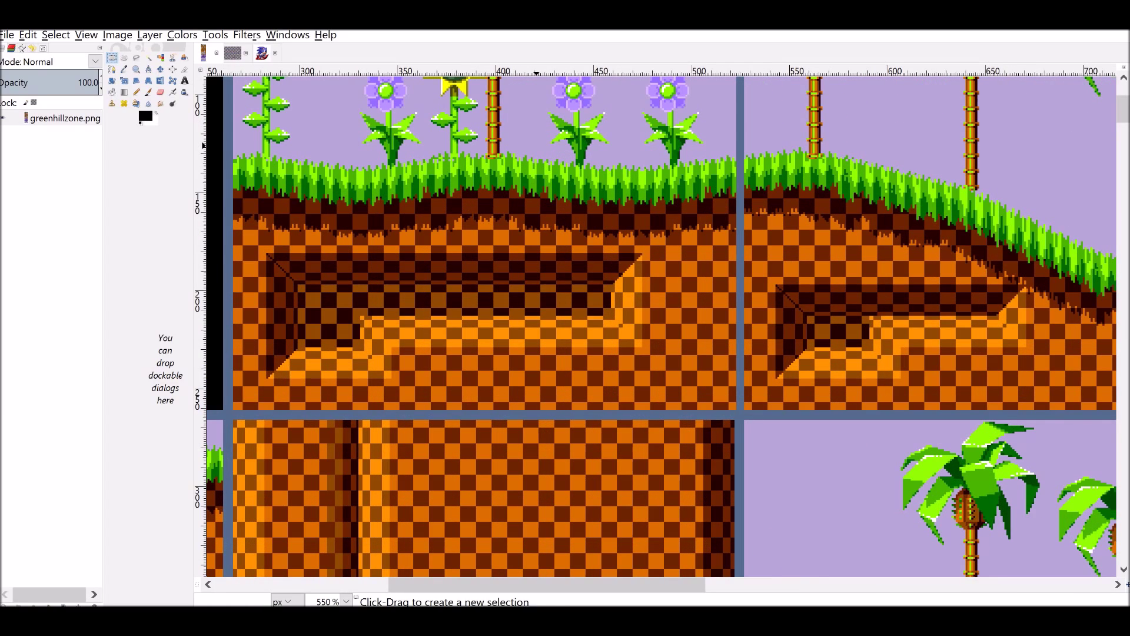
scroll(536, 144, "up", 5)
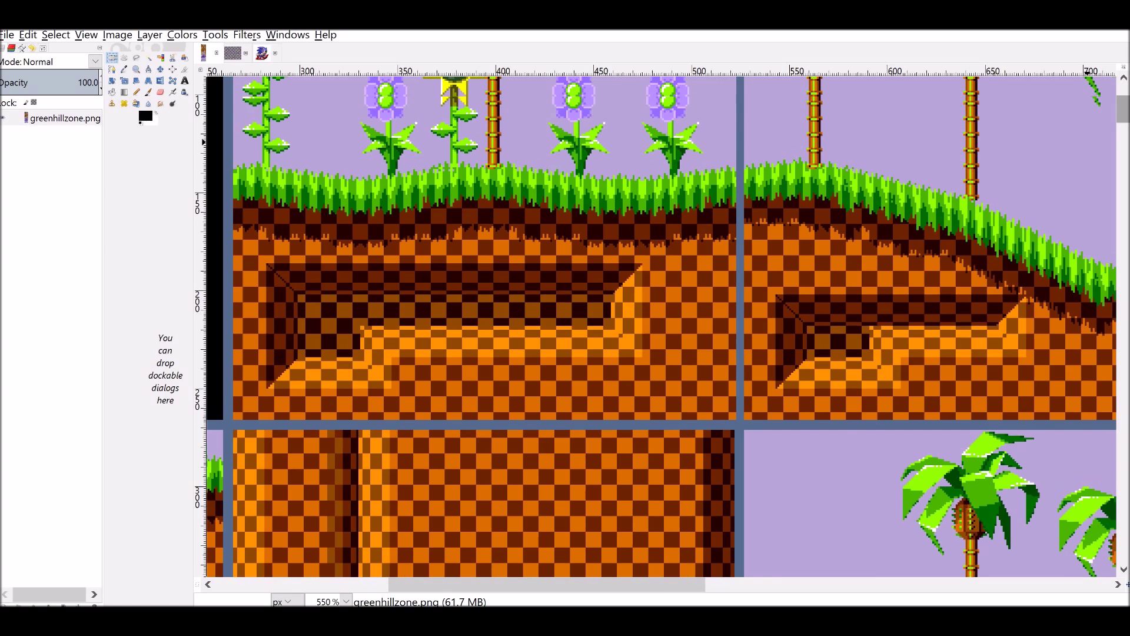
scroll(1087, 320, "down", 1)
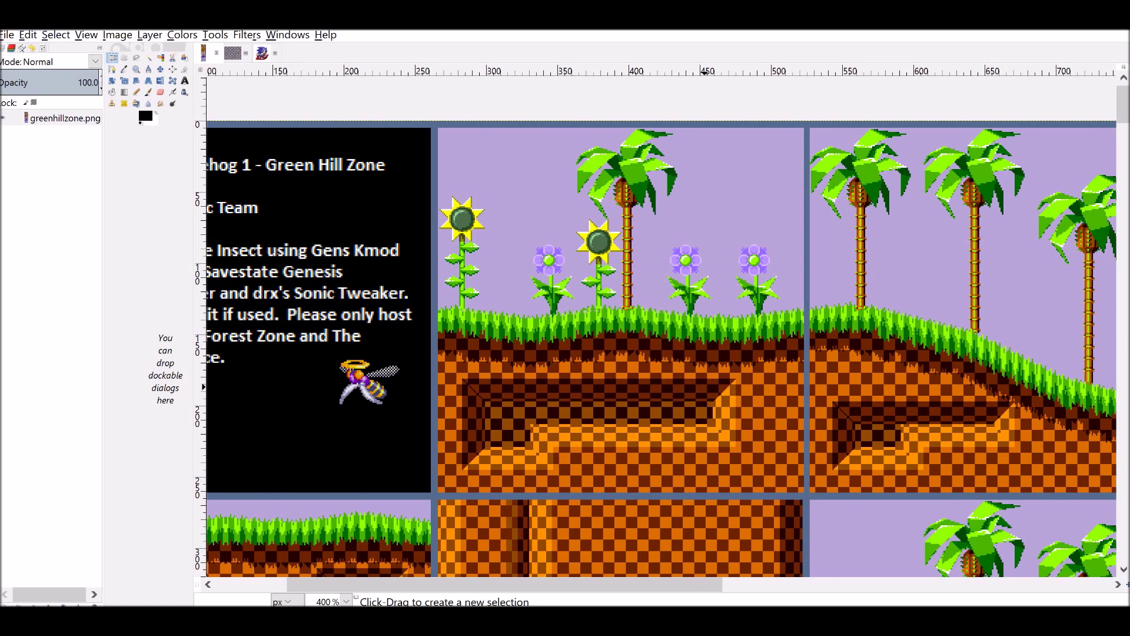
left_click(439, 130)
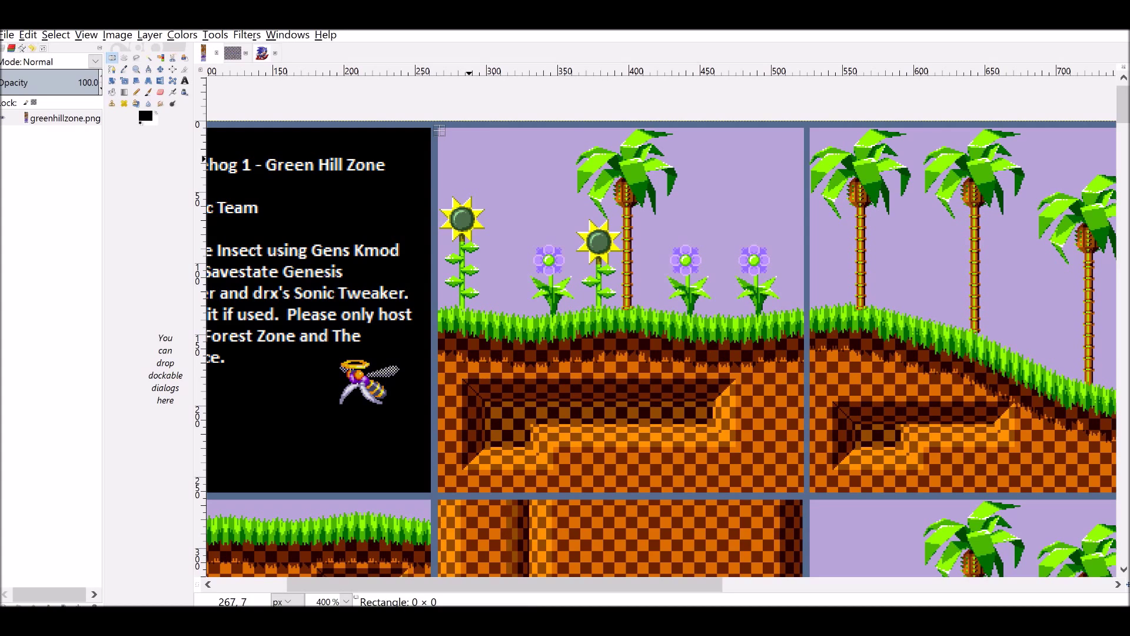
left_click_drag(439, 130, 801, 490)
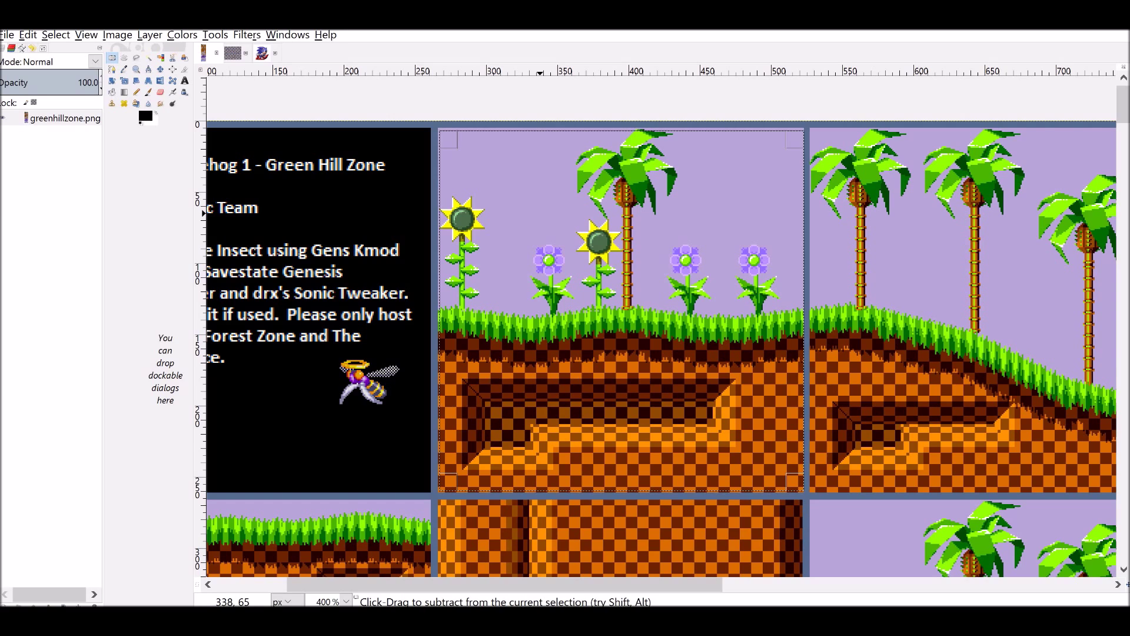
key("ctrl+c")
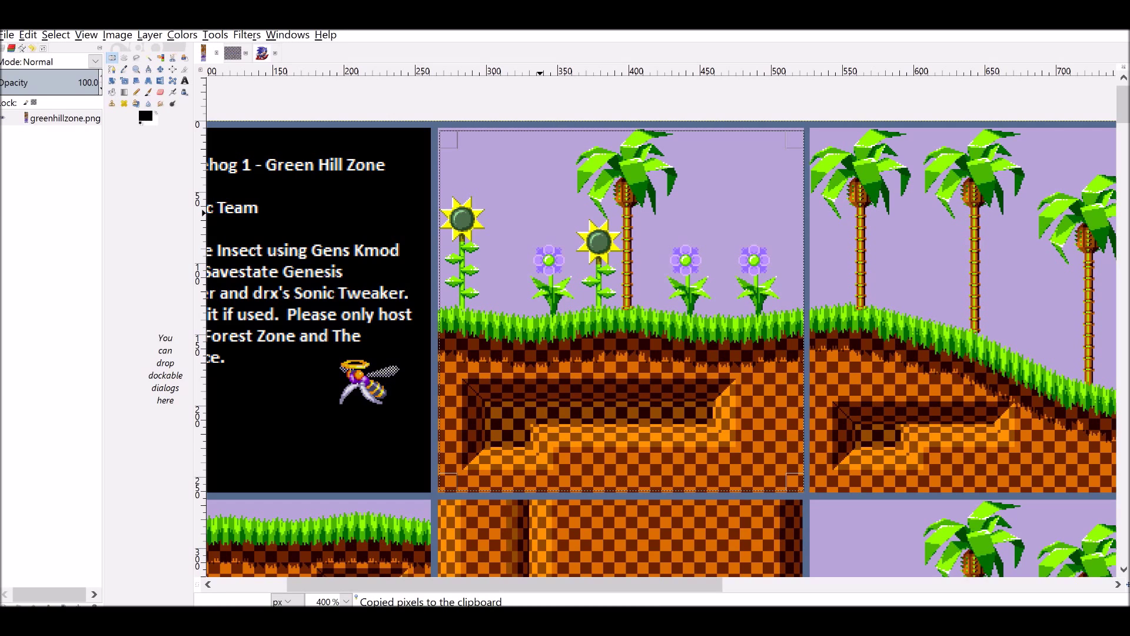
Return to the Sonic image and paste the copied tile as a new layer directly above the Background layer
left_click(262, 53)
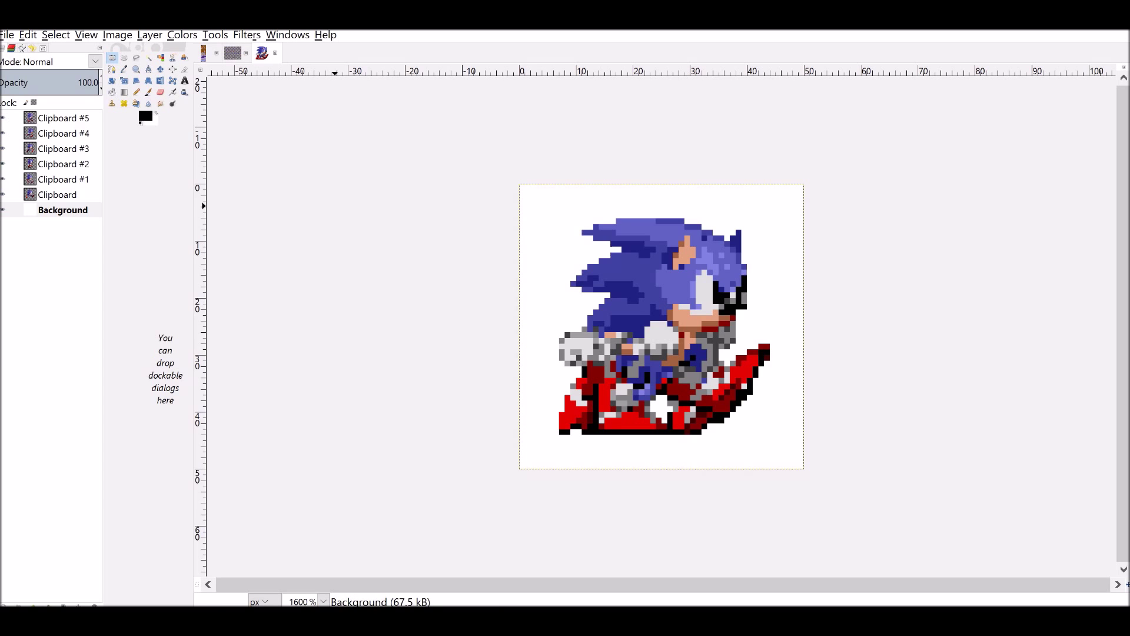
left_click(28, 35)
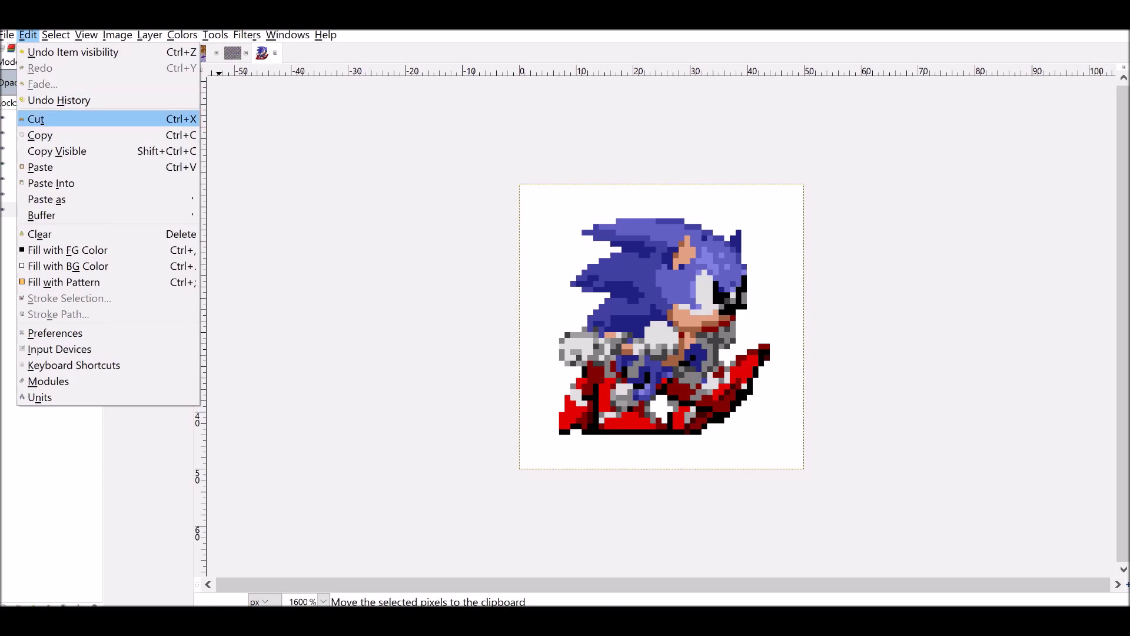
key("Up")
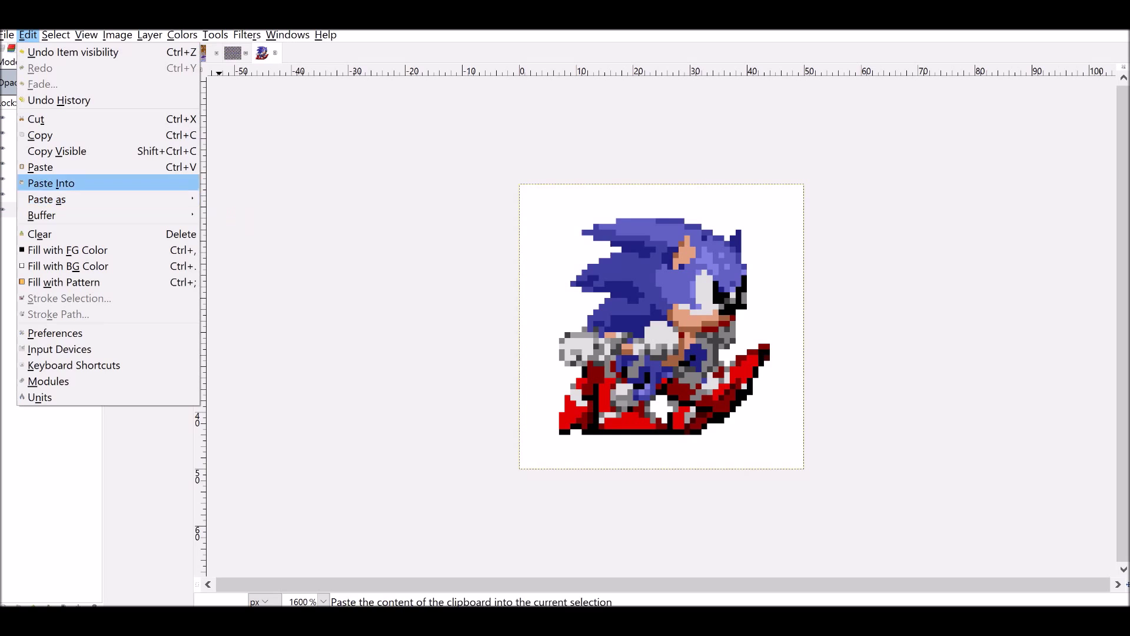
key("Down")
key("Right")
key("Down")
key("Return")
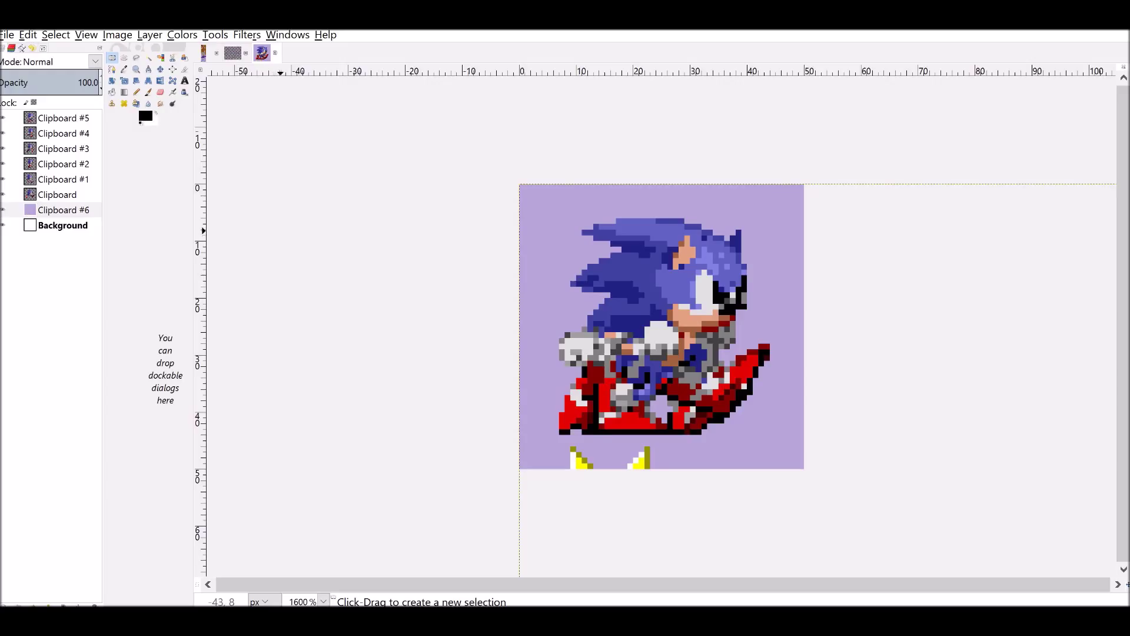
Scale the pasted Green Hill Zone tile layer to 50 × 50 px with the Scale tool
key("minus")
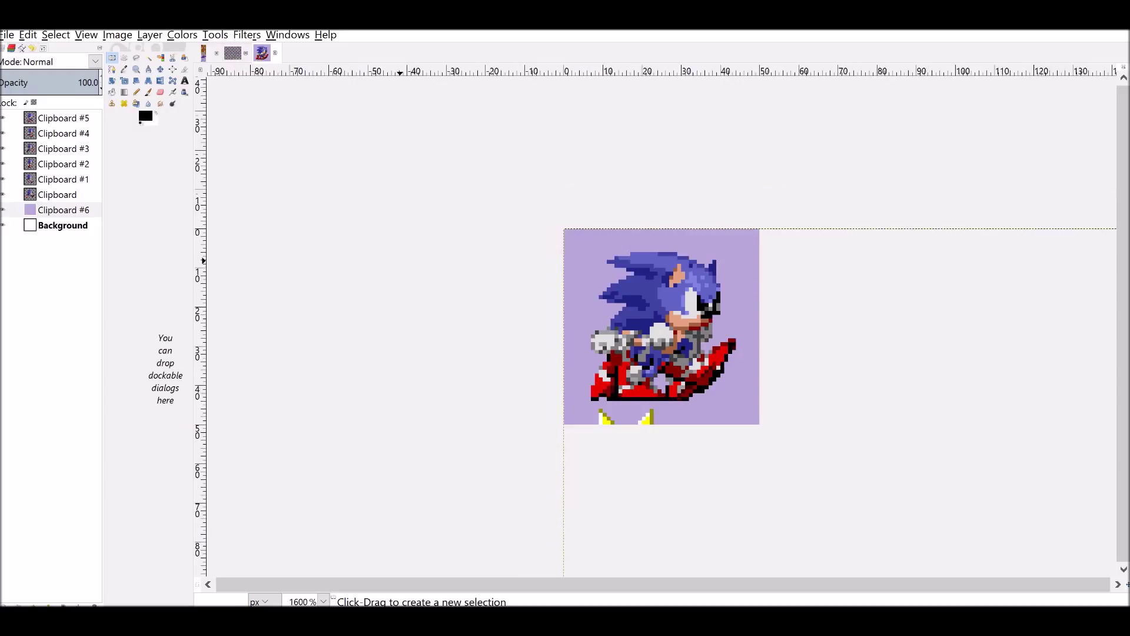
key("minus")
key("minus")
key("minus")
key("minus")
key("minus")
key("minus")
key("minus")
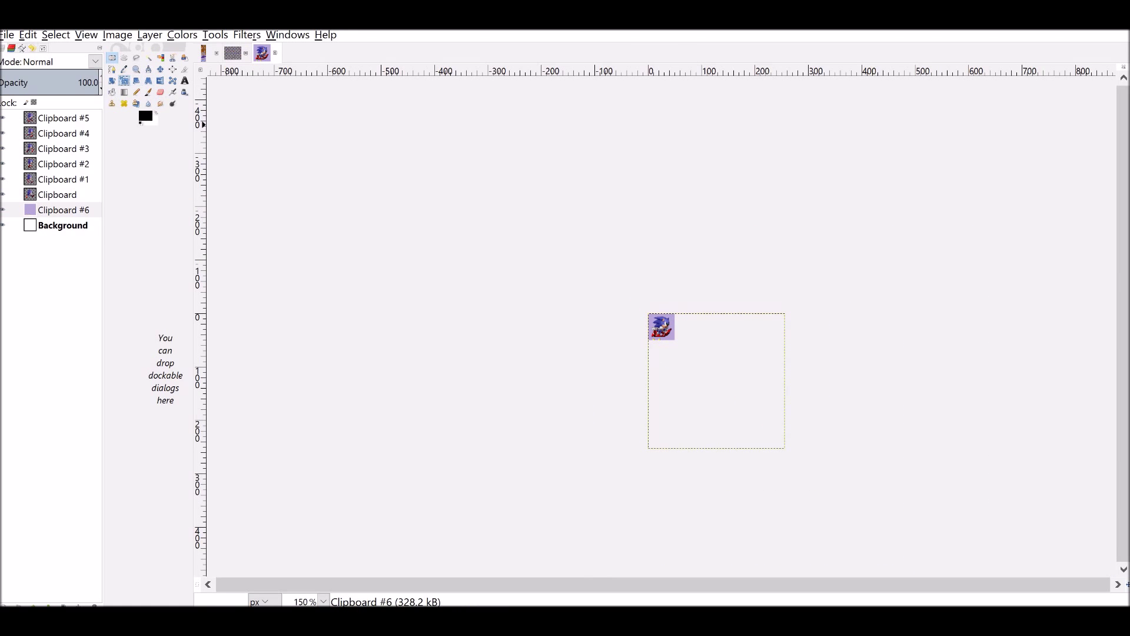
left_click(124, 81)
left_click(694, 383)
left_click(785, 450)
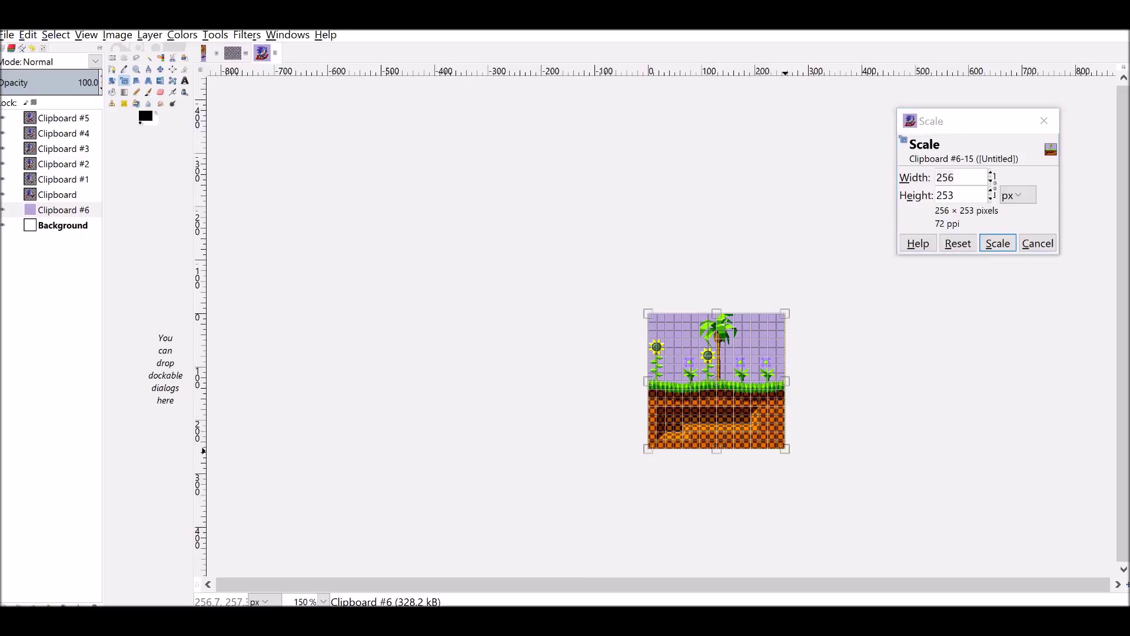
left_click_drag(786, 451, 675, 339)
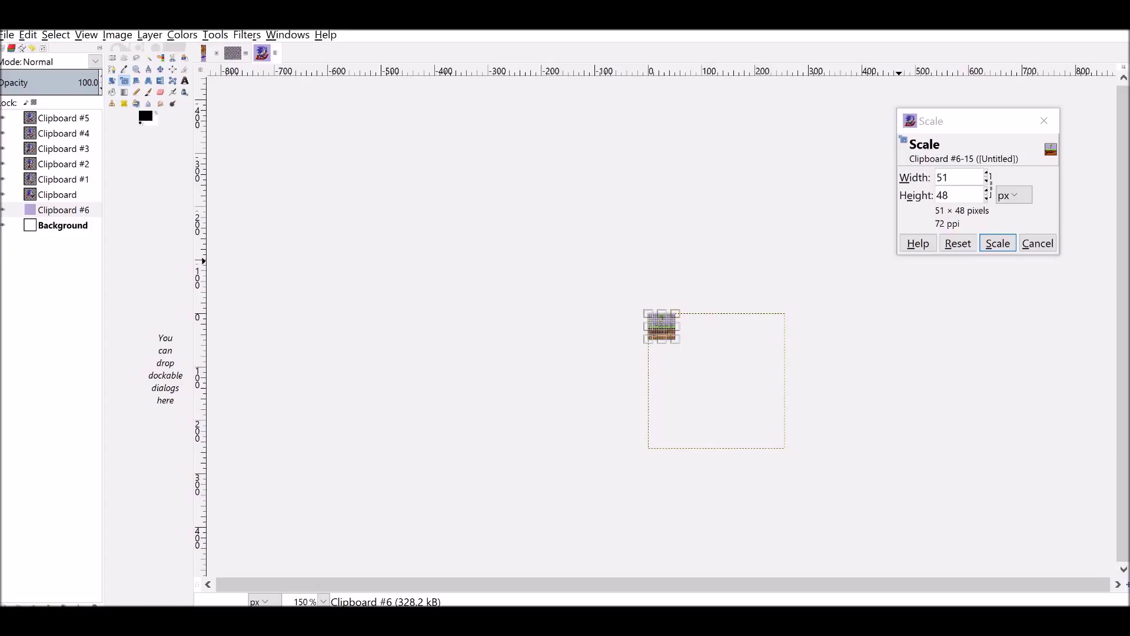
left_click(953, 177)
type("0")
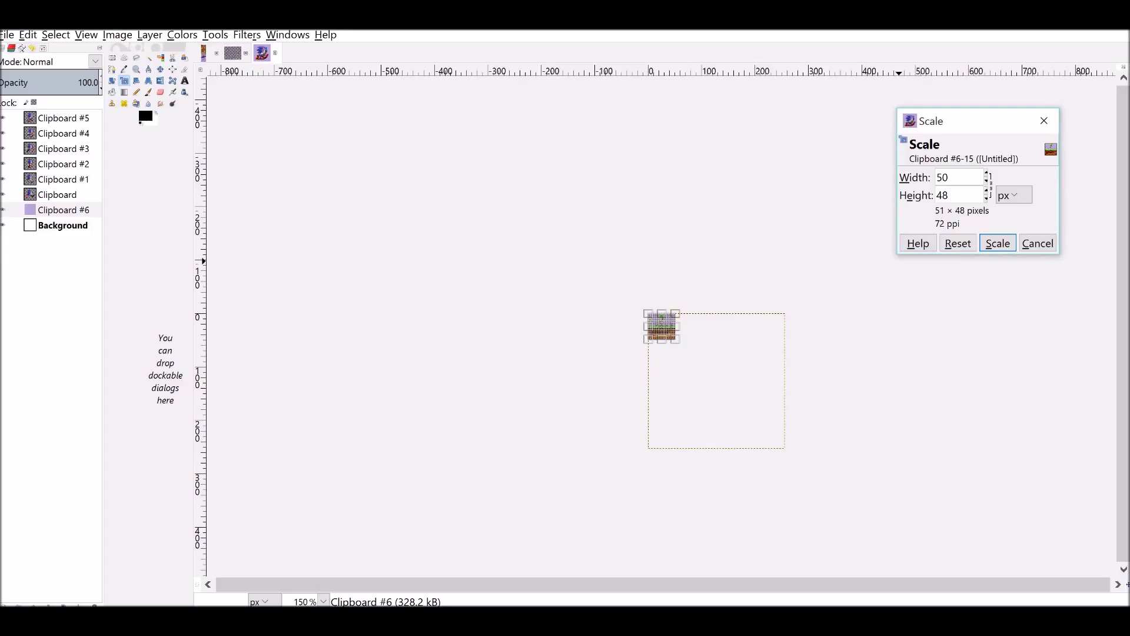
key("Tab")
key("Tab")
type("50")
key("Return")
key("plus")
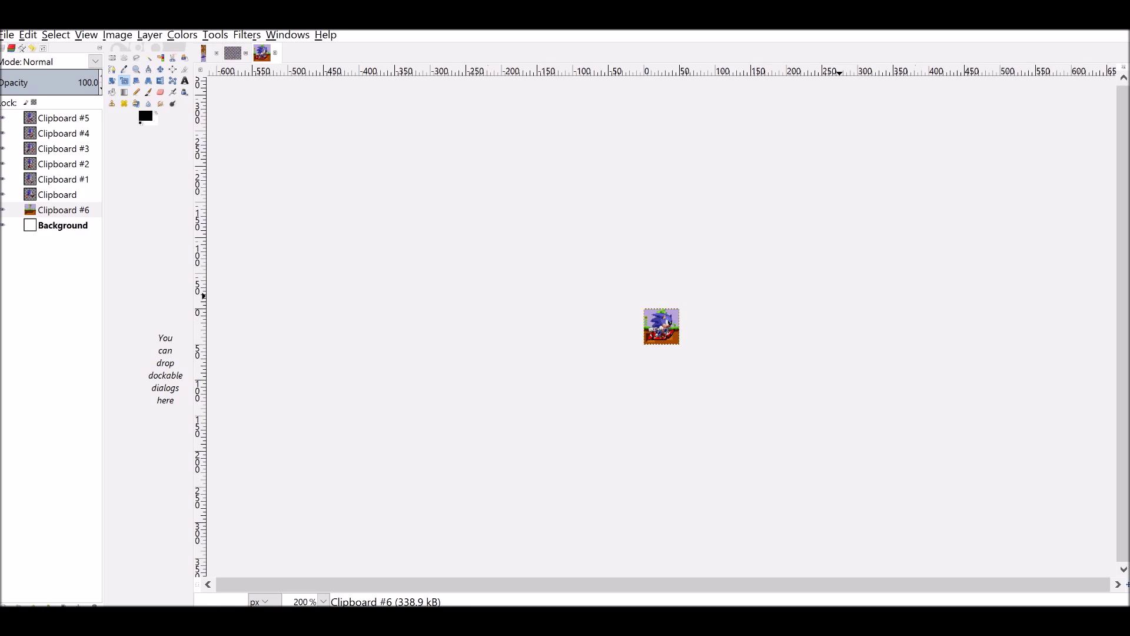
key("plus")
key("plus")
key("plus")
key("plus")
key("plus")
key("plus")
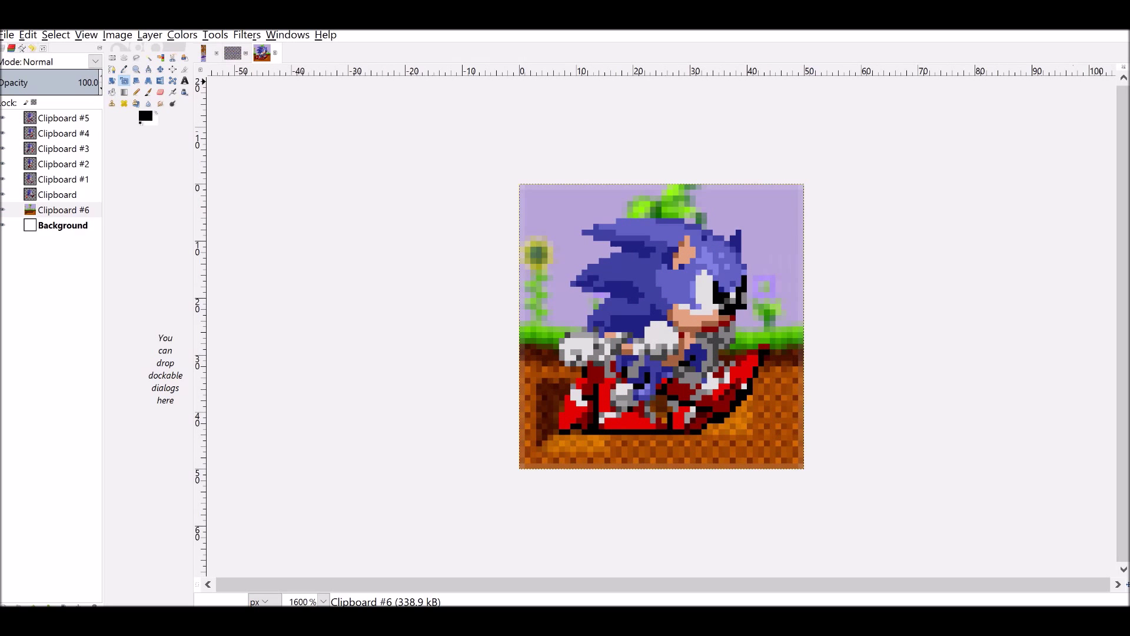
key("plus")
key("minus")
Delete the Clipboard #6 layer containing the Green Hill Zone tile
left_click(40, 210)
right_click(40, 210)
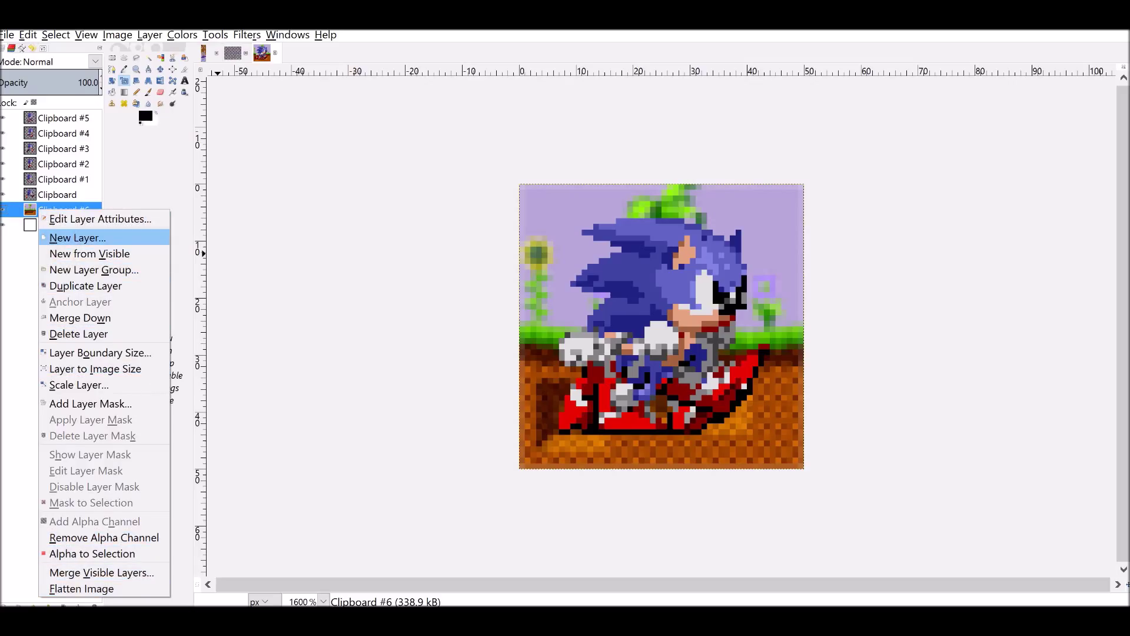
left_click(78, 333)
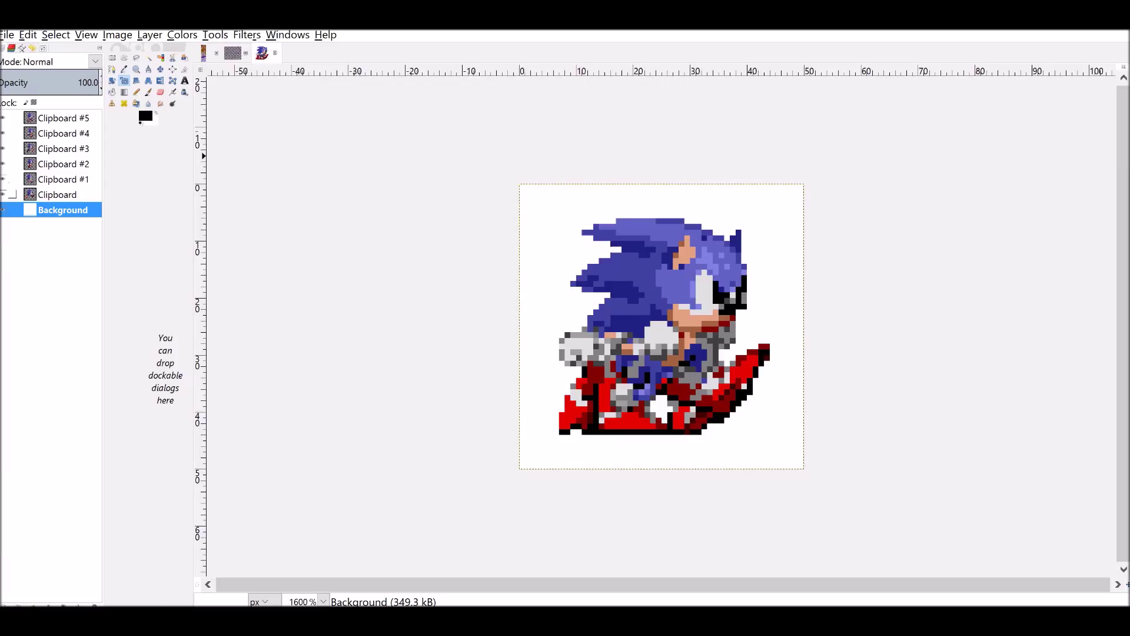
right_click(48, 209)
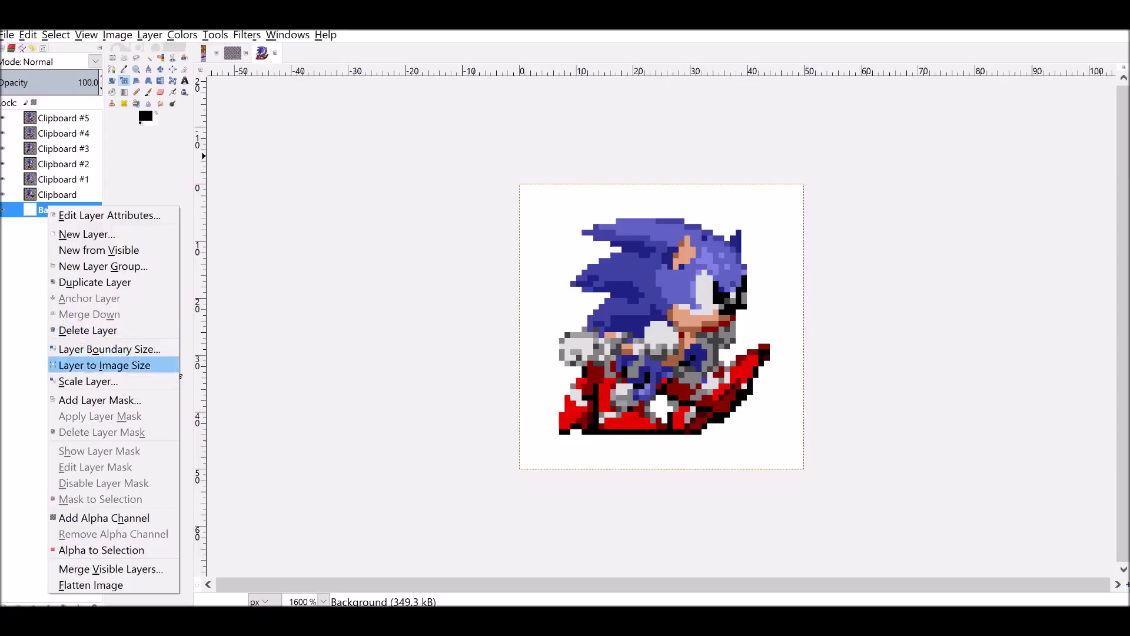
key("Escape")
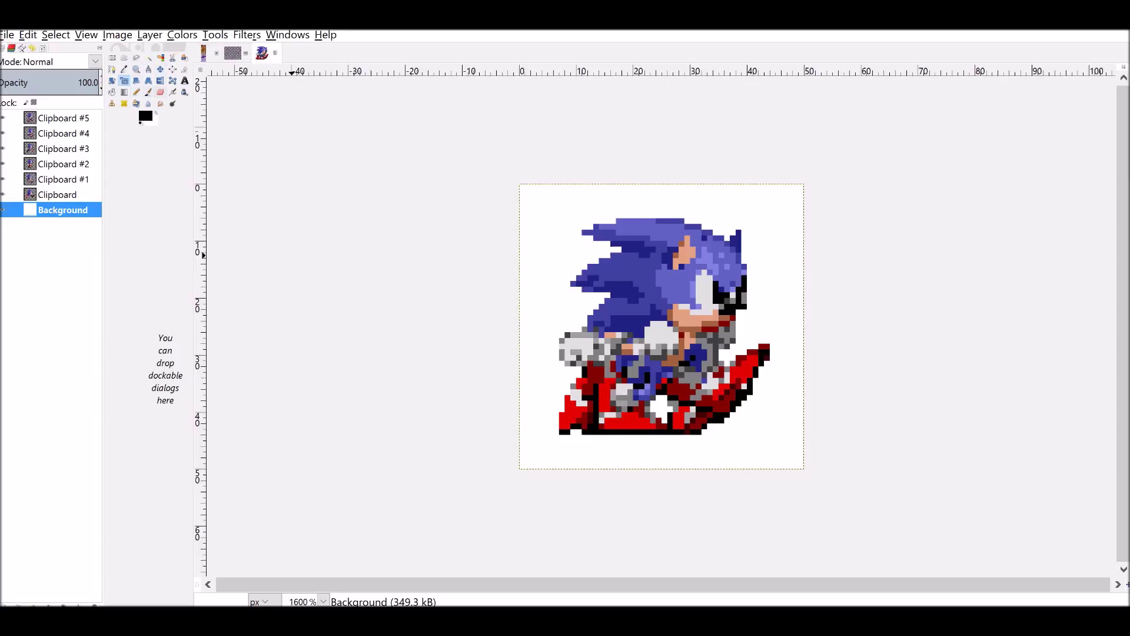
Set the foreground colour to bright pure green and fill the Background layer with it using Bucket Fill
left_click(145, 115)
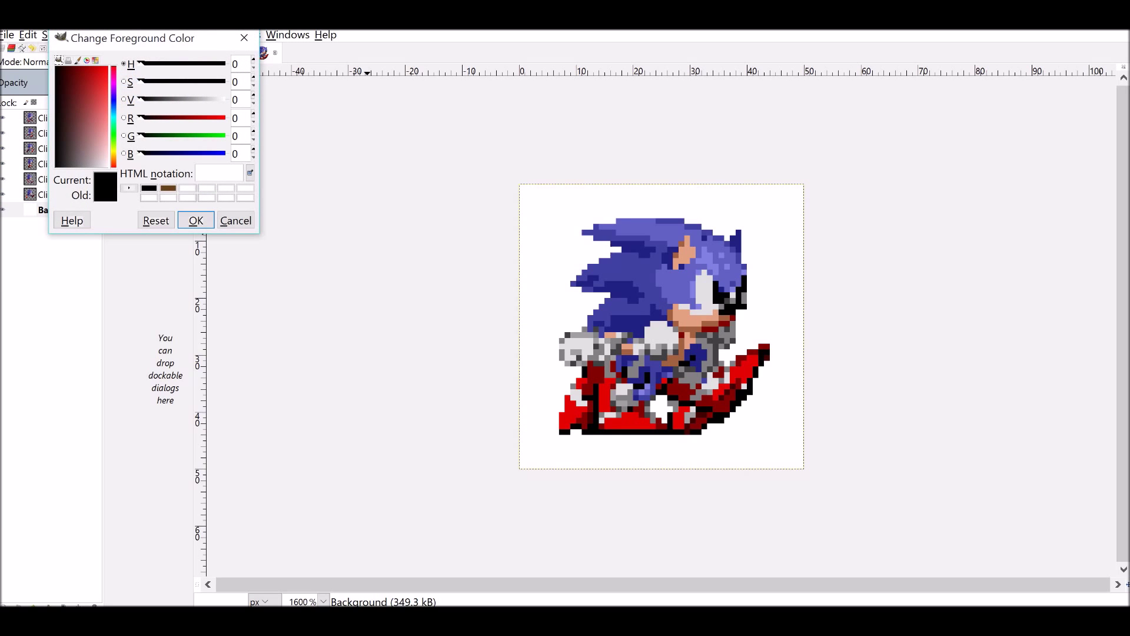
left_click_drag(141, 118, 225, 118)
left_click_drag(142, 63, 202, 63)
mouse_move(100, 77)
left_mouse_down()
mouse_move(107, 66)
mouse_move(86, 89)
left_mouse_up()
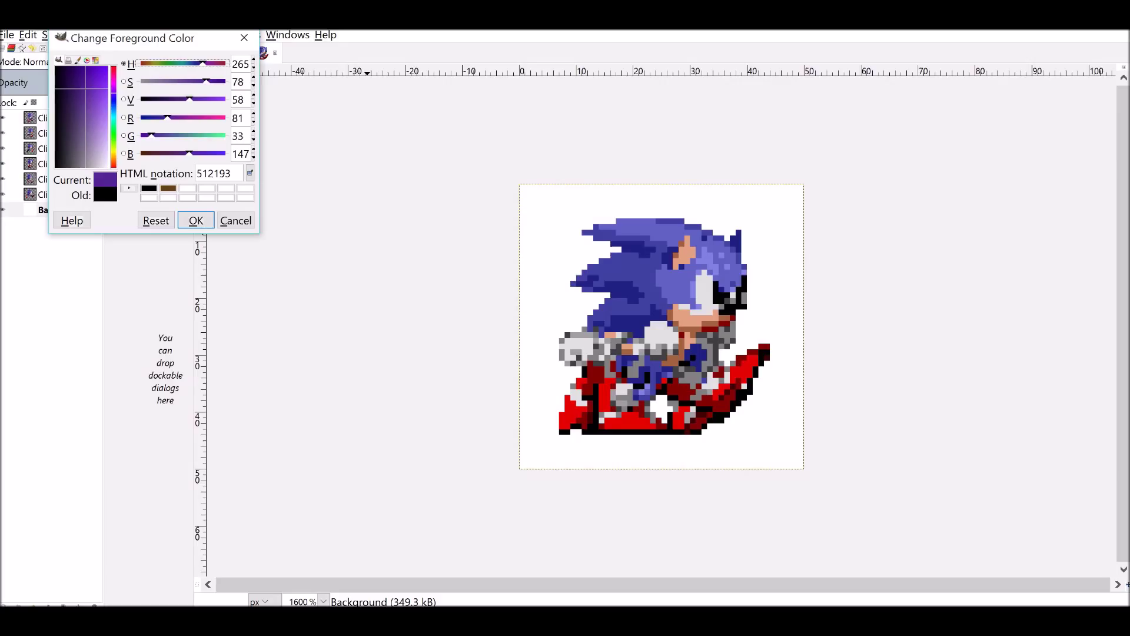
left_click_drag(203, 62, 168, 63)
left_click_drag(86, 89, 108, 65)
left_click(196, 220)
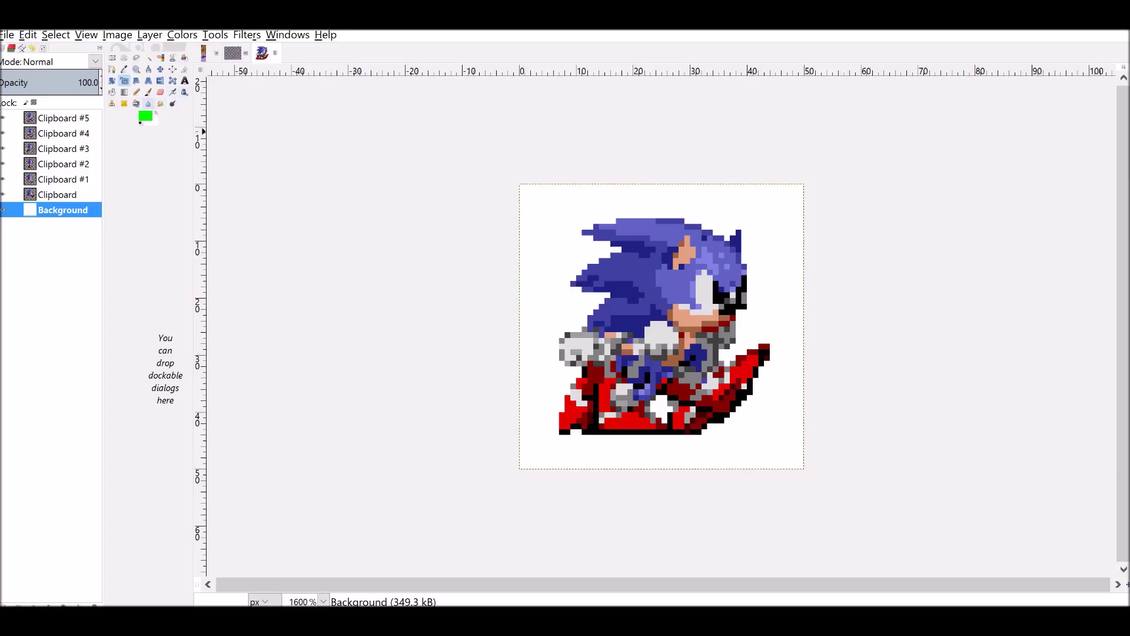
left_click(112, 92)
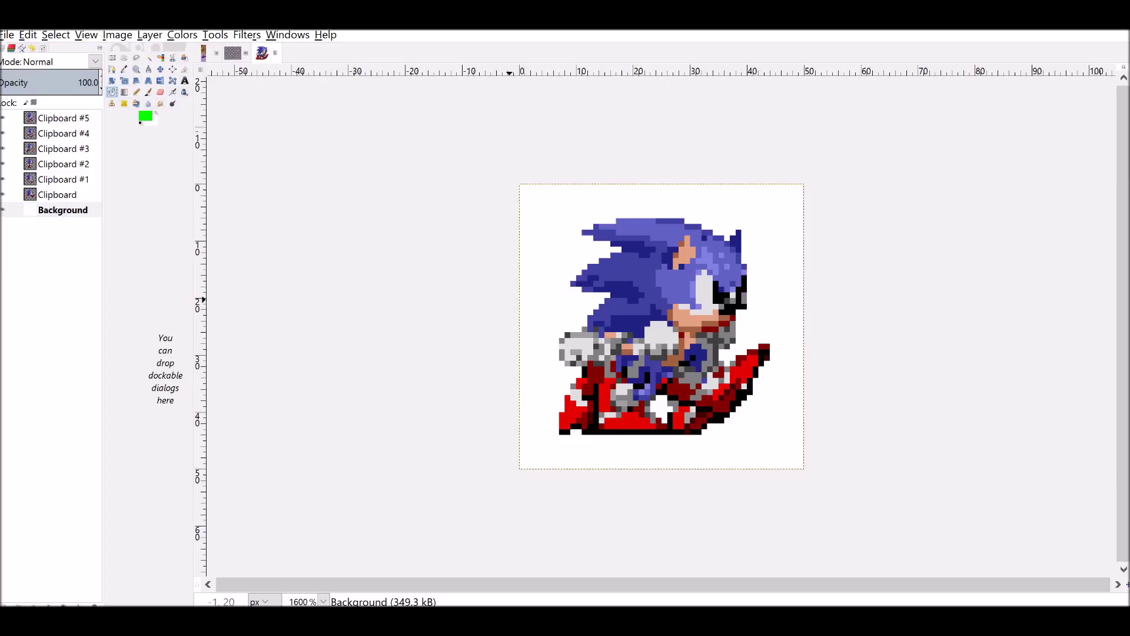
left_click(528, 285)
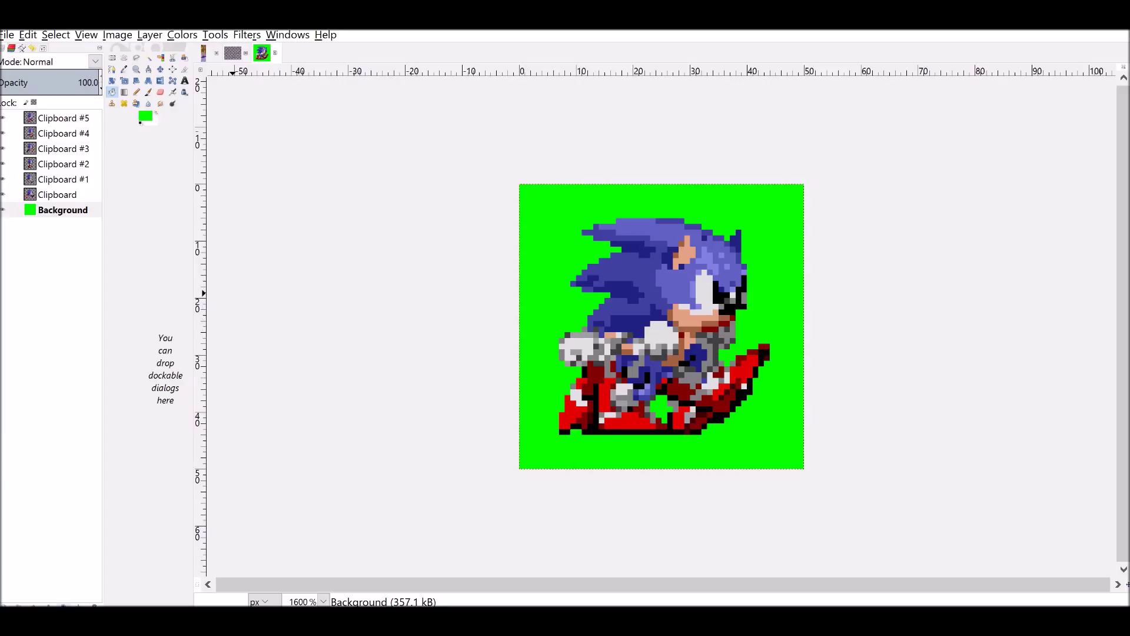
Duplicate the green Background layer five times and place one copy directly beneath each sprite layer from Clipboard #1 to Clipboard #5
key("shift+ctrl+d")
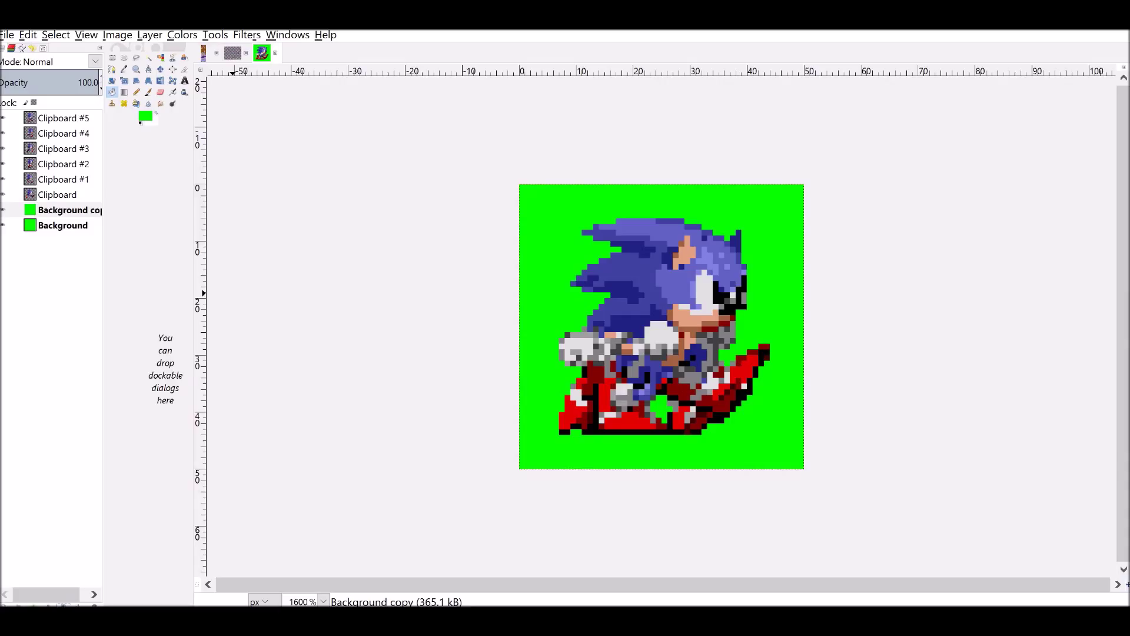
left_click(33, 604)
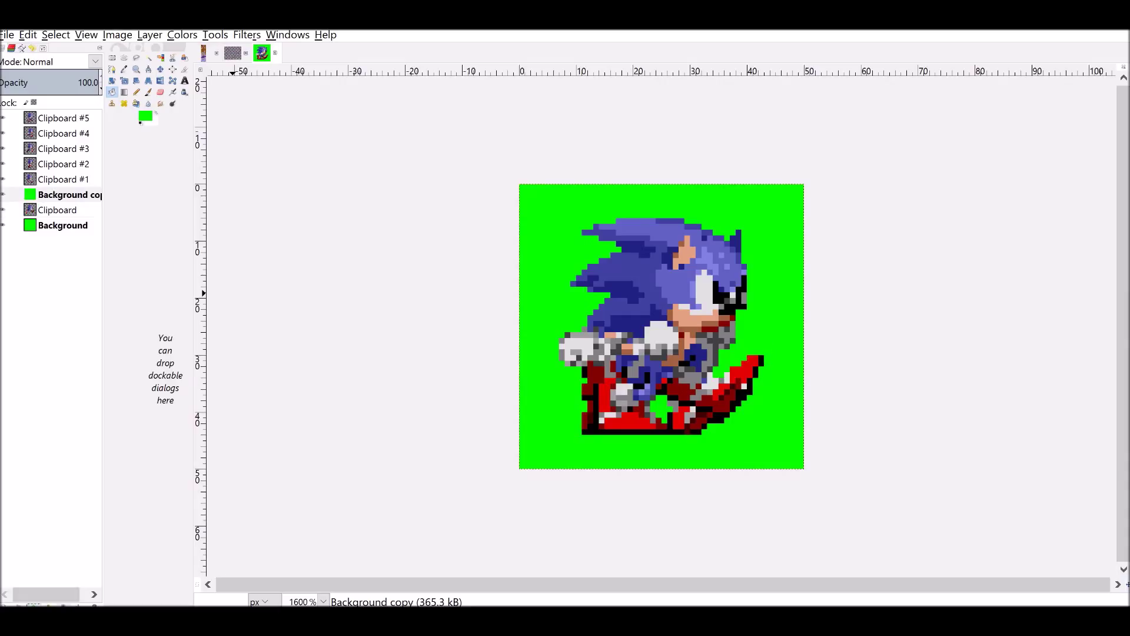
key("shift+ctrl+d")
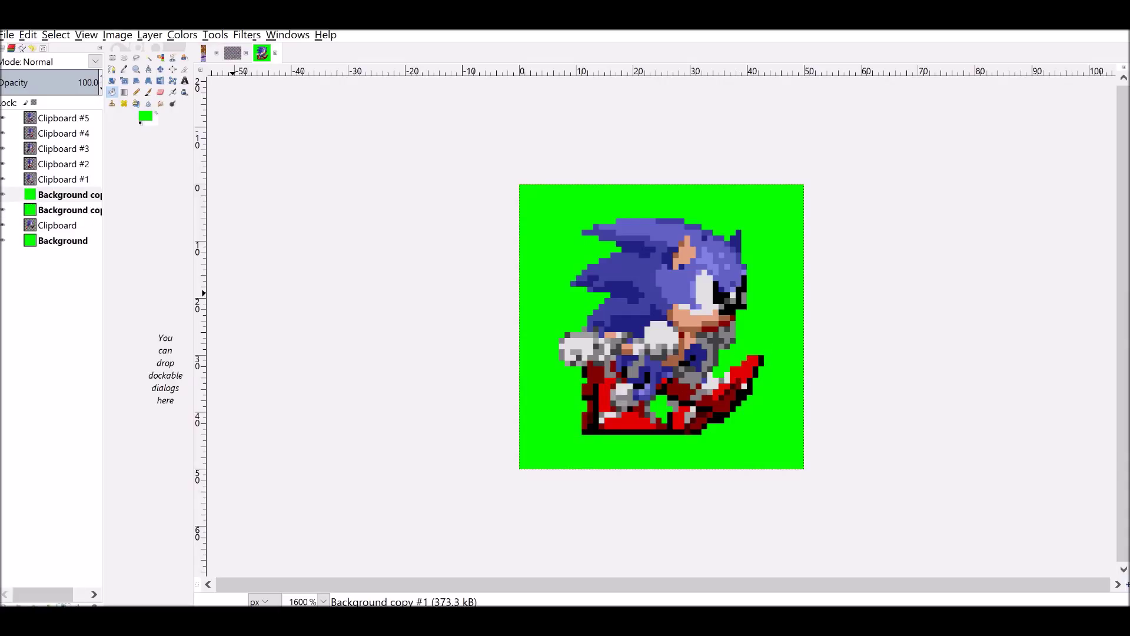
left_click(35, 605)
left_click(64, 605)
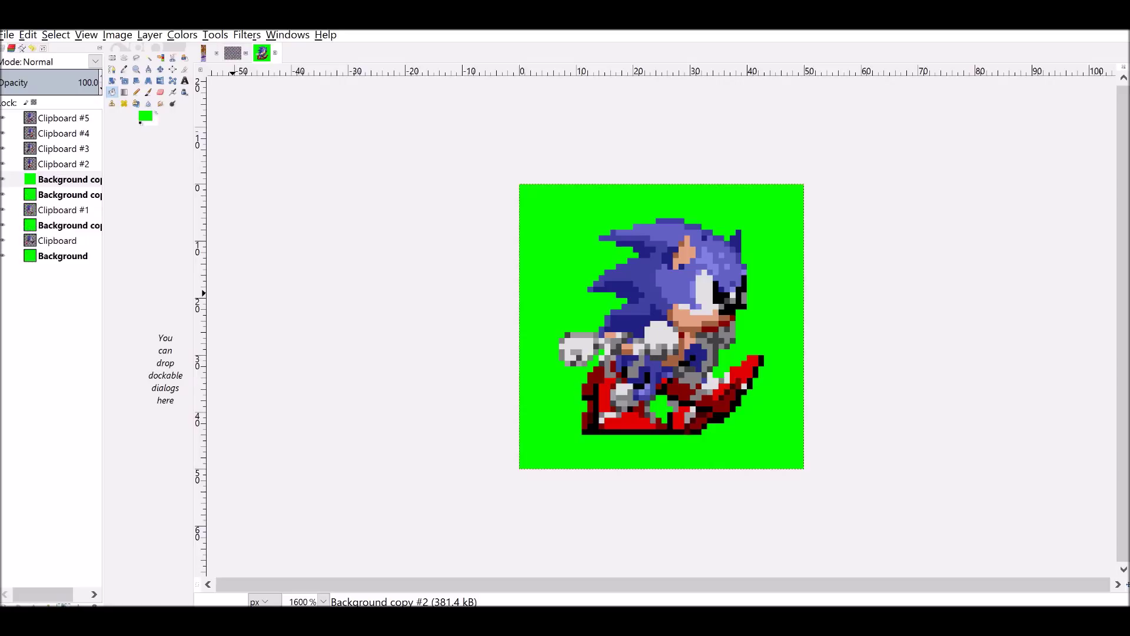
key("shift+Page_Up")
key("shift+ctrl+d")
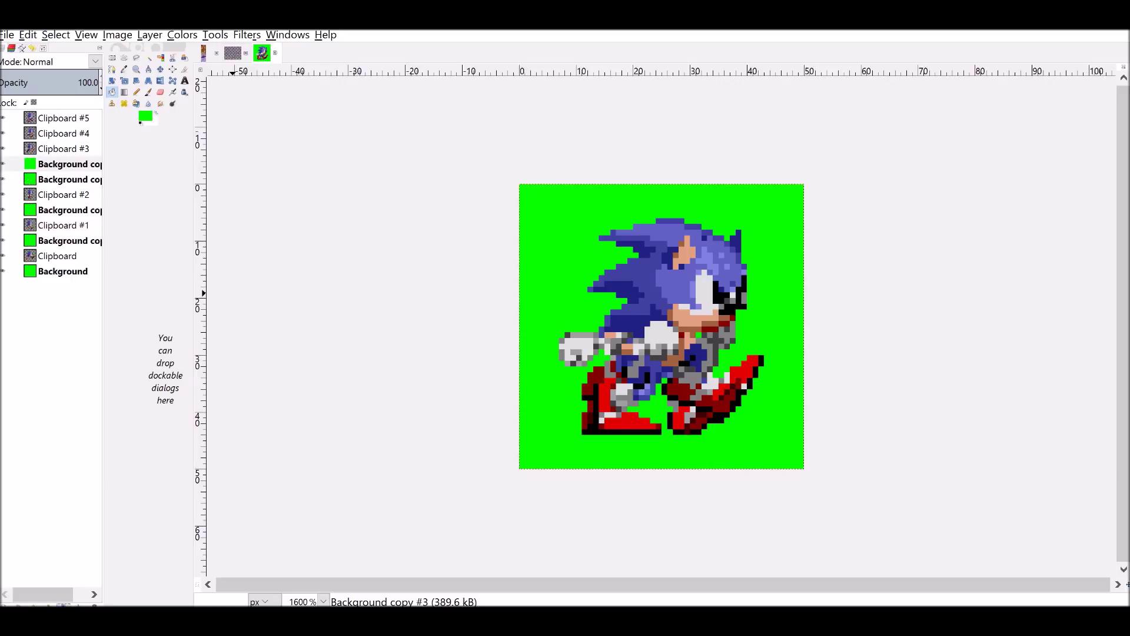
key("shift+Page_Up")
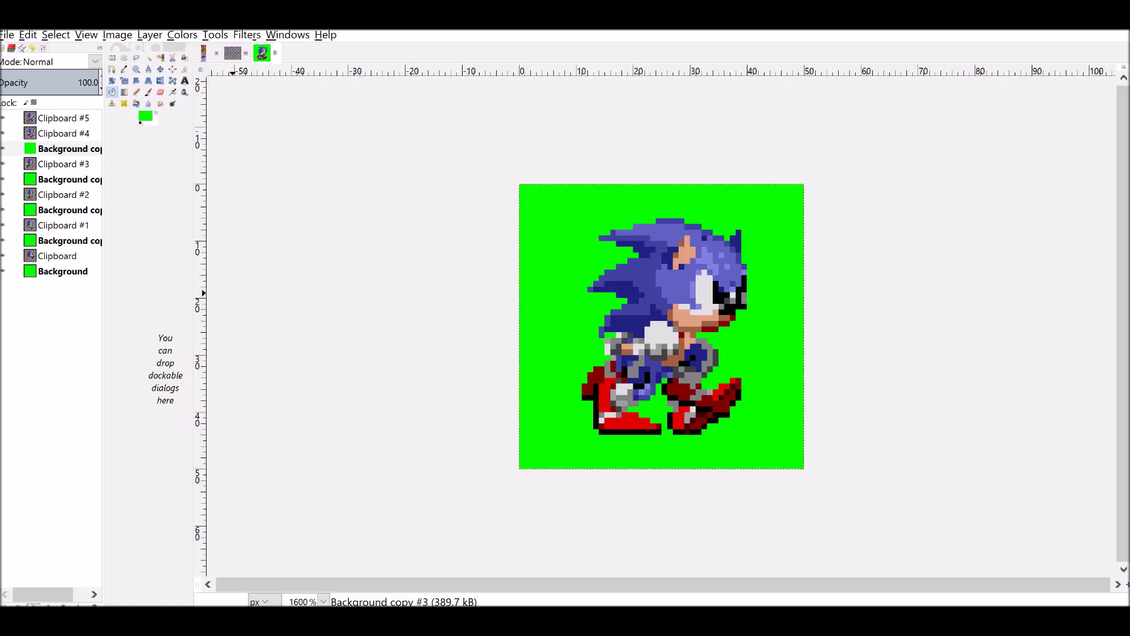
key("shift+ctrl+d")
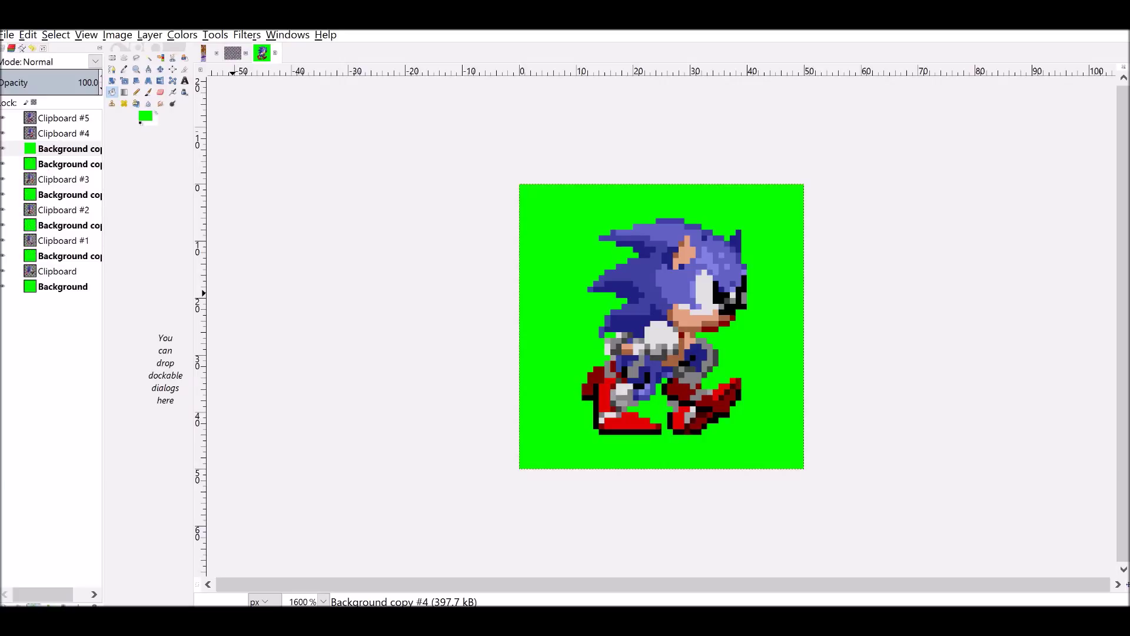
key("shift+Page_Up")
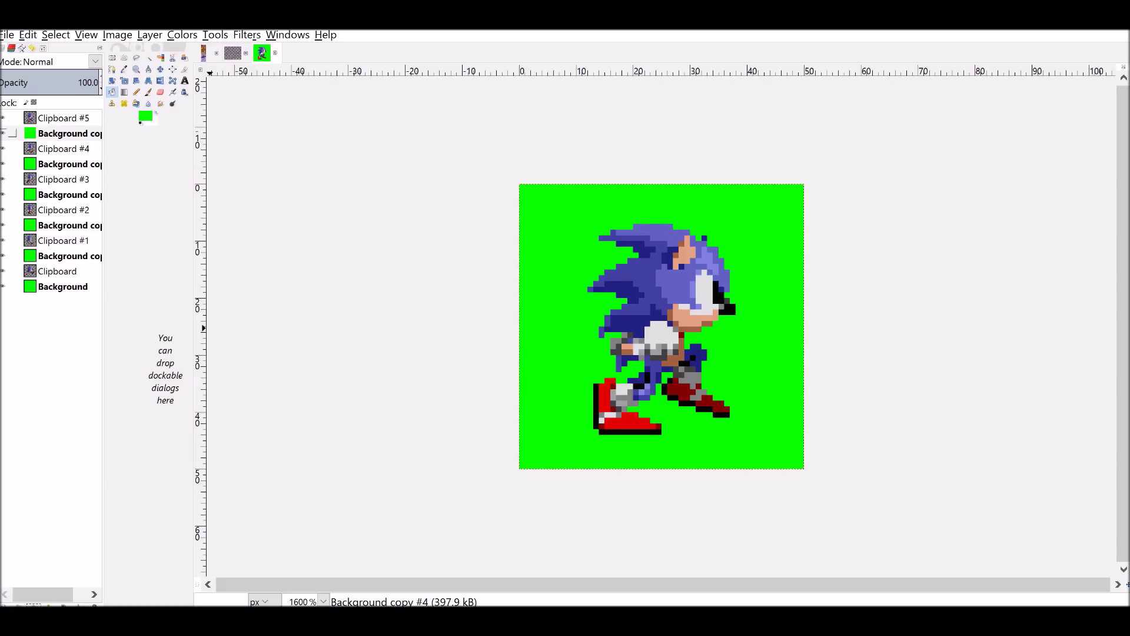
Merge each sprite layer, from Clipboard #5 down to Clipboard, into the green layer directly beneath it
left_click(62, 118)
right_click(65, 119)
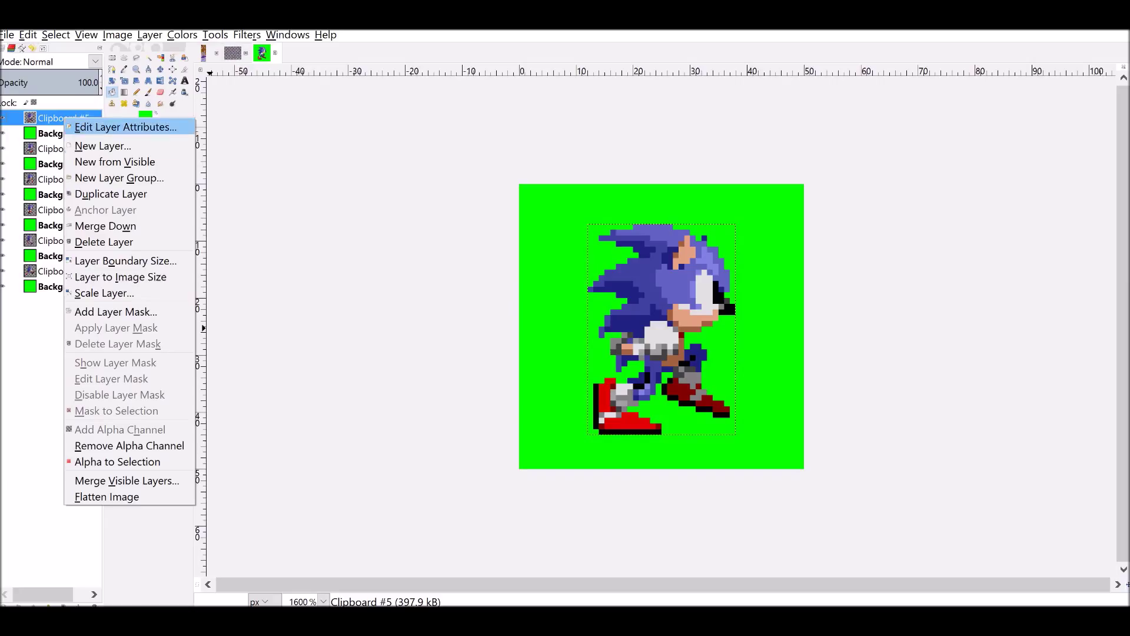
left_click(105, 226)
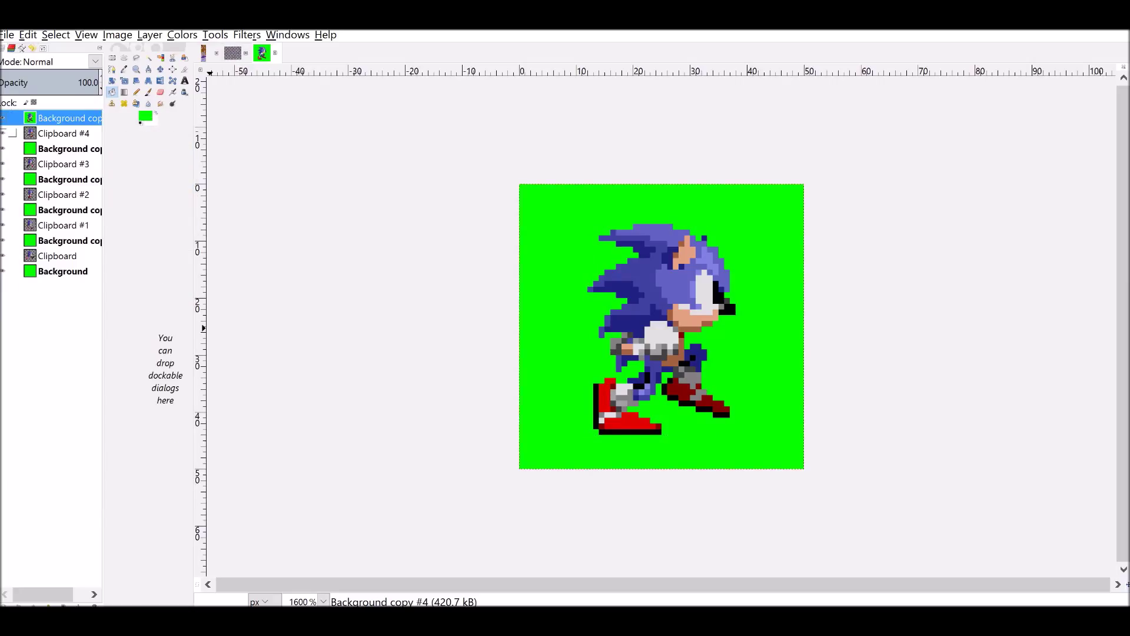
right_click(55, 133)
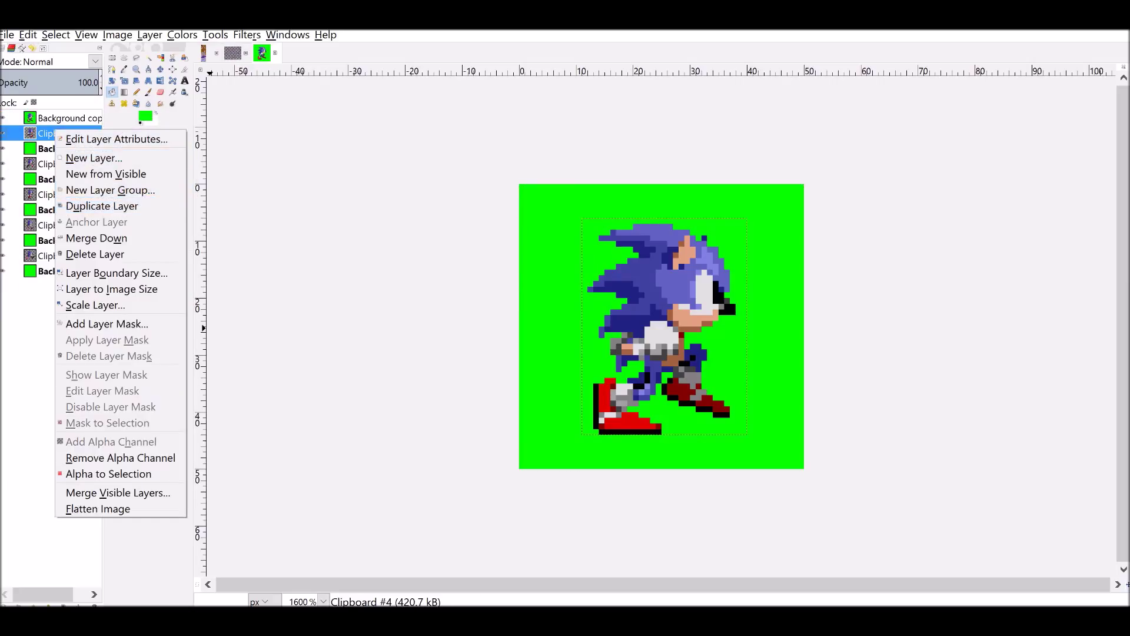
left_click(96, 237)
right_click(50, 148)
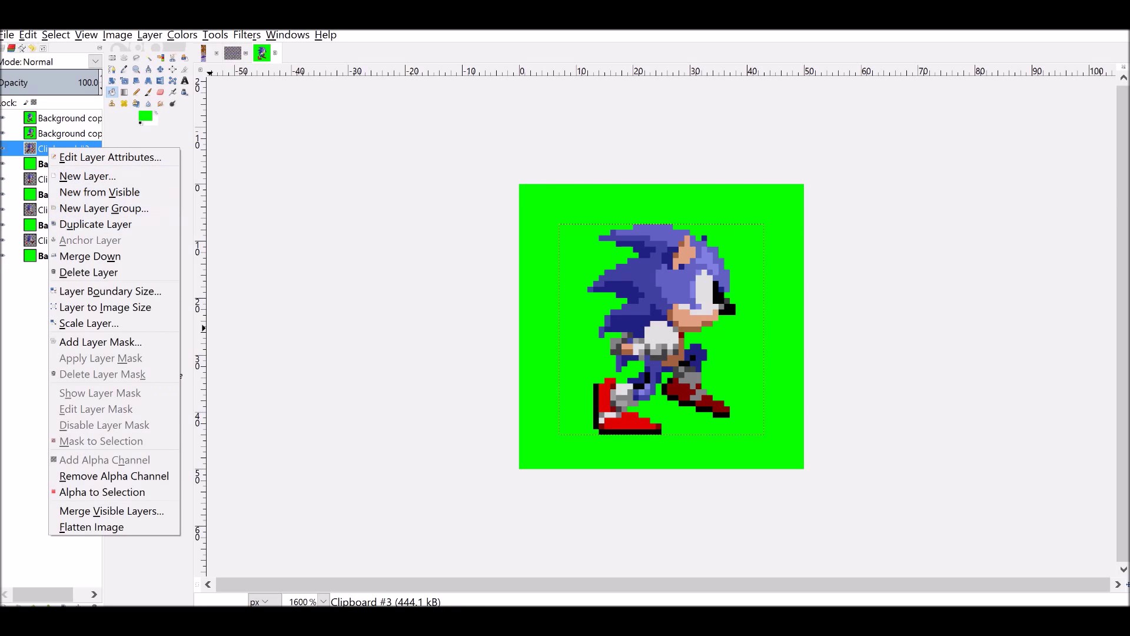
left_click(90, 256)
right_click(66, 165)
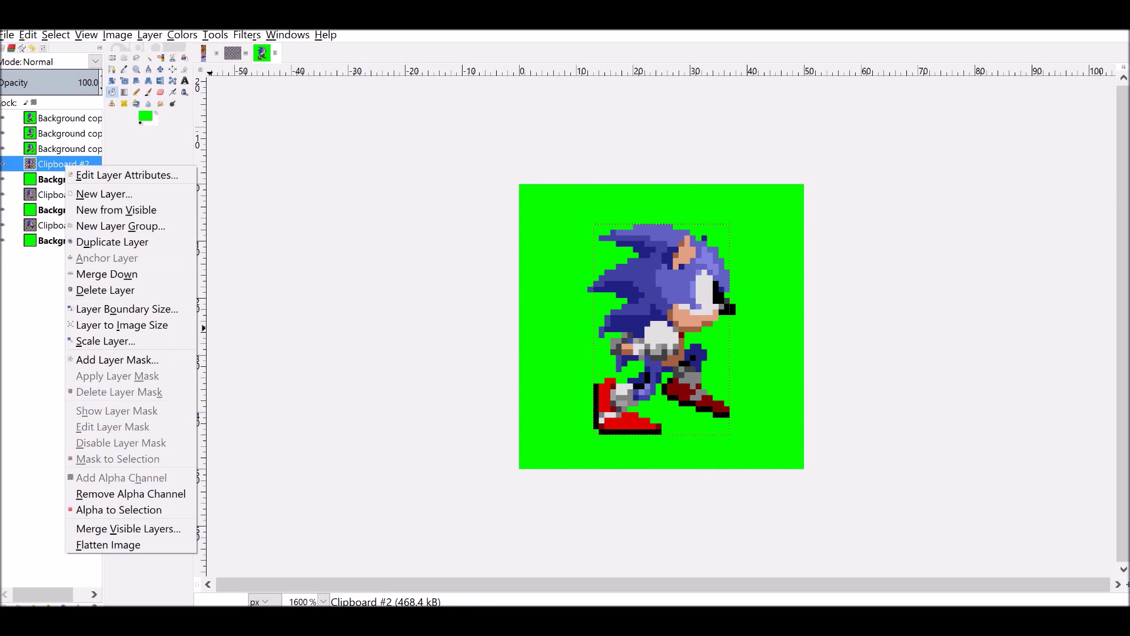
left_click(106, 274)
right_click(47, 179)
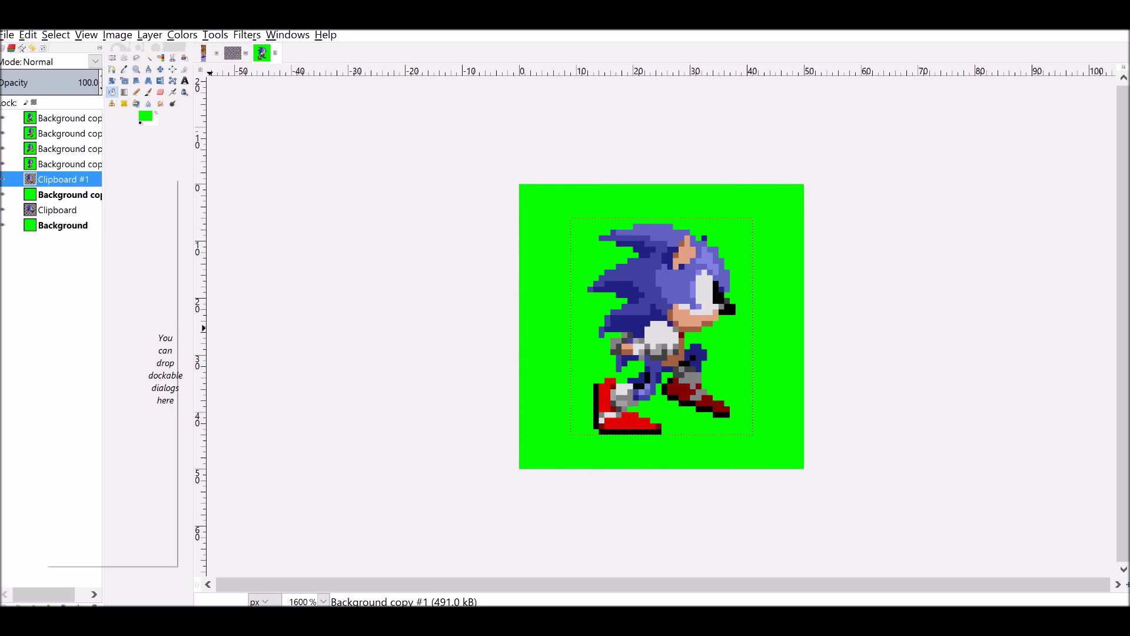
left_click(88, 287)
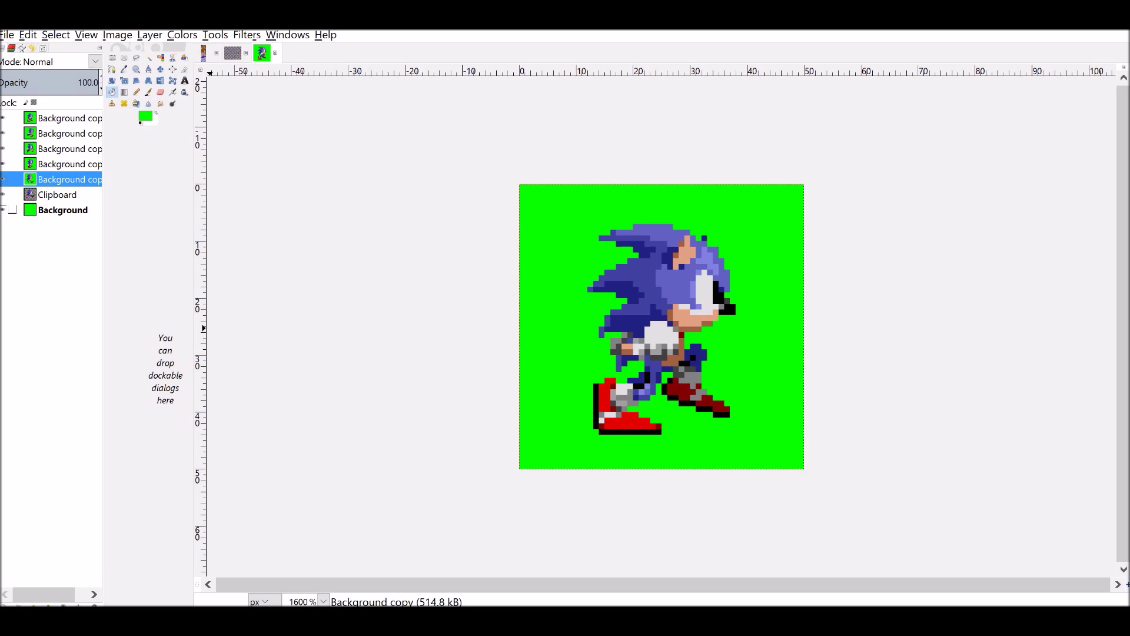
right_click(58, 194)
left_click(94, 298)
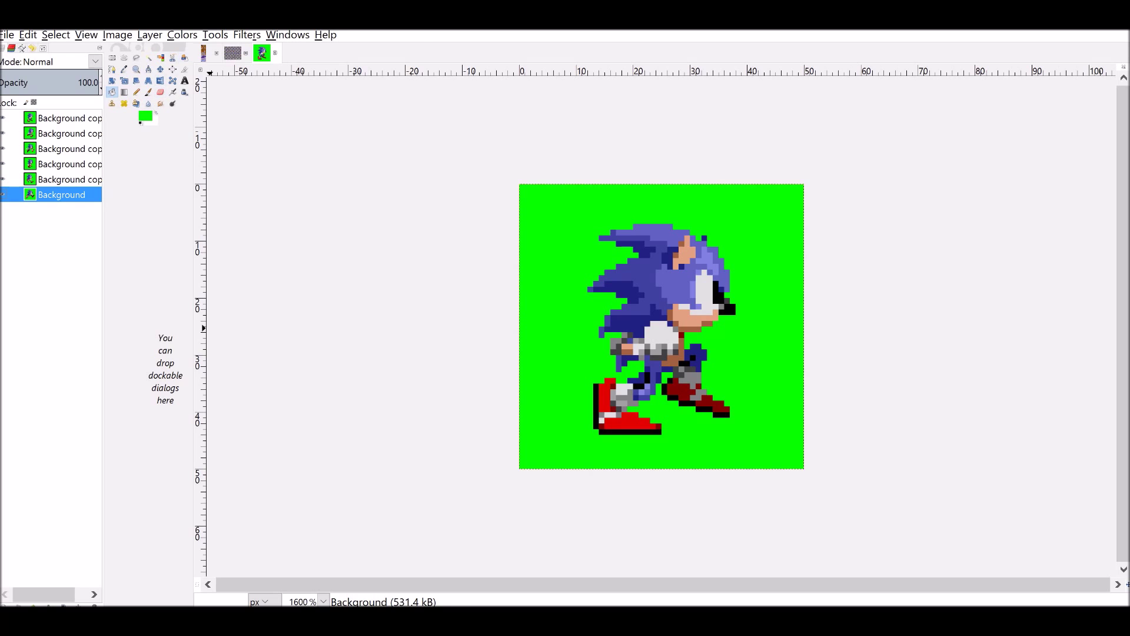
Preview the merged Sonic frames by running the Animation Playback filter and playing the animation
left_click(246, 35)
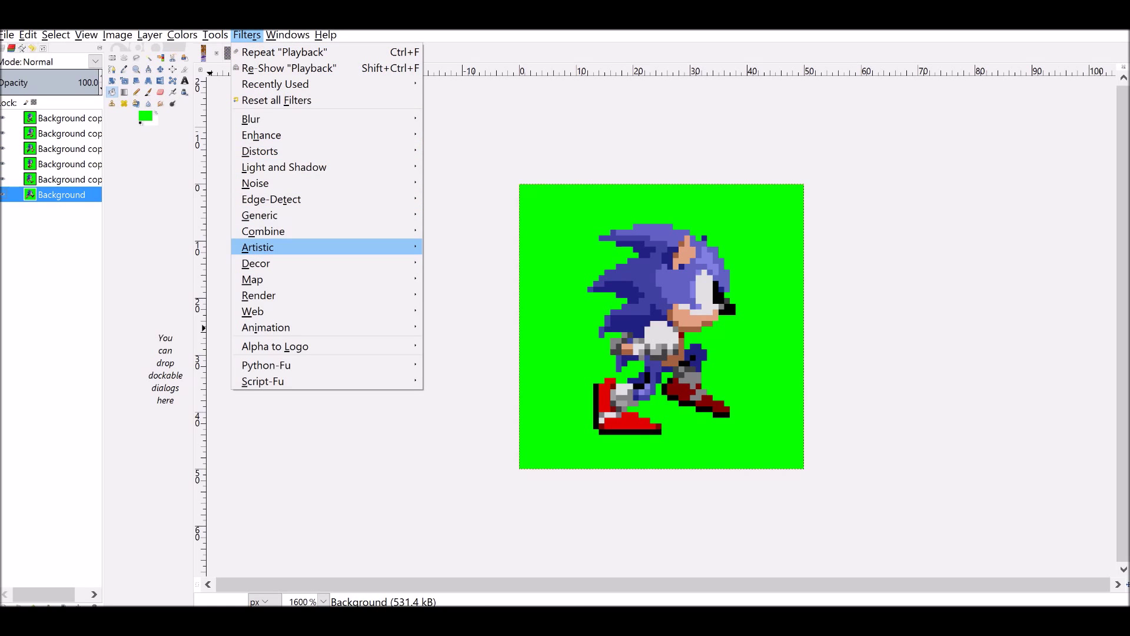
key("Up")
key("Up")
key("Up")
key("Up")
key("Up")
key("Up")
key("Up")
key("Down")
key("Down")
key("Down")
key("Down")
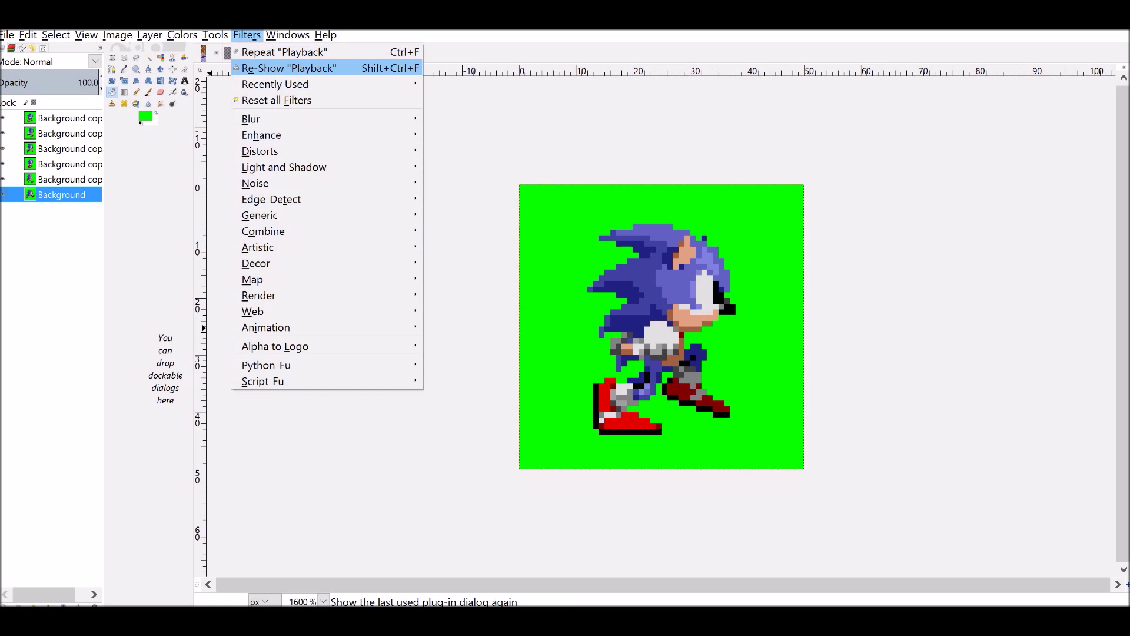
key("Down")
key("Down")
key("Down")
key("Down")
key("Down")
key("Down")
key("Down")
key("Down")
key("Down")
key("Down")
key("Down")
key("Down")
key("Down")
key("Right")
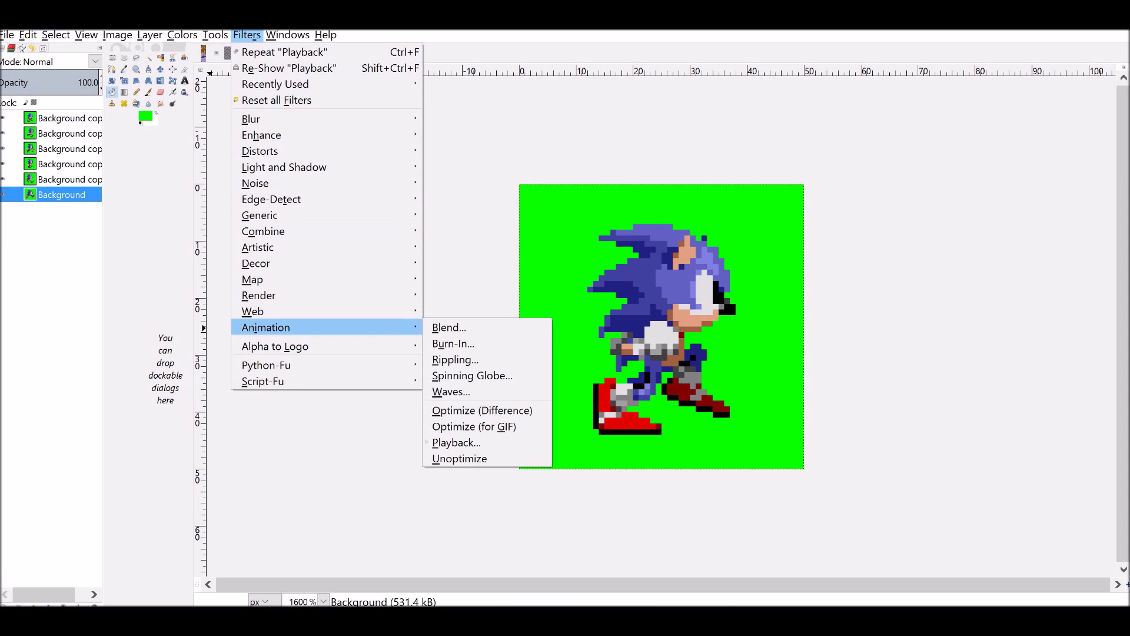
key("Down")
key("Down")
key("Down")
key("Down")
key("Down")
key("Down")
key("Down")
key("Return")
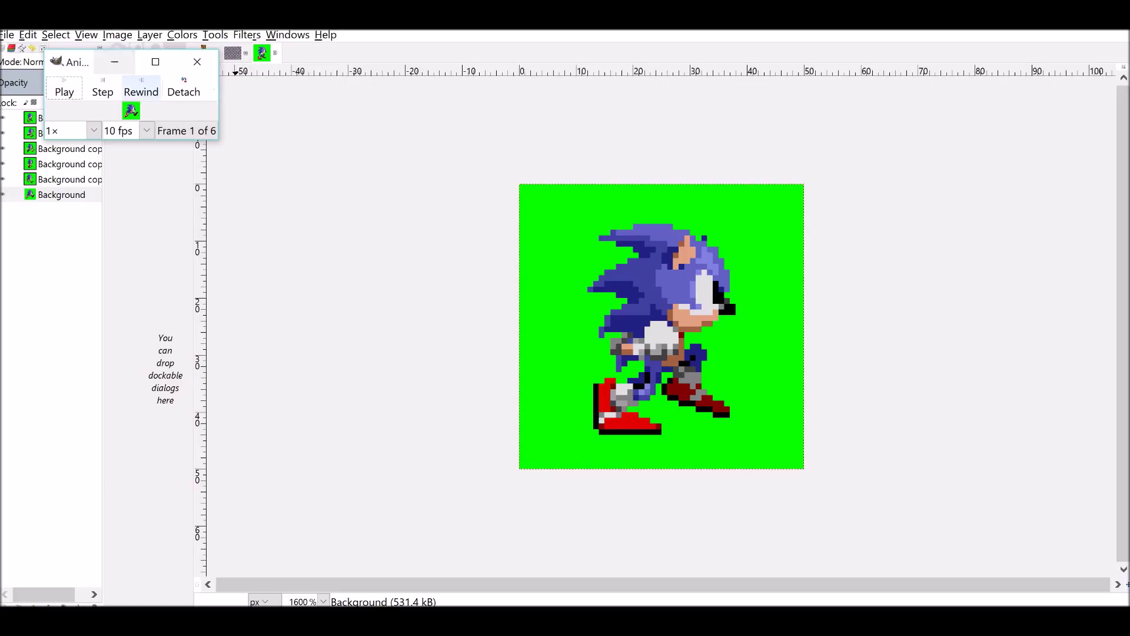
left_click(64, 90)
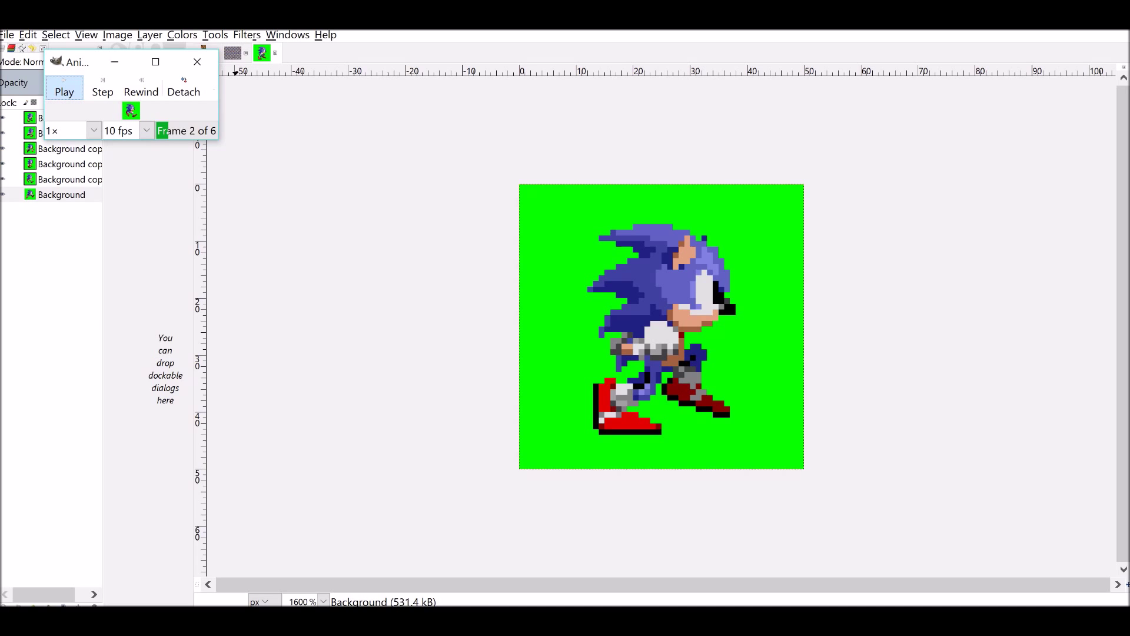
Compare the animation at playback speeds 0.125×, 8× and 2×, return to 1×, and move the playback window beside the image
left_click(93, 130)
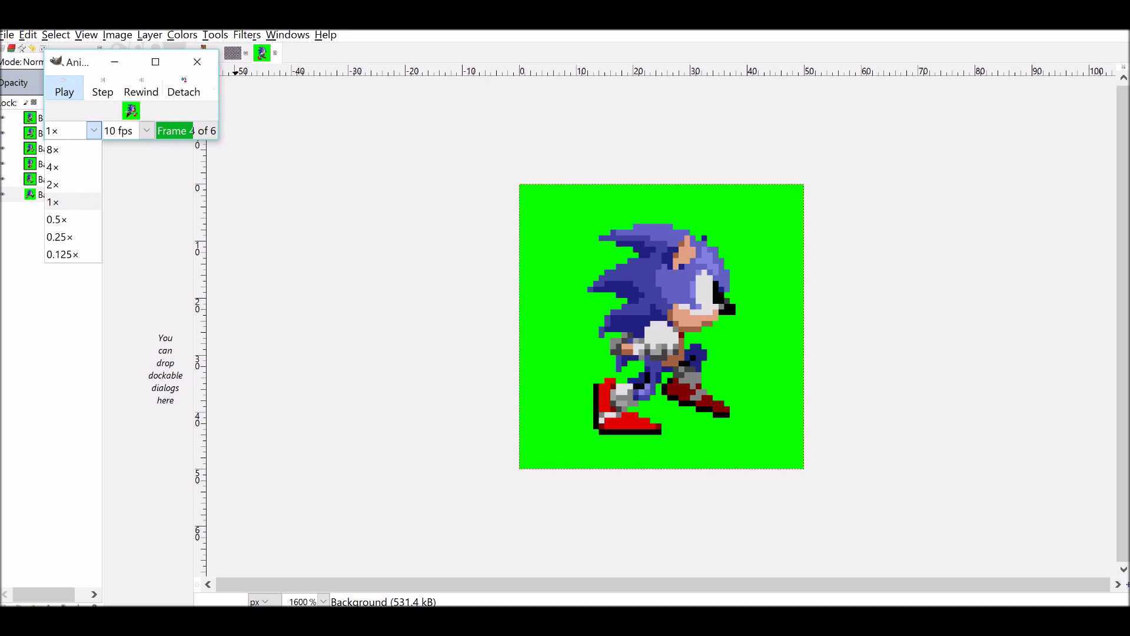
left_click(63, 254)
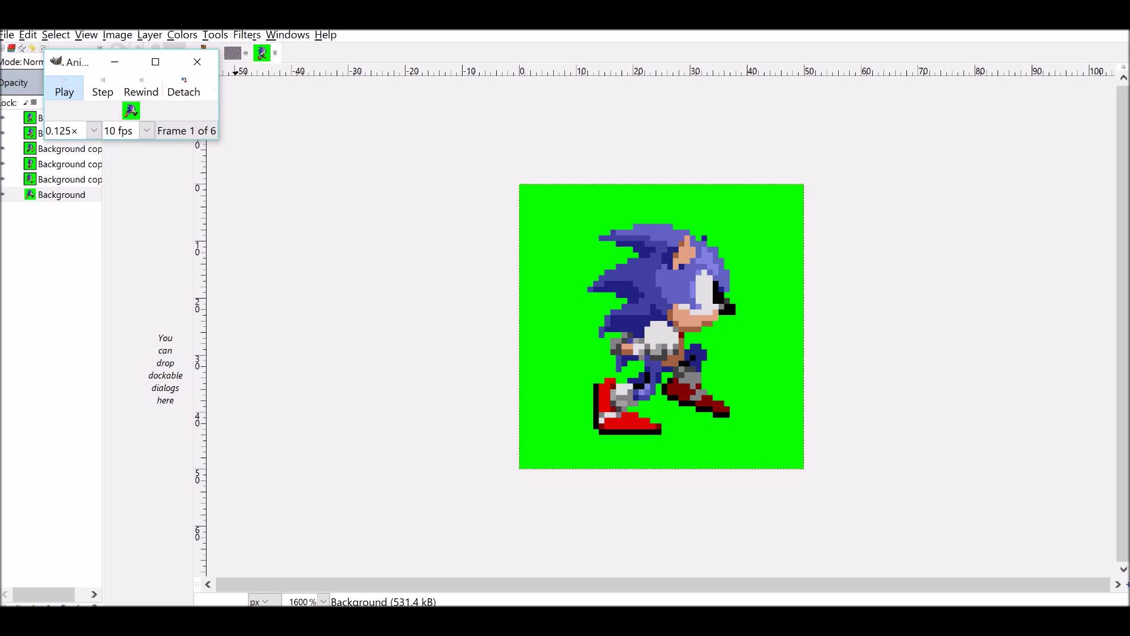
left_click(94, 130)
left_click(63, 148)
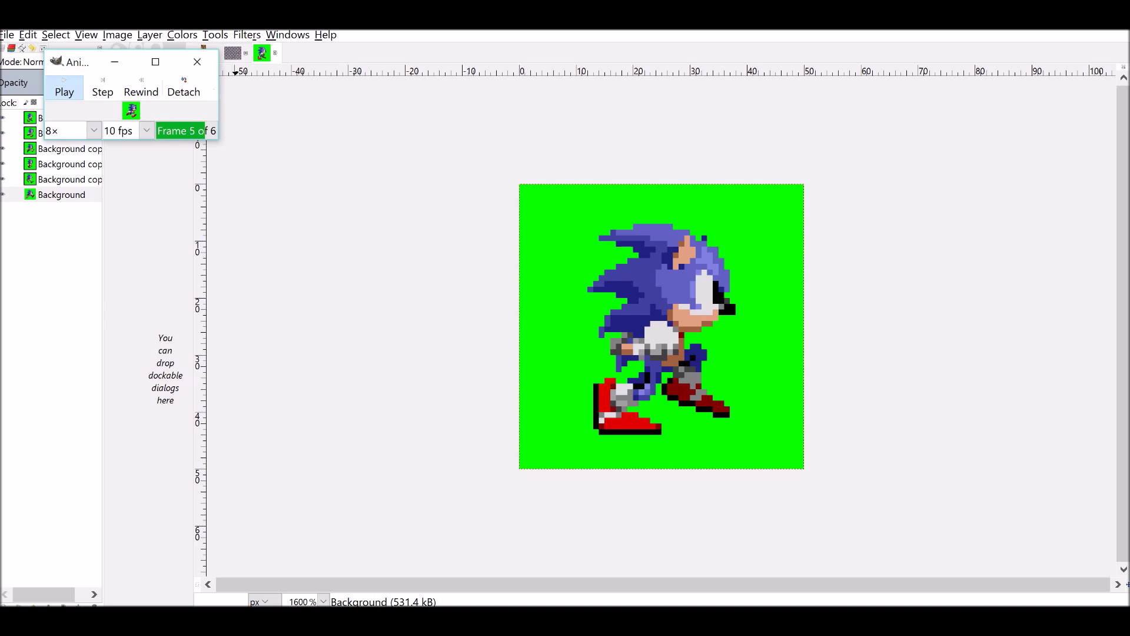
left_click(94, 130)
left_click(63, 184)
left_click(93, 130)
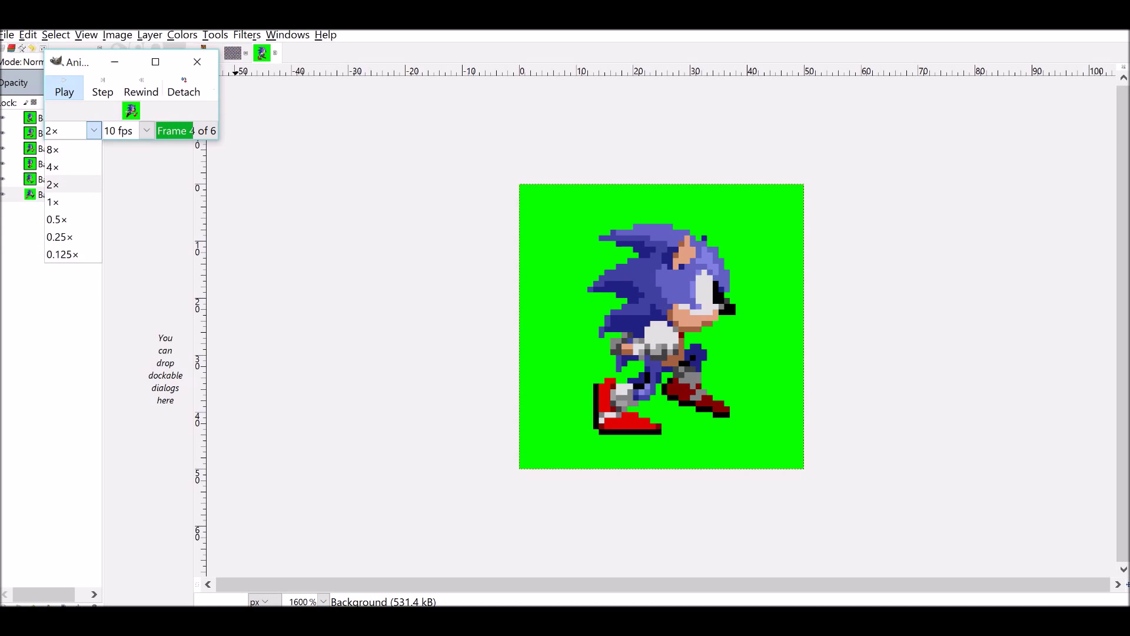
left_click(63, 201)
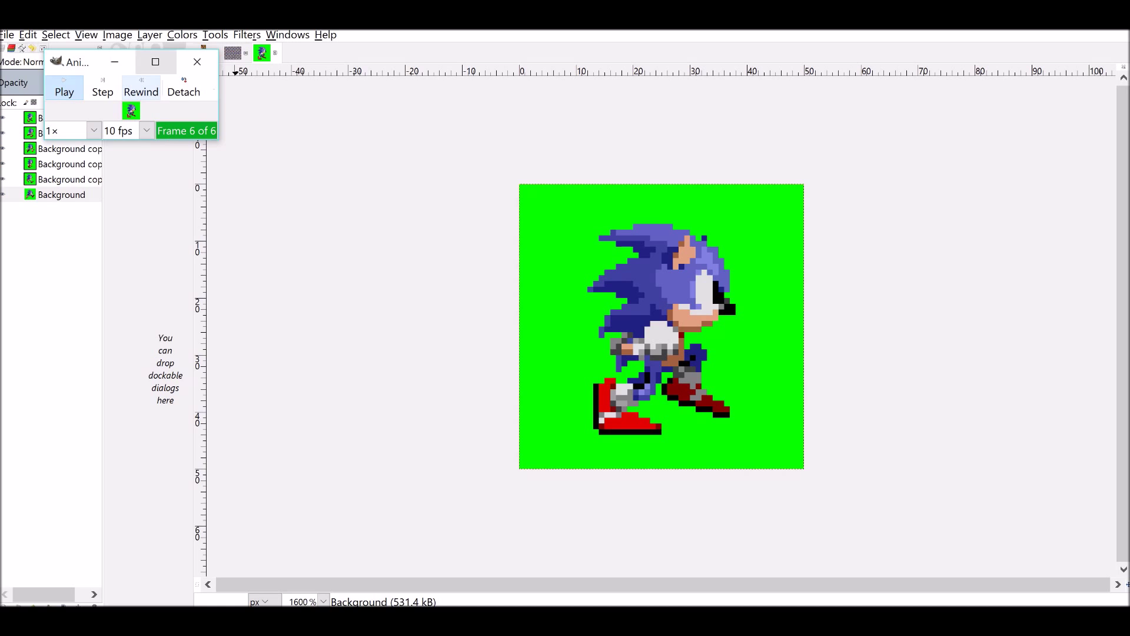
left_click_drag(82, 62, 336, 235)
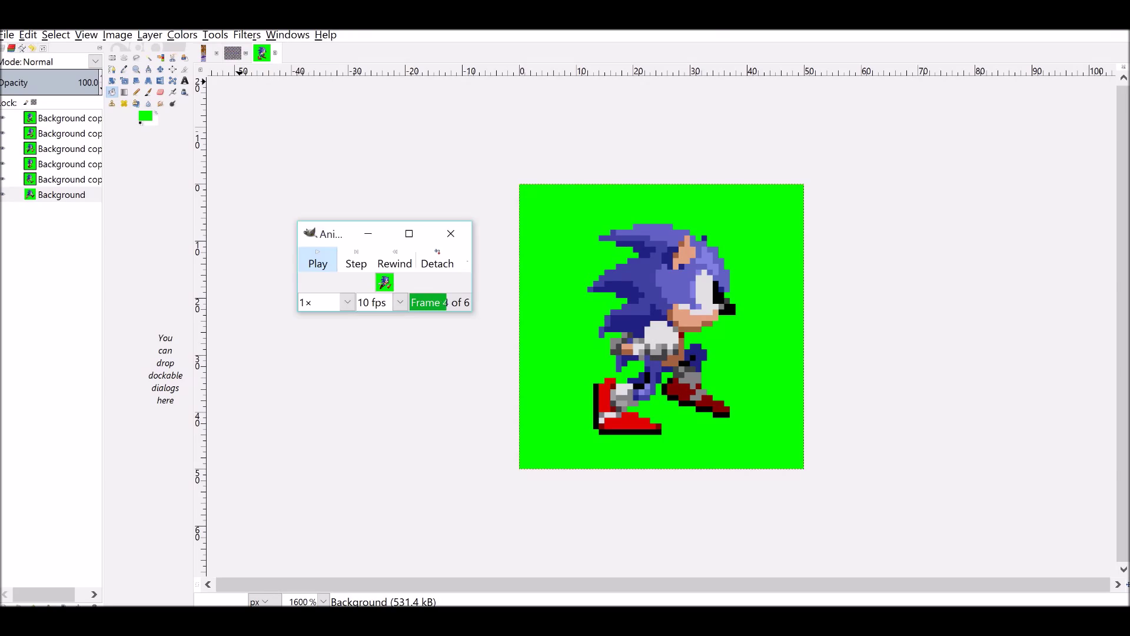
Close the greenhillzone and sonic-3 source images, discarding their changes
left_click(232, 52)
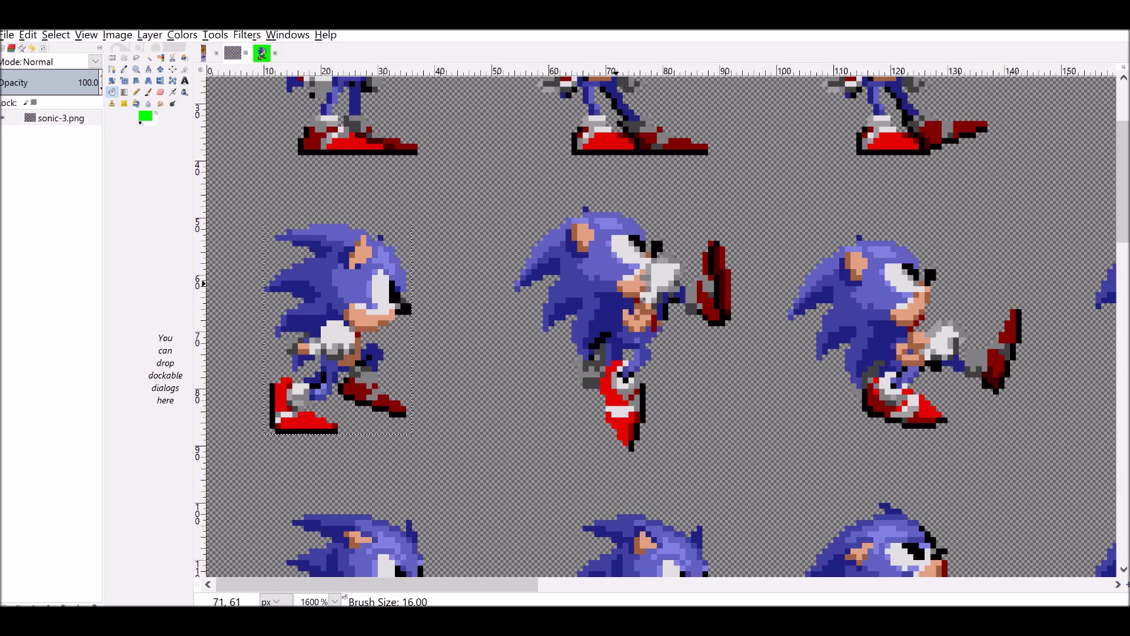
scroll(617, 458, "down", 5)
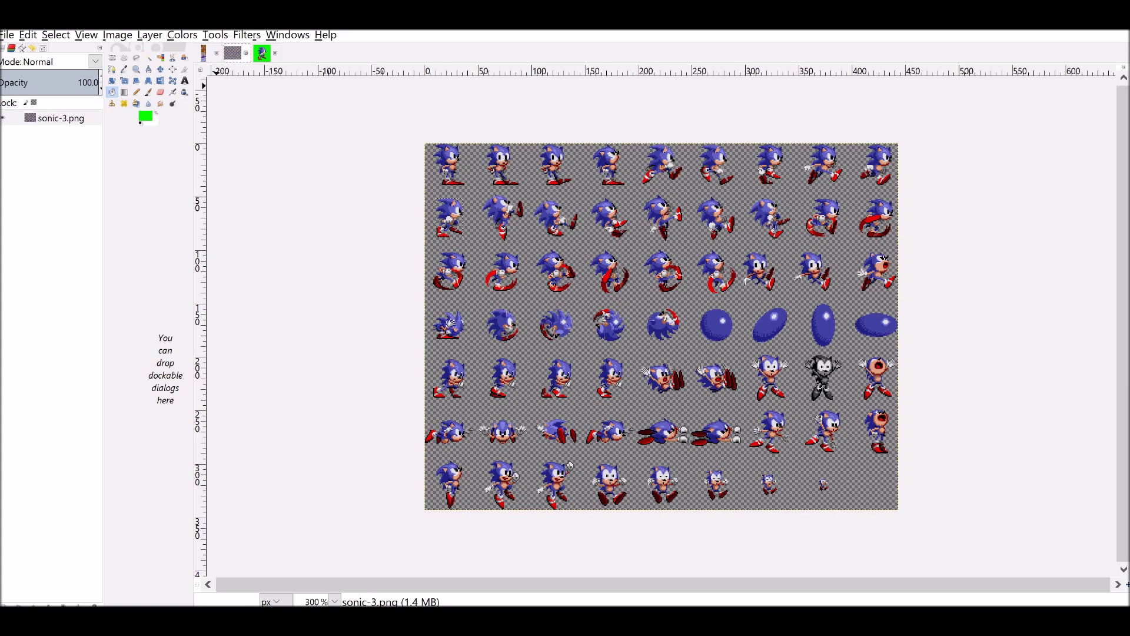
left_click(204, 53)
key("bracketright")
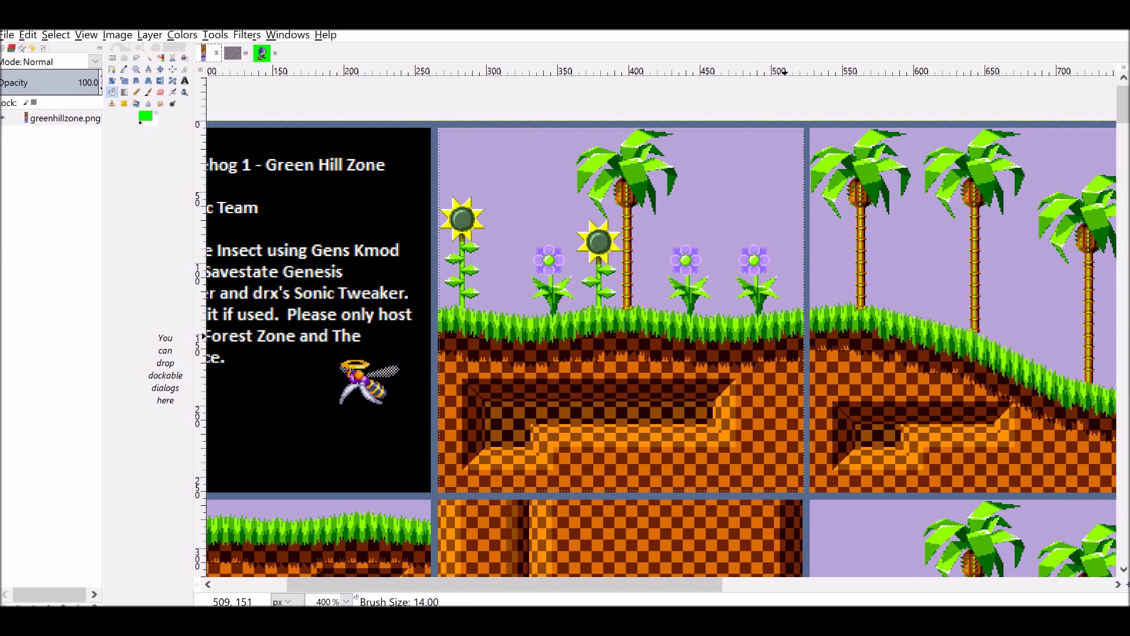
key("minus")
key("minus")
key("minus")
key("minus")
key("minus")
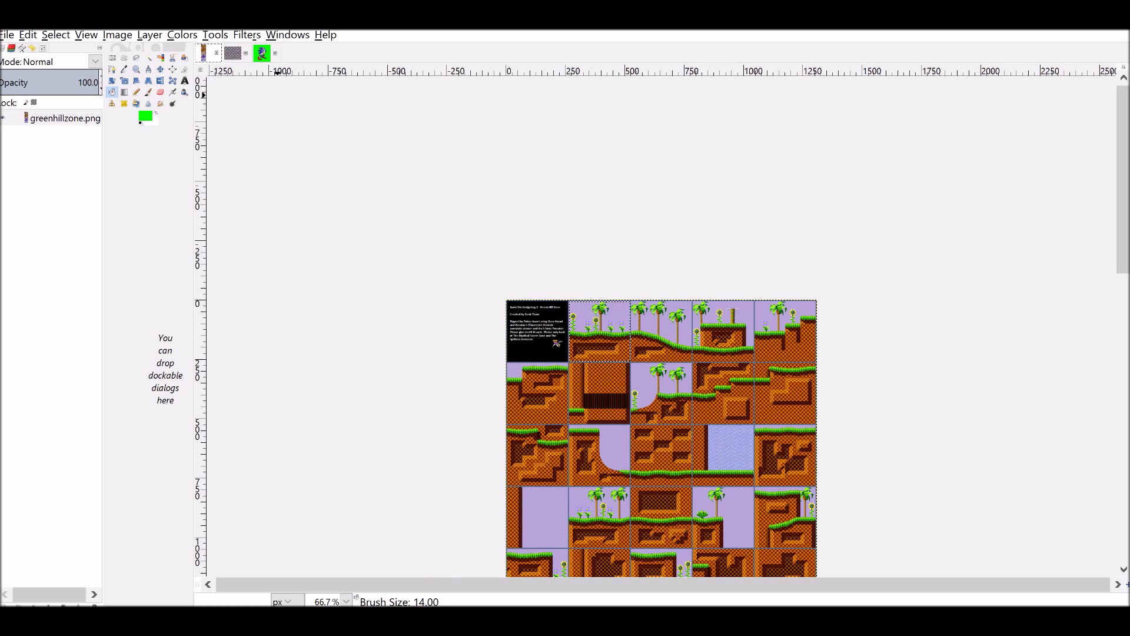
key("ctrl+w")
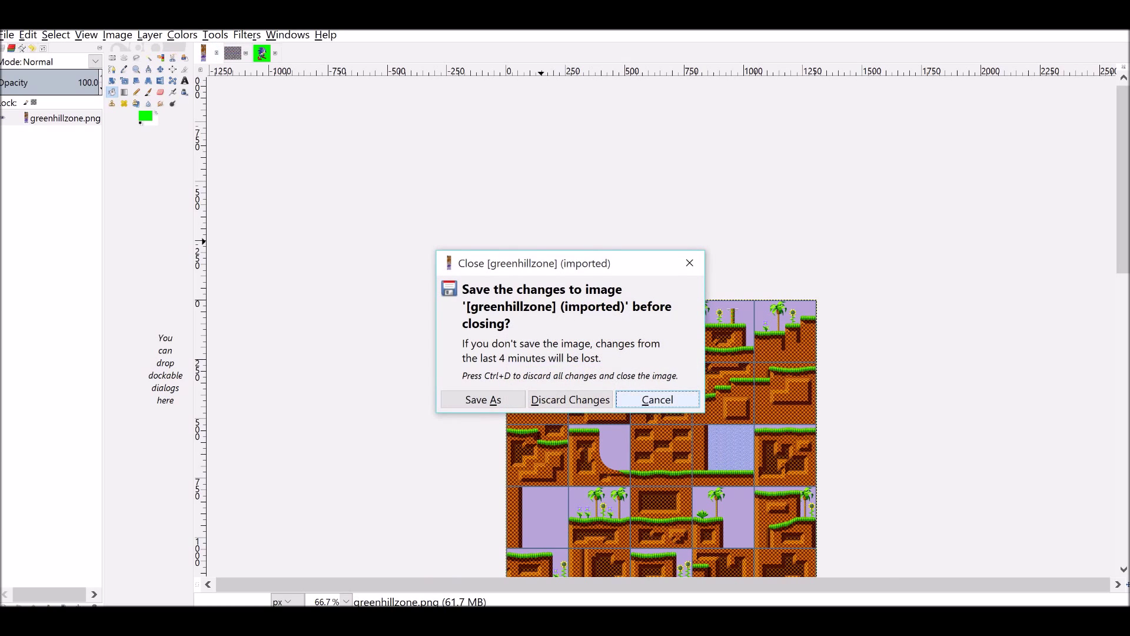
left_click(569, 399)
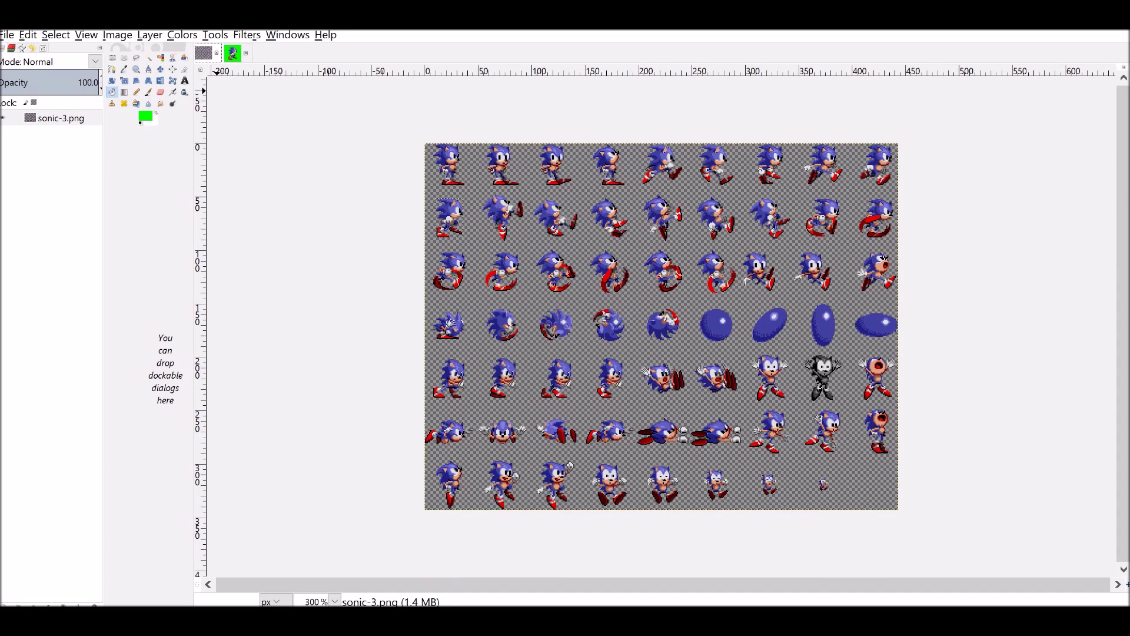
key("ctrl+w")
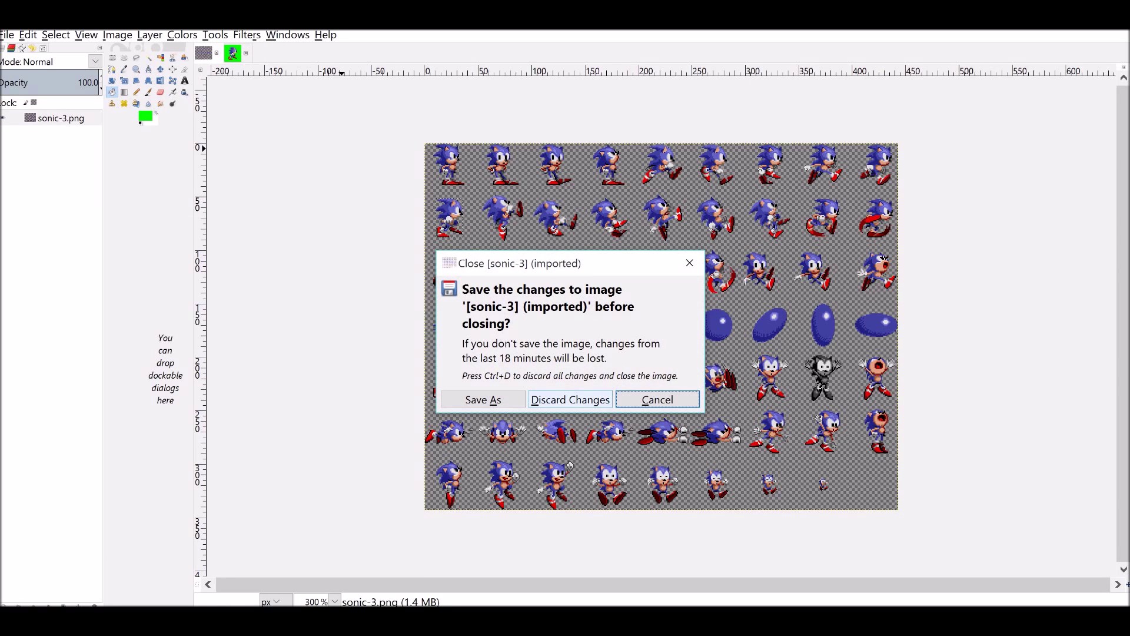
left_click(569, 399)
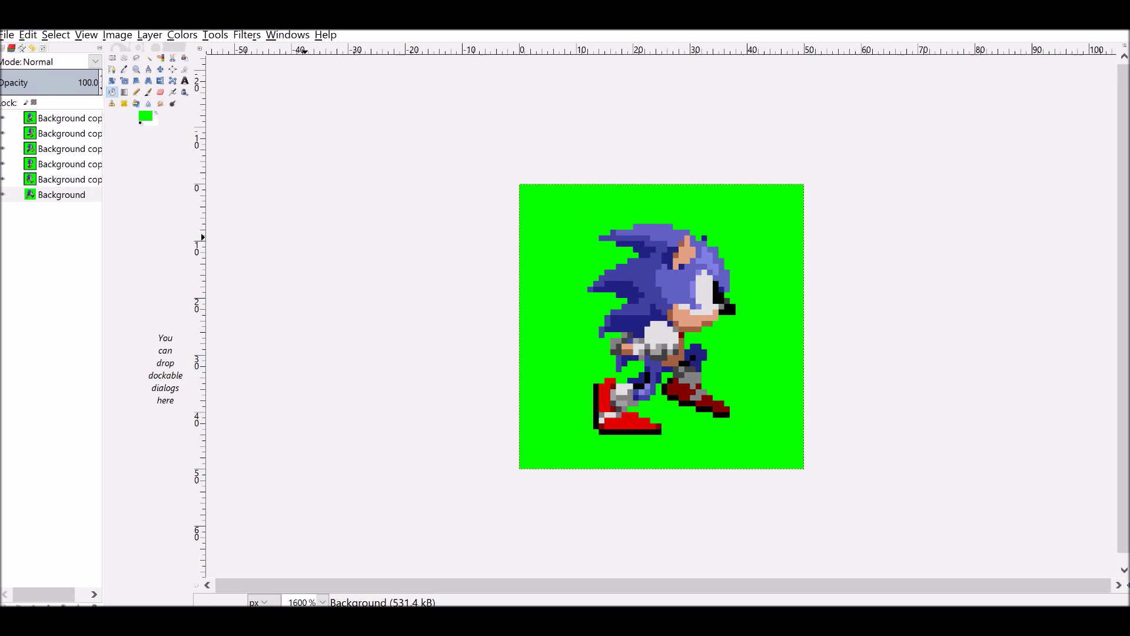
Start exporting the Sonic animation with the Export As command
left_click(7, 34)
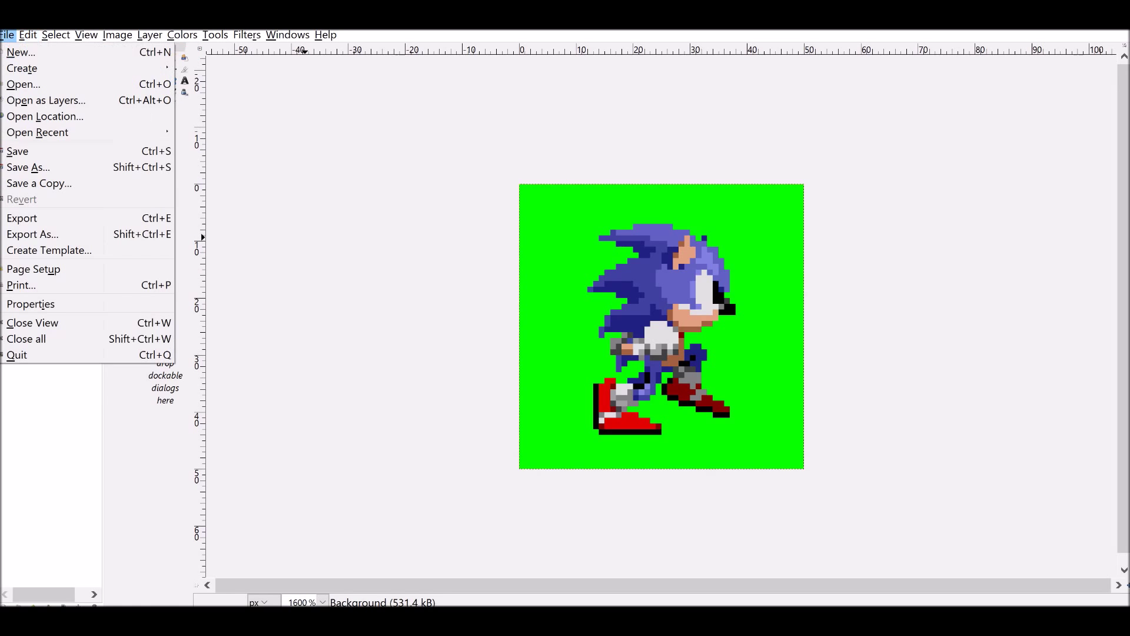
key("Down")
key("Down")
key("Down")
key("Down")
key("Down")
key("Down")
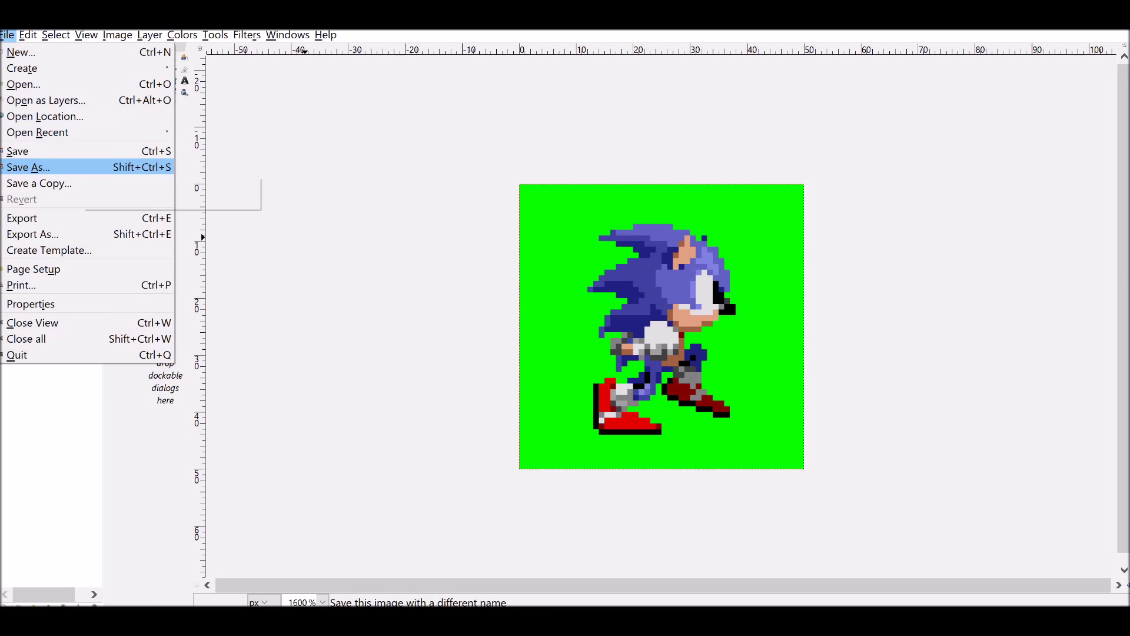
key("Down")
key("Down")
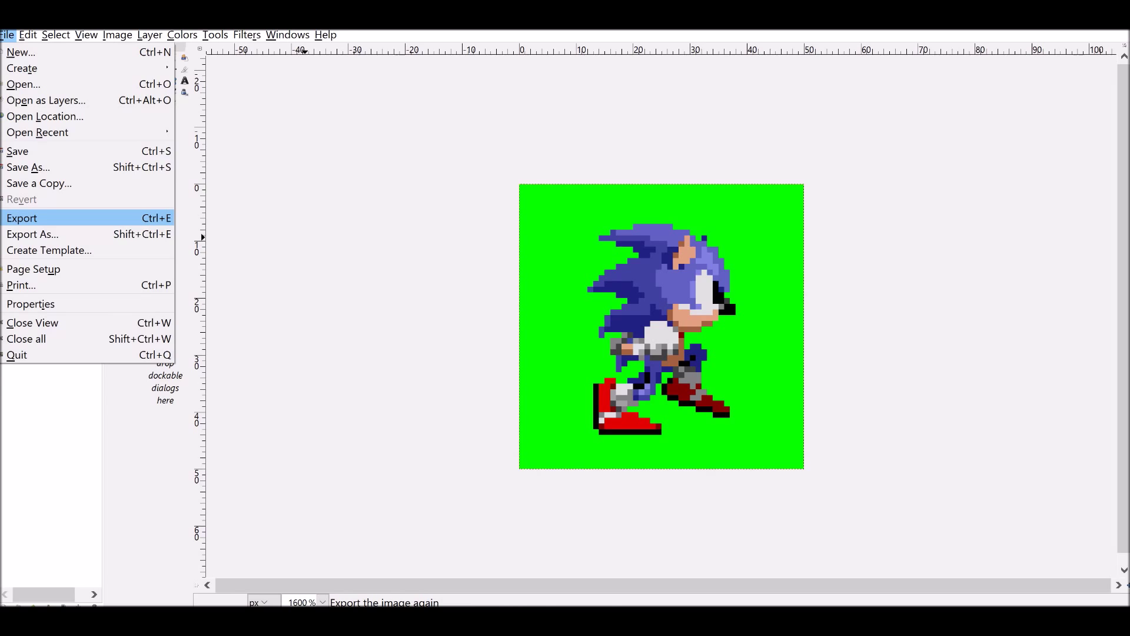
key("Down")
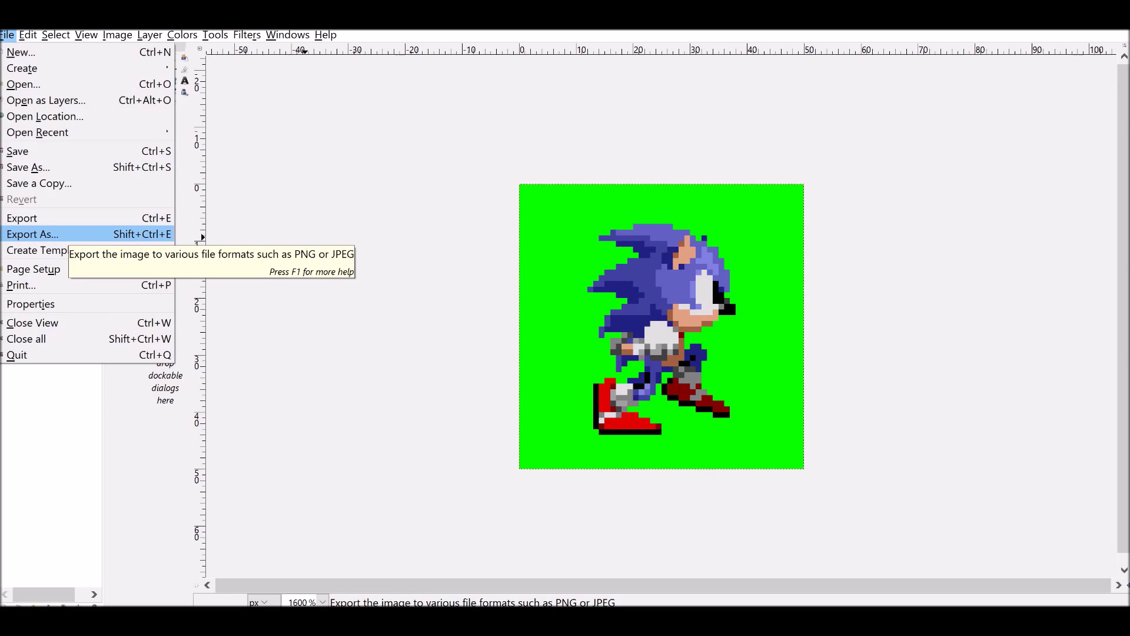